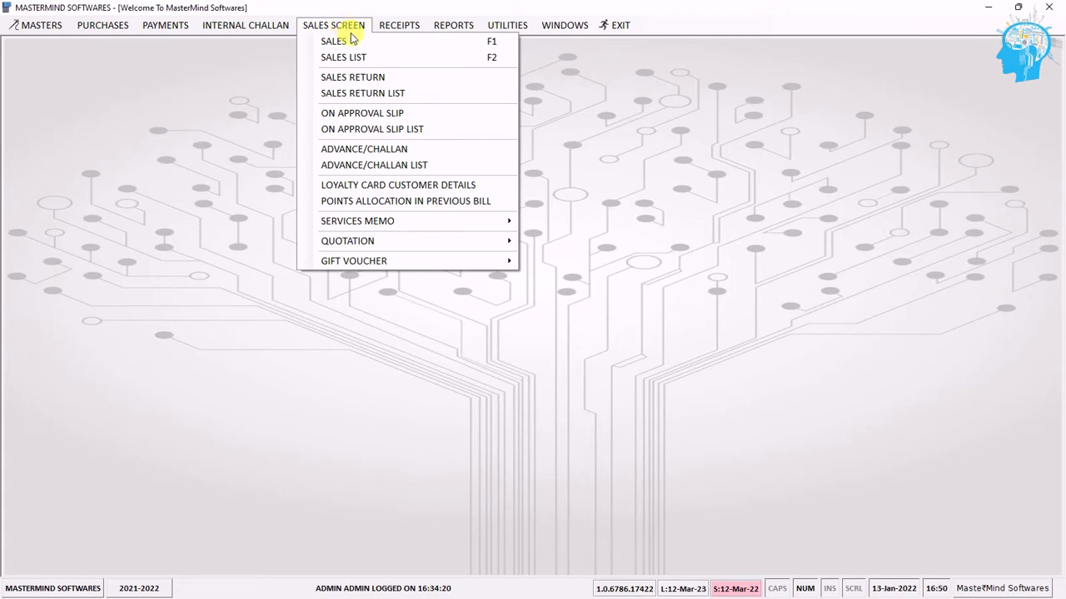
# - Open a new sales entry and show the list of employees available for the bill
pyautogui.click(627, 105)
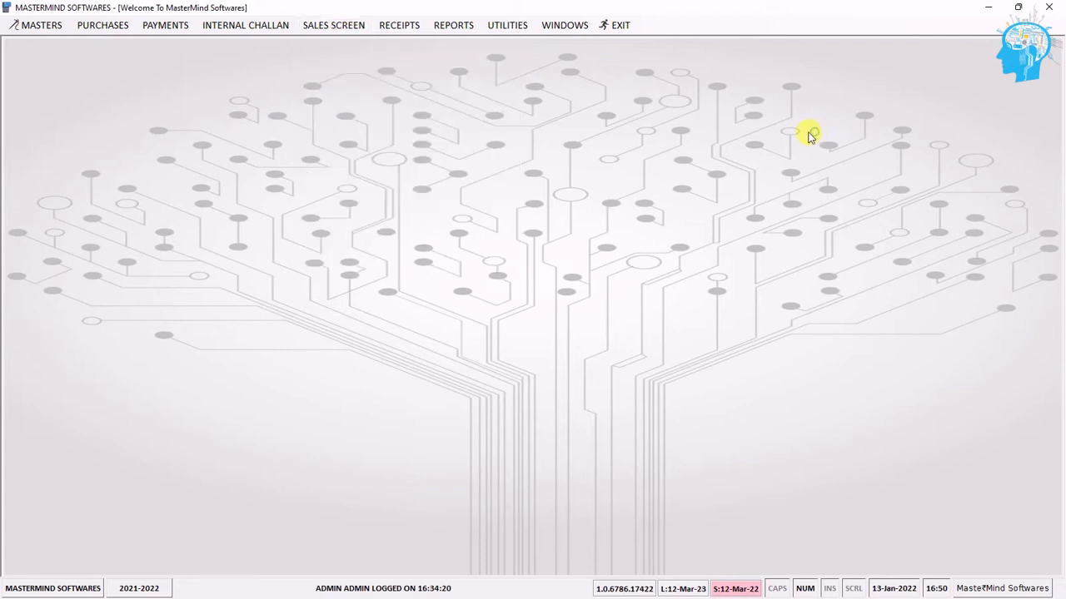
pyautogui.click(356, 28)
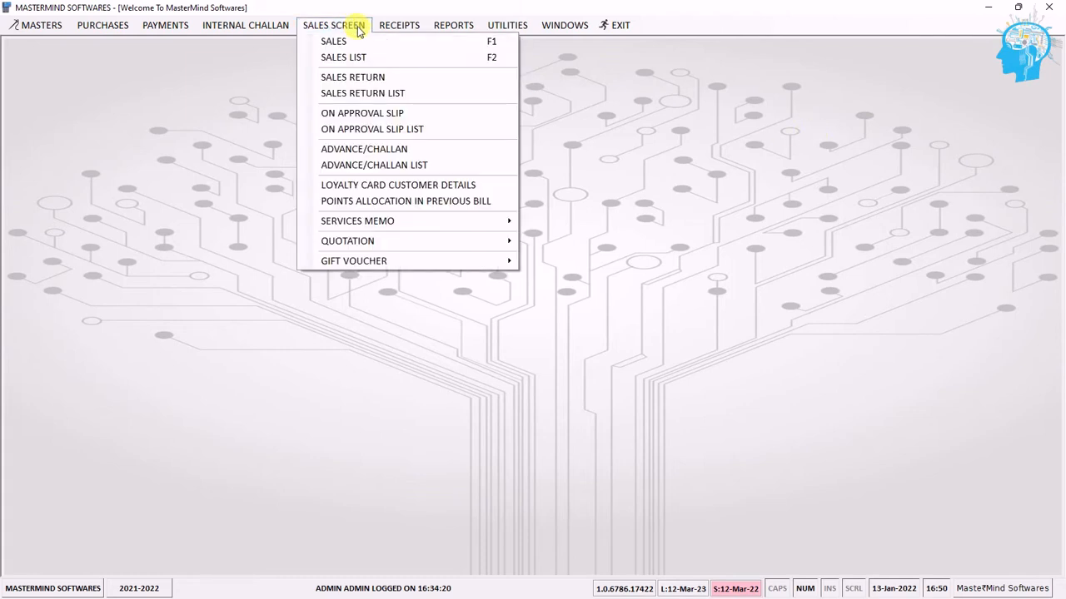
pyautogui.click(422, 49)
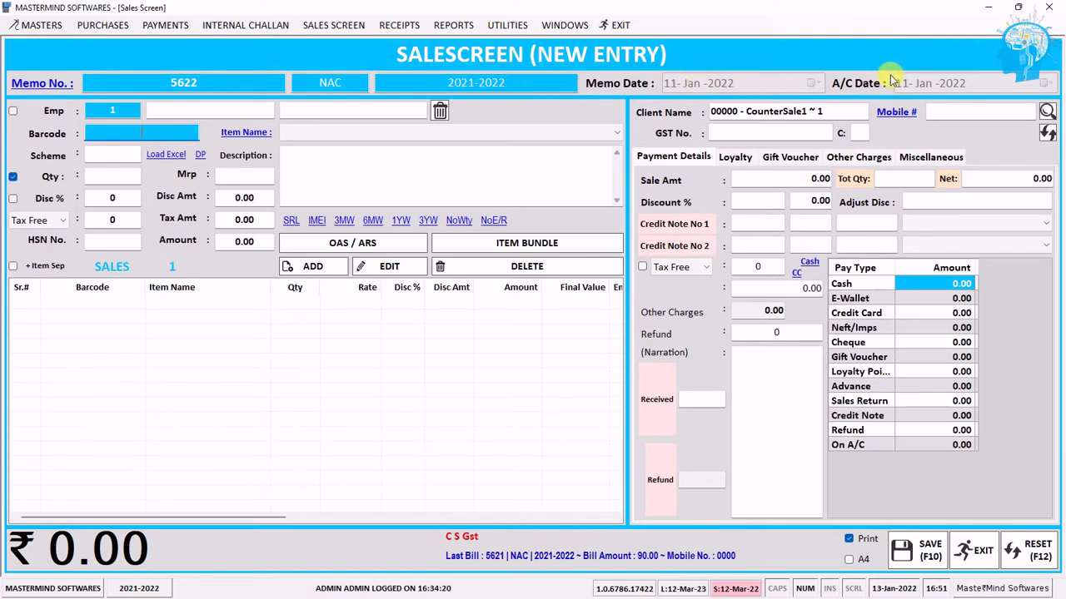
pyautogui.click(119, 110)
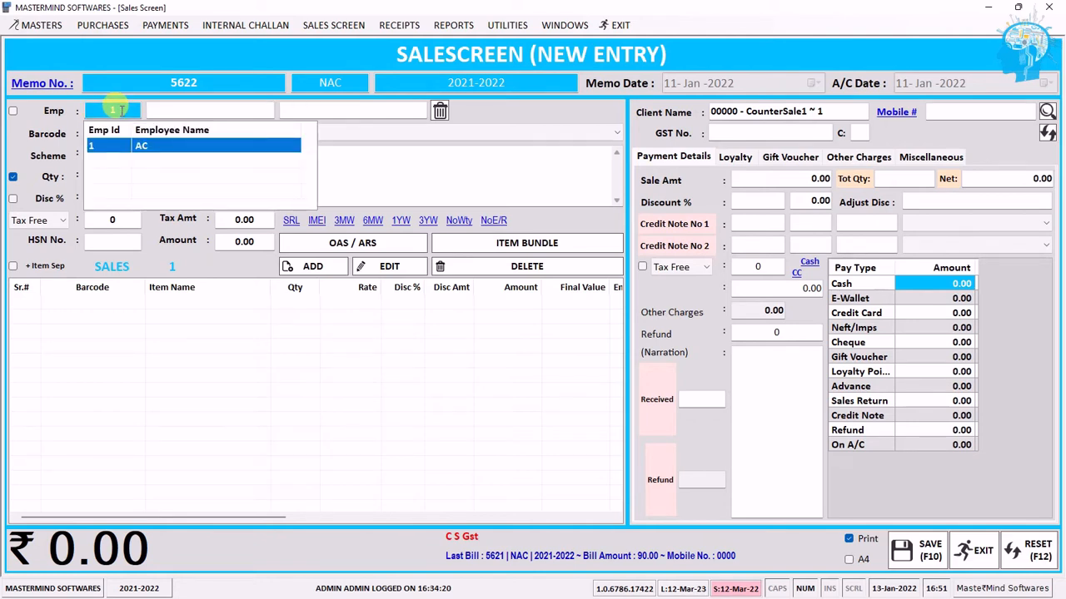
# - Search the items by the matching name "rmc", then shorten the search text to "rm"
pyautogui.click(196, 106)
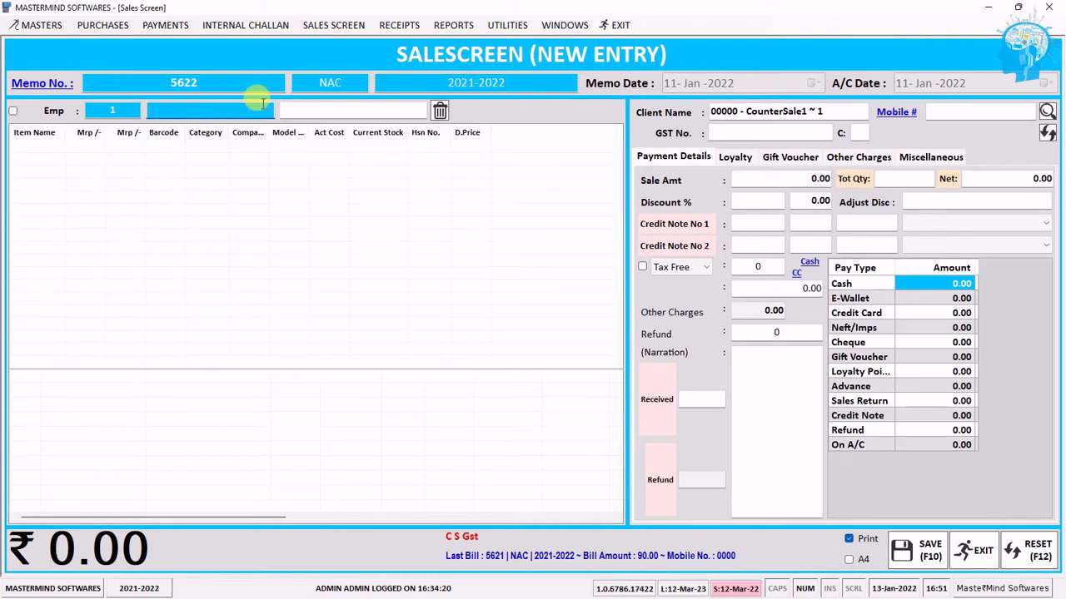
pyautogui.write('rmc')
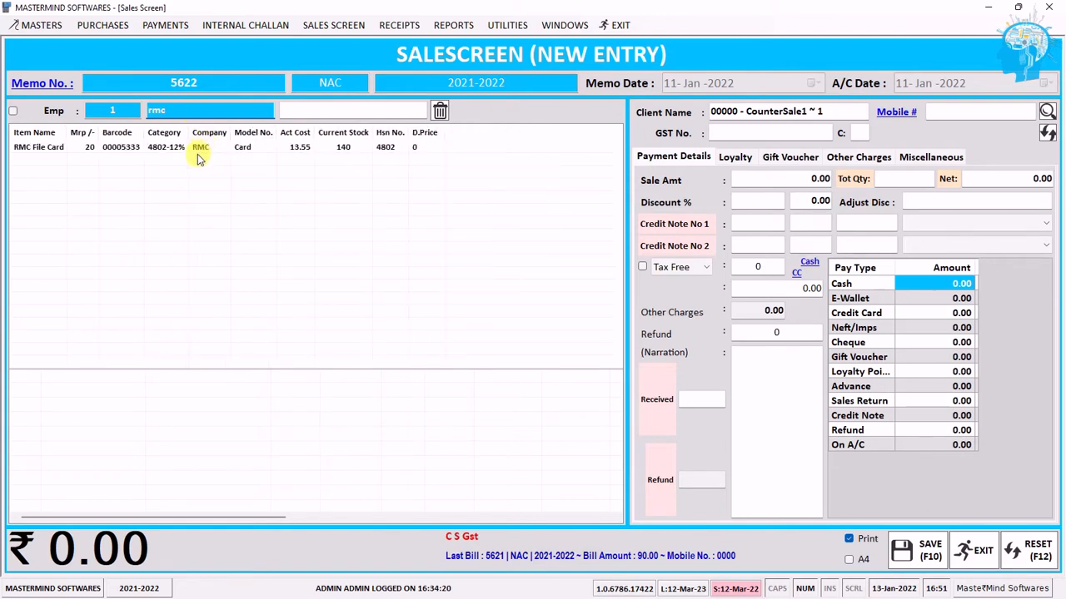
pyautogui.press('BackSpace')
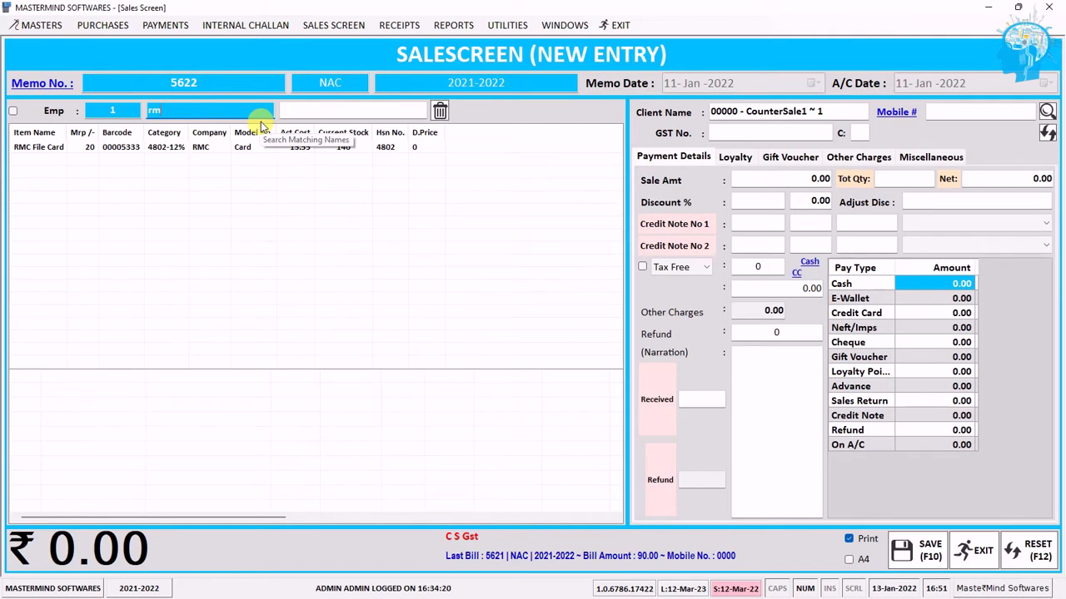
# - Search the items by barcode 00005333, select RMC File Card and close the search results
pyautogui.click(366, 111)
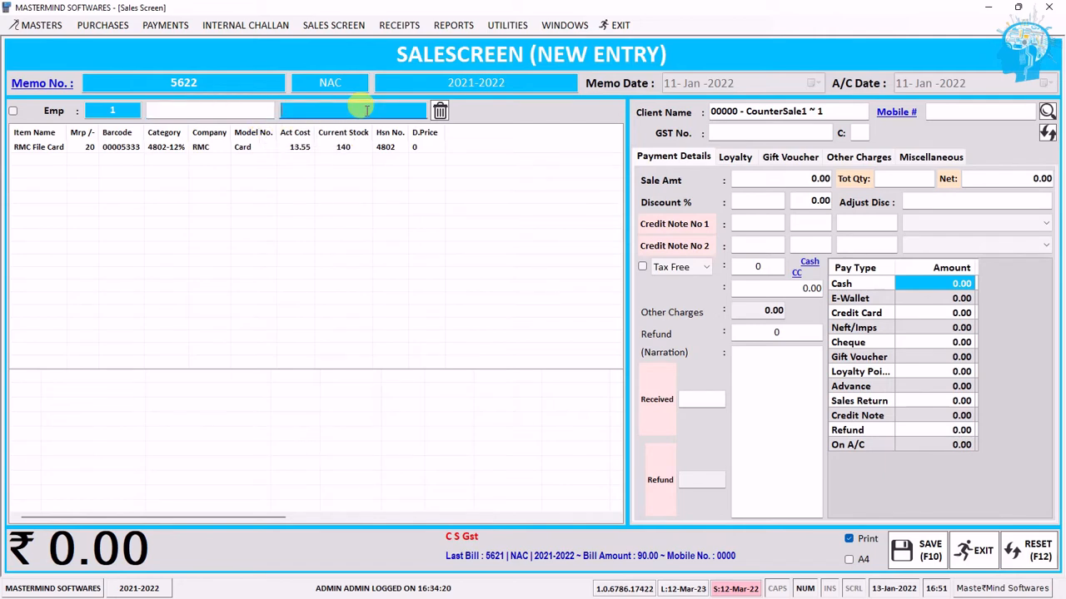
pyautogui.write('00005333')
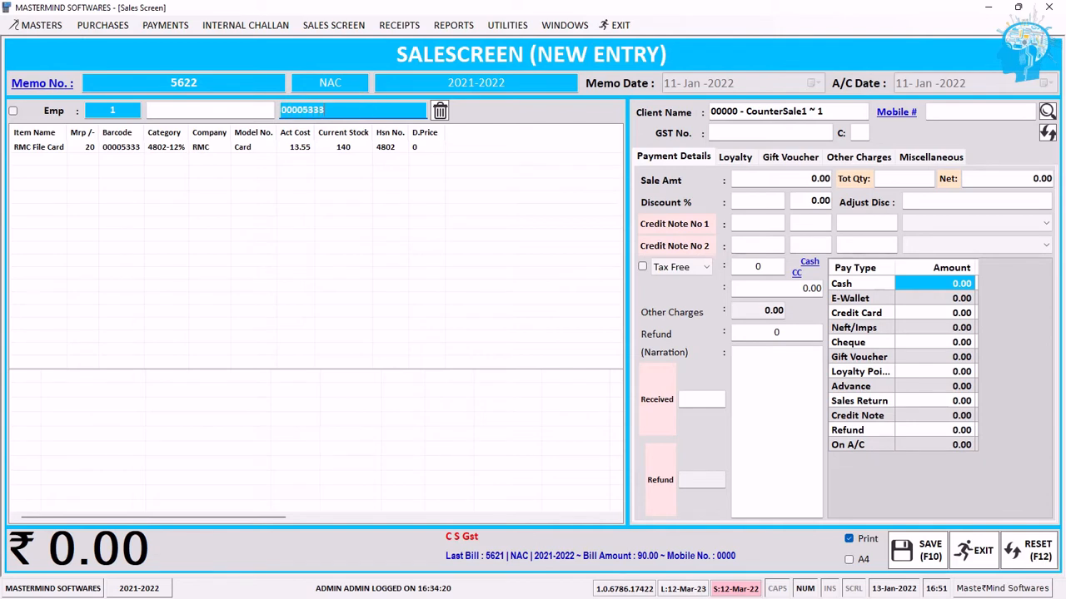
pyautogui.click(385, 150)
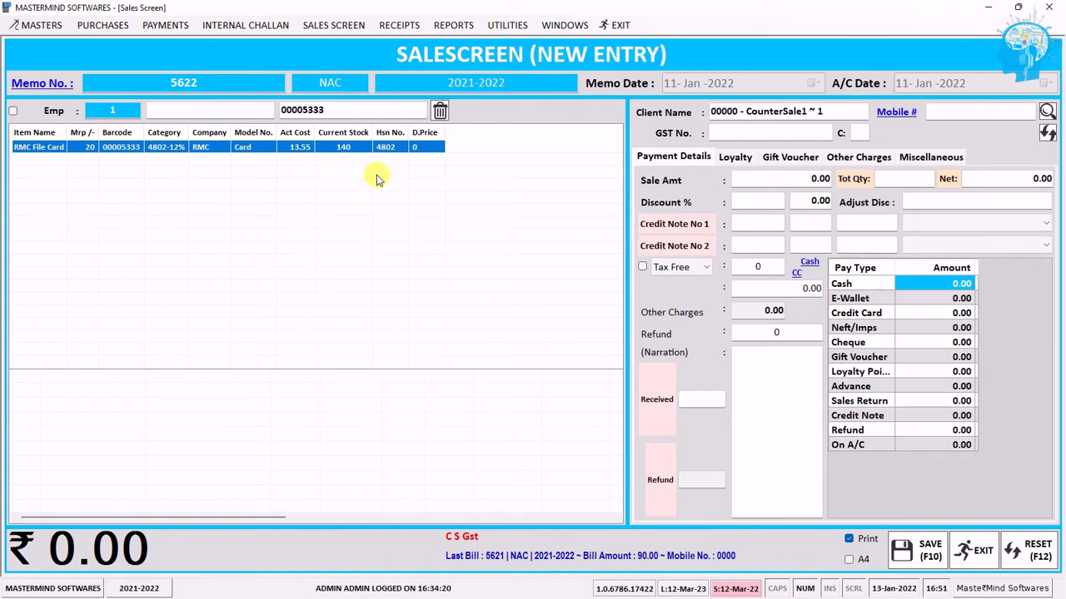
pyautogui.click(443, 117)
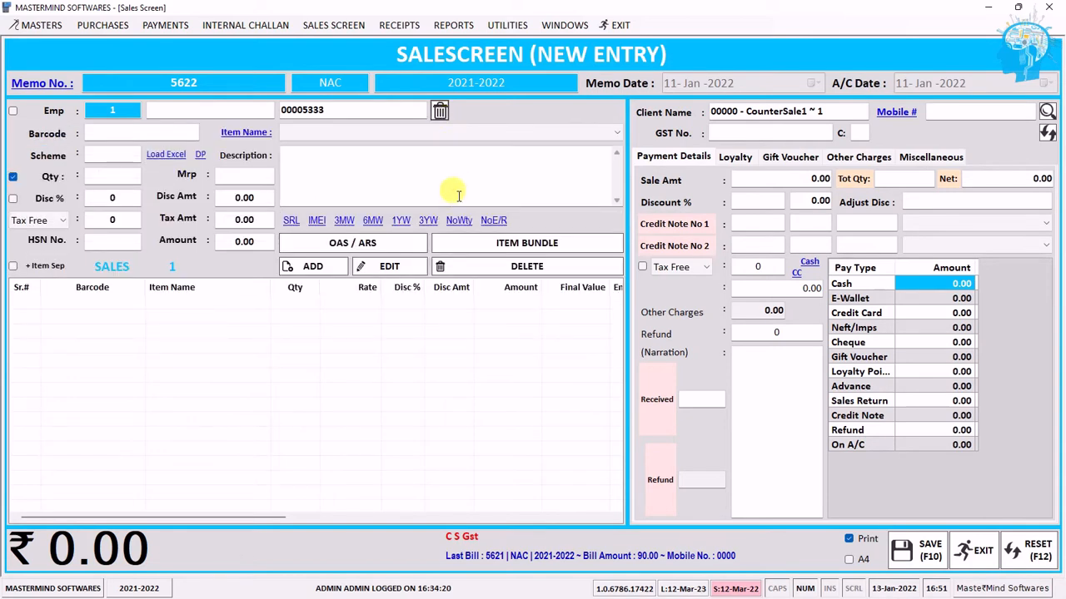
# - Switch the Qty option off and back on, and put the cursor in the quantity field
pyautogui.click(119, 129)
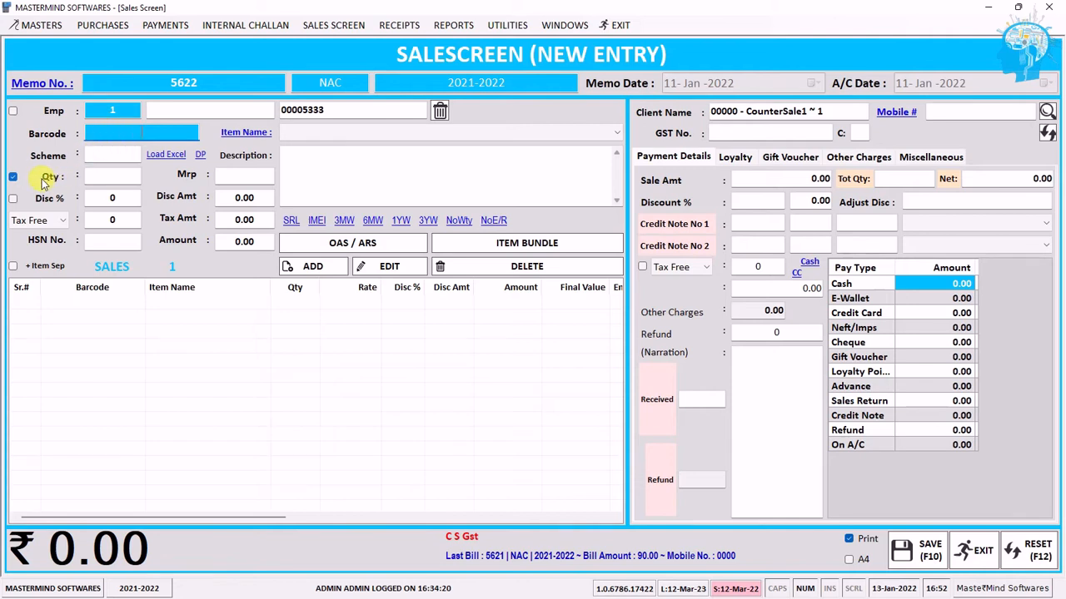
pyautogui.click(13, 177)
pyautogui.click(92, 174)
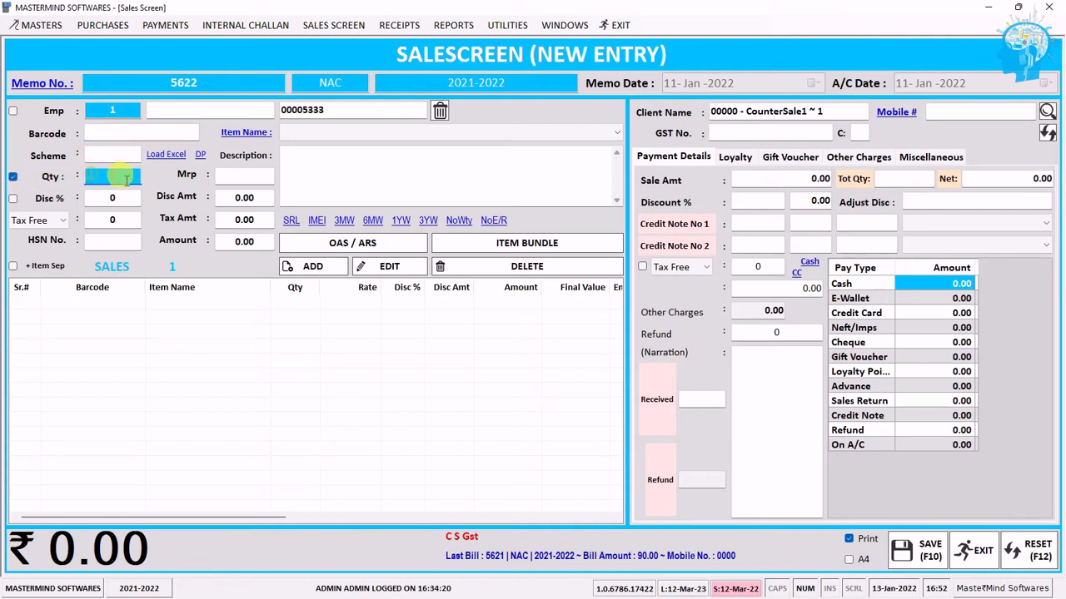
pyautogui.click(13, 178)
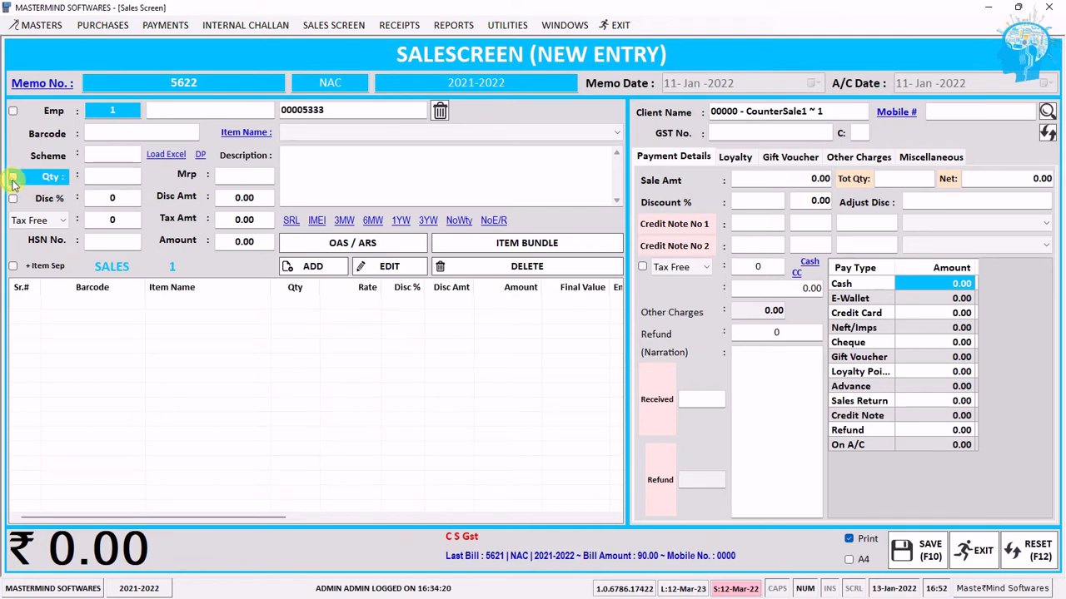
pyautogui.click(13, 178)
pyautogui.click(95, 173)
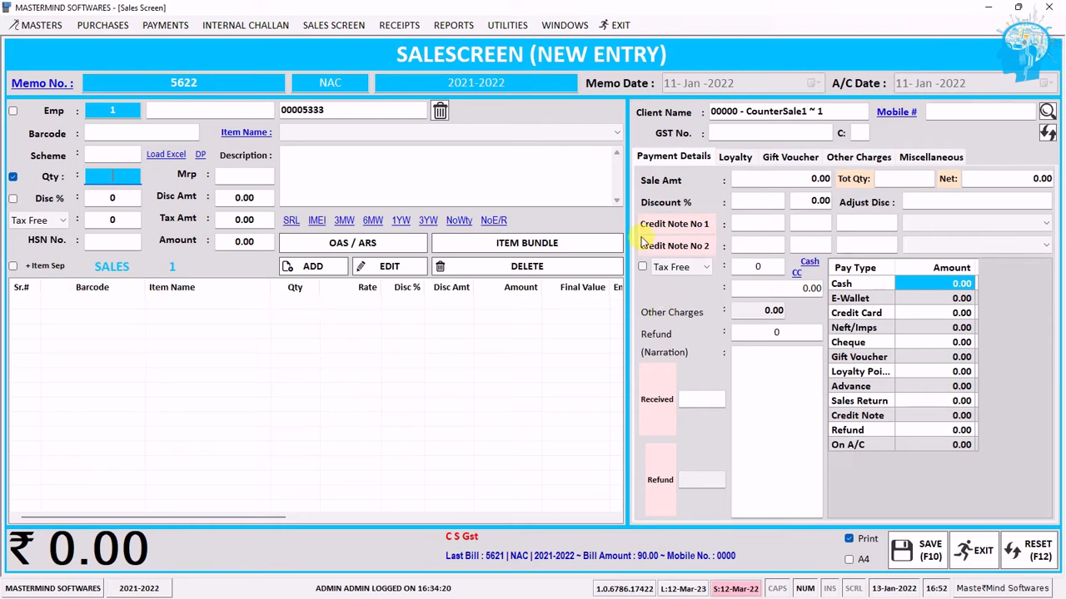
# - Insert the 3-month company warranty note and the no warranty/exchange/return/replacement note in the description, clearing each one
pyautogui.click(344, 222)
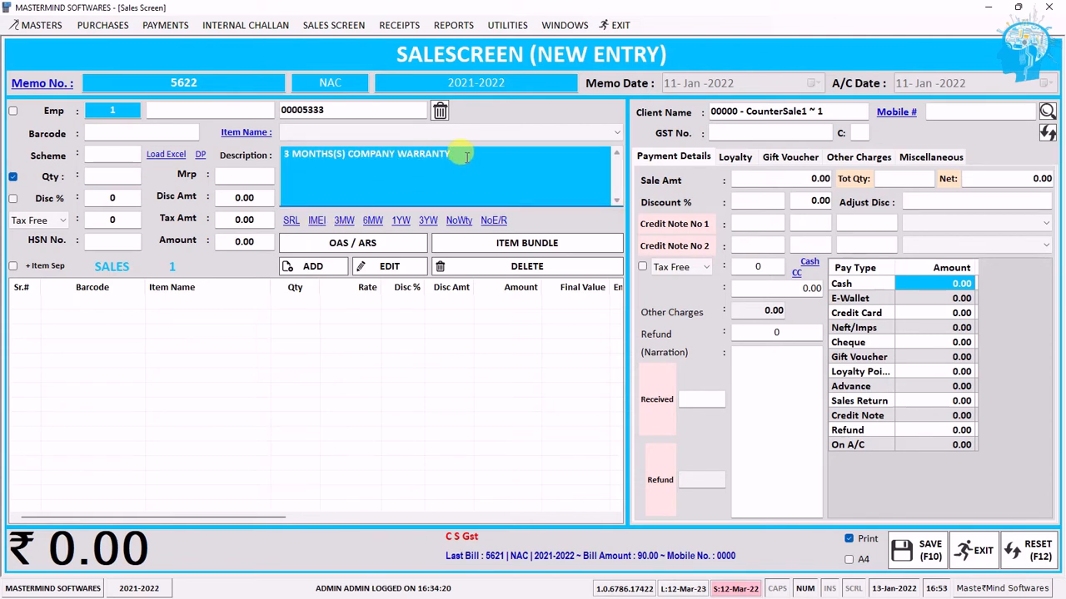
pyautogui.moveTo(464, 156); pyautogui.dragTo(281, 156)
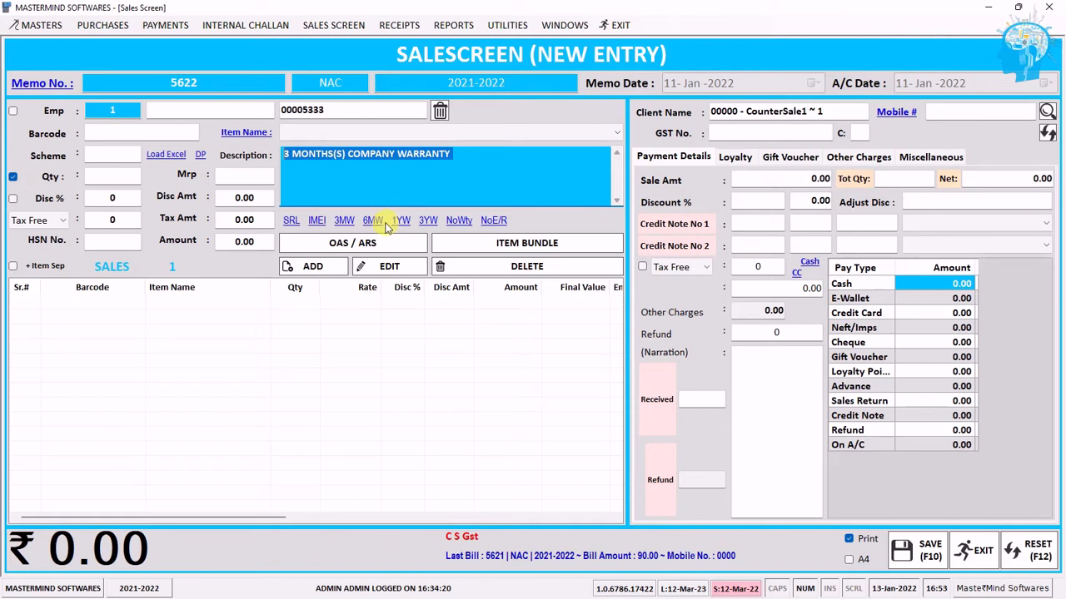
pyautogui.press('BackSpace')
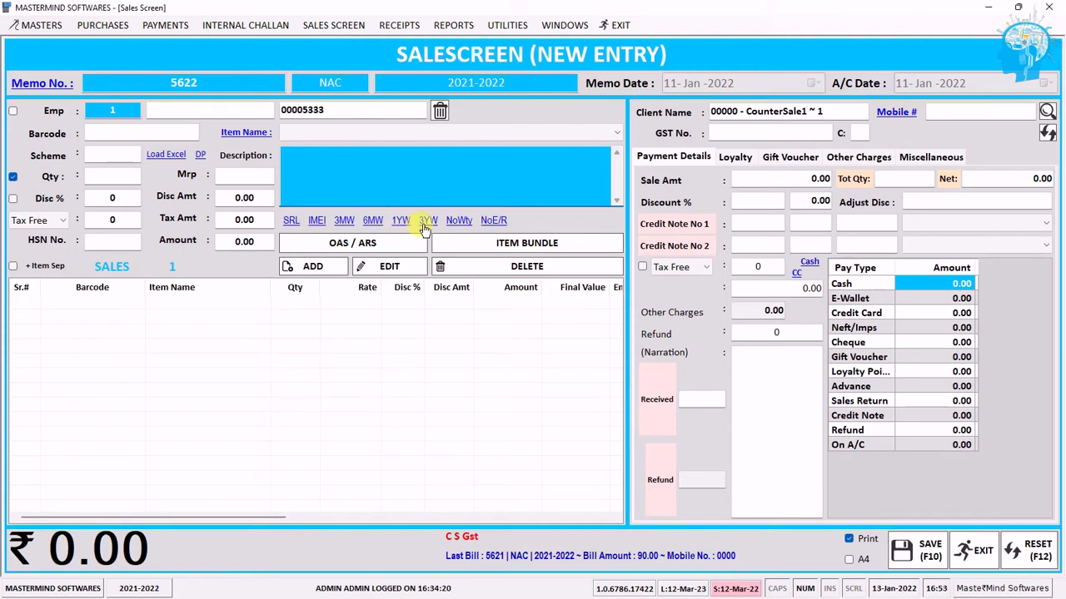
pyautogui.click(493, 221)
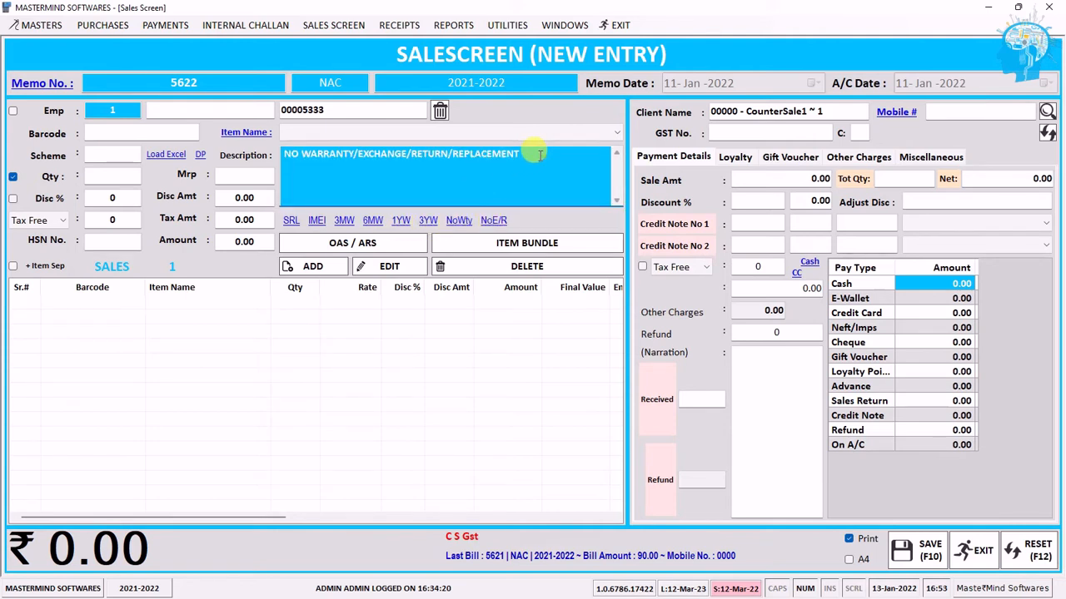
pyautogui.moveTo(540, 157); pyautogui.dragTo(280, 161)
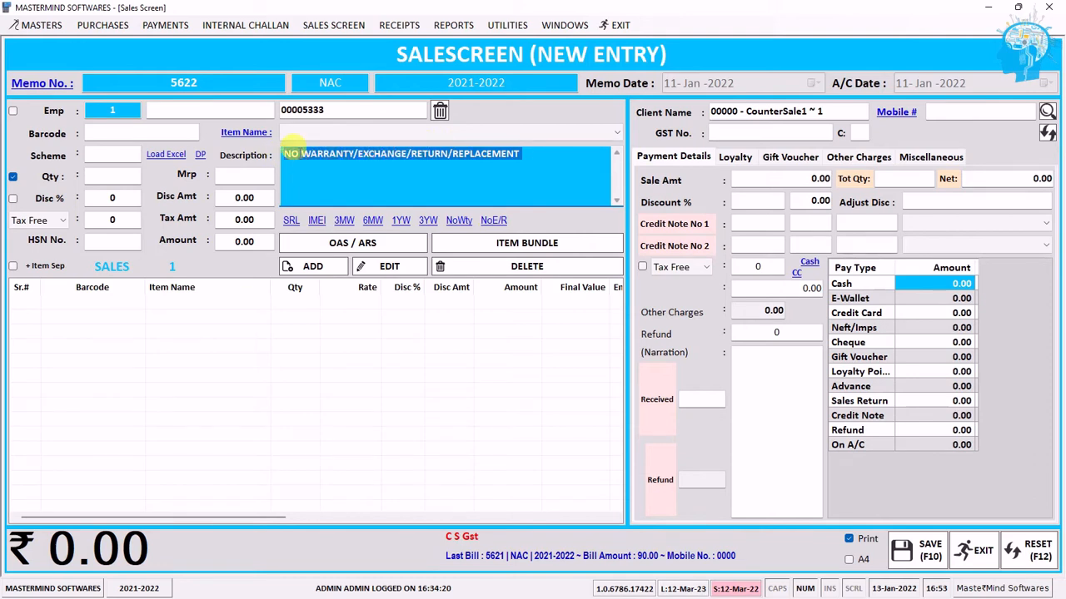
pyautogui.press('BackSpace')
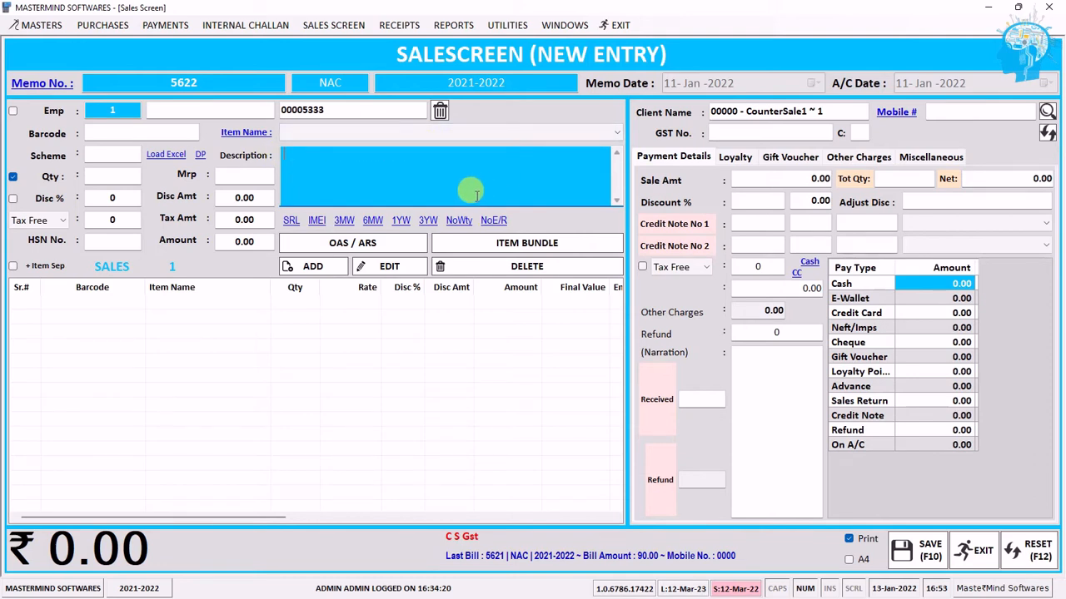
# - Load the item bundle GIFT SET 299/2 into the bill and reset the sales entry
pyautogui.click(520, 248)
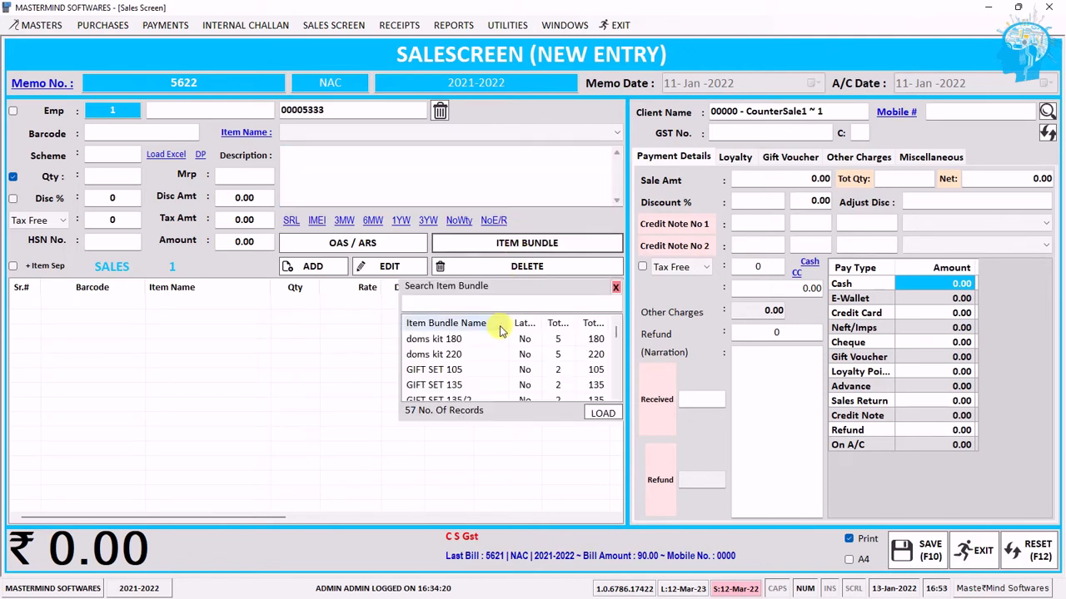
pyautogui.click(499, 341)
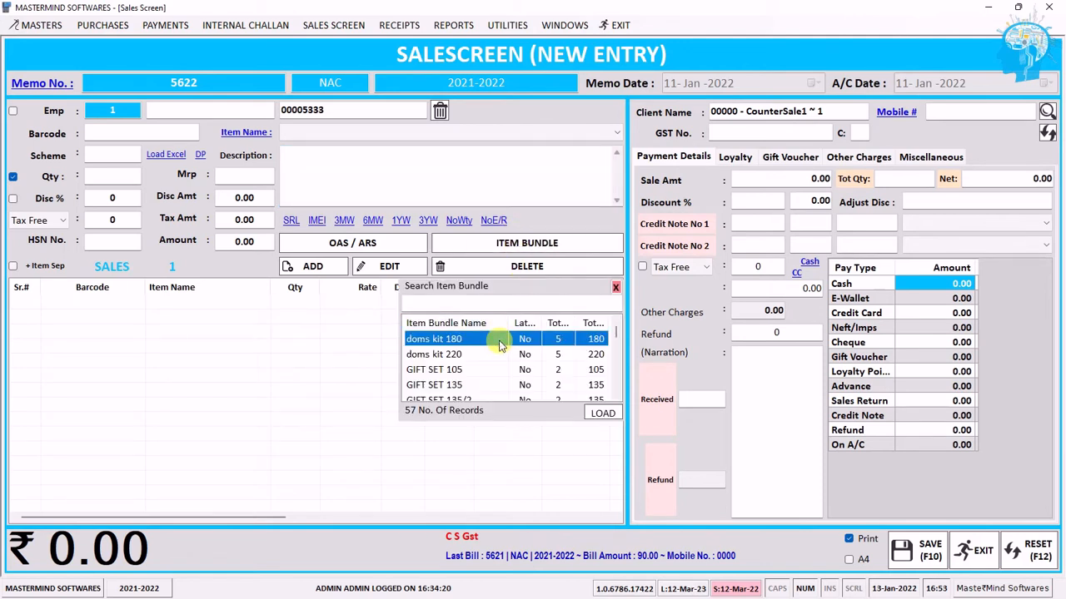
pyautogui.scroll(-5, 499, 346)
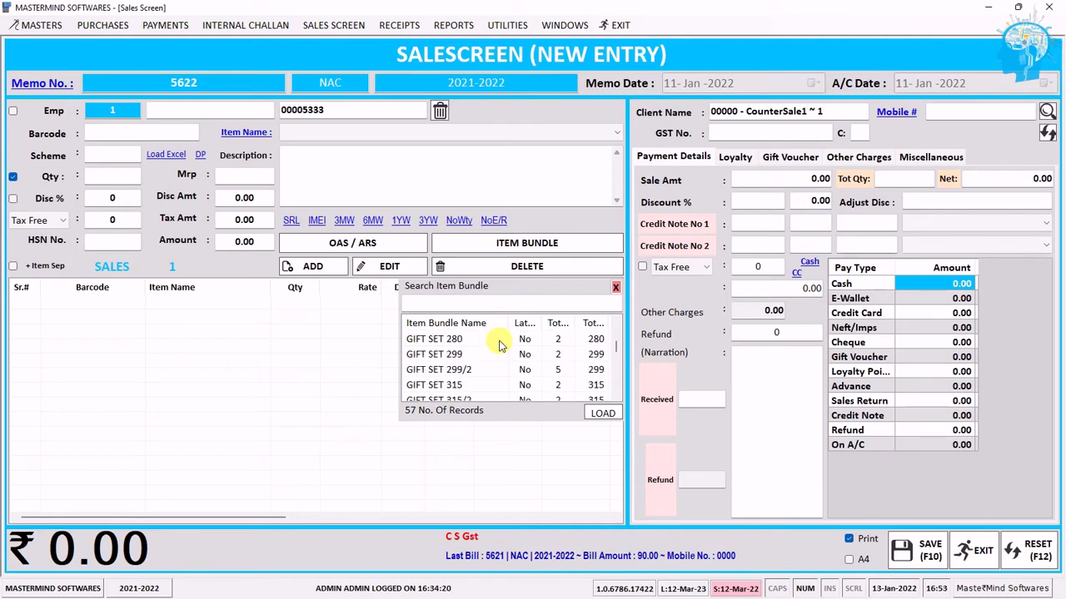
pyautogui.scroll(-2, 516, 366)
pyautogui.scroll(7, 559, 391)
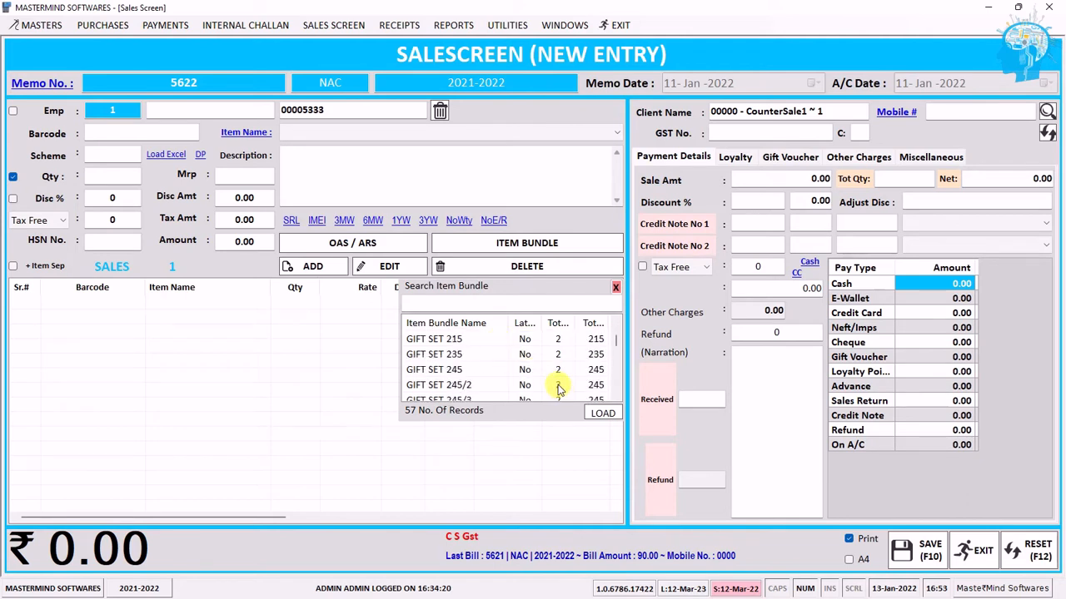
pyautogui.scroll(-8, 560, 385)
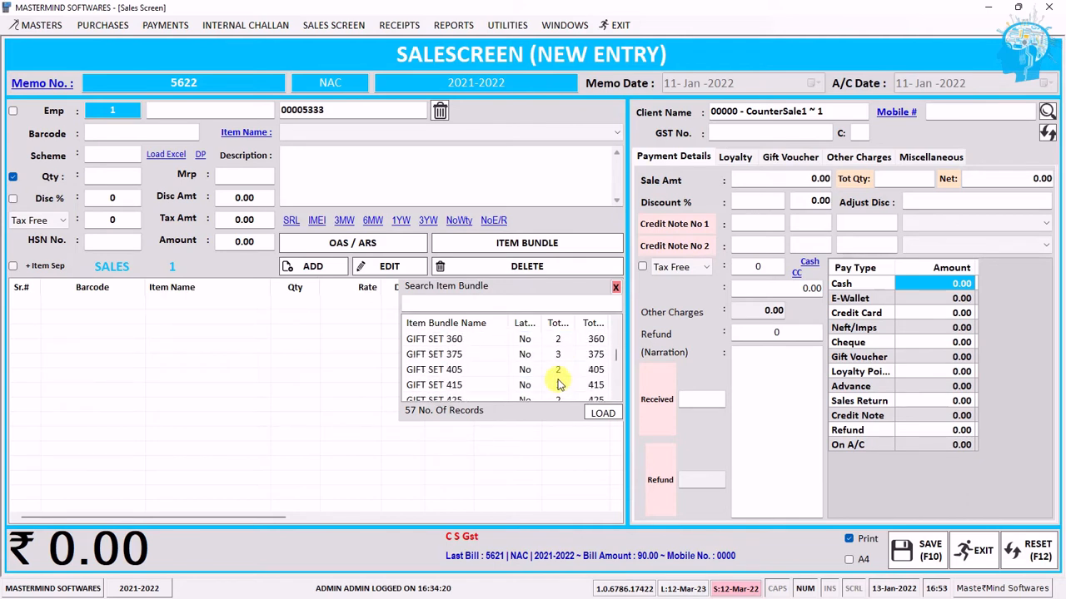
pyautogui.scroll(3, 560, 383)
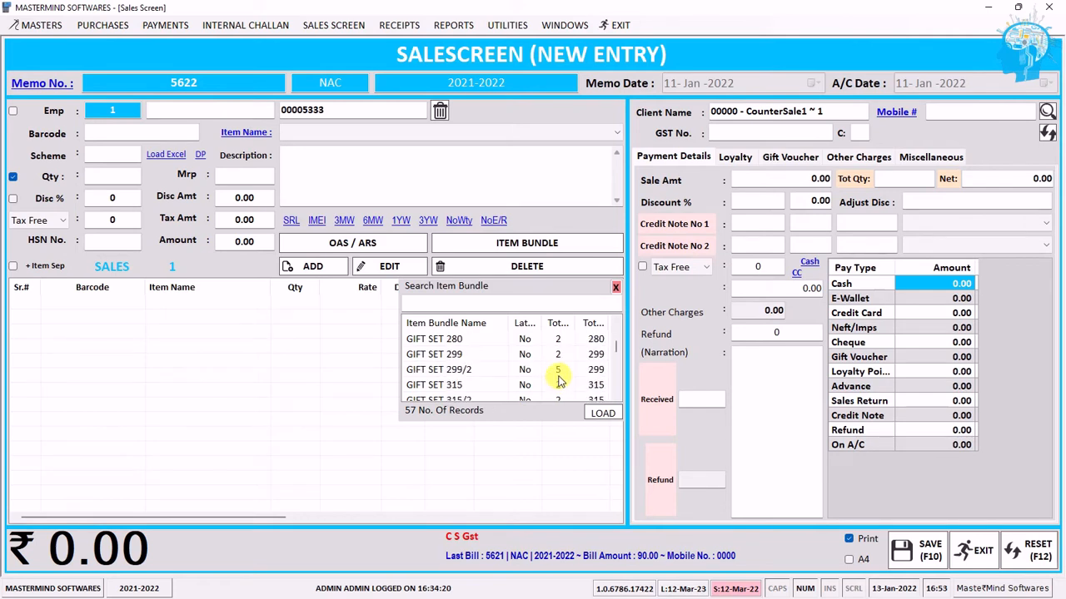
pyautogui.click(567, 374)
pyautogui.click(603, 413)
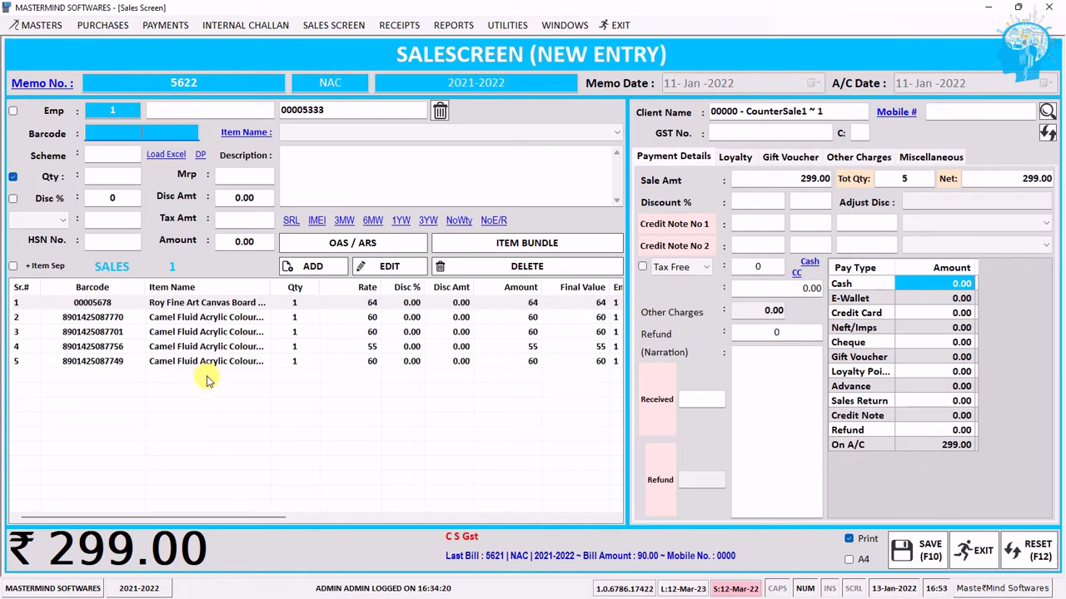
pyautogui.click(1033, 550)
pyautogui.click(577, 352)
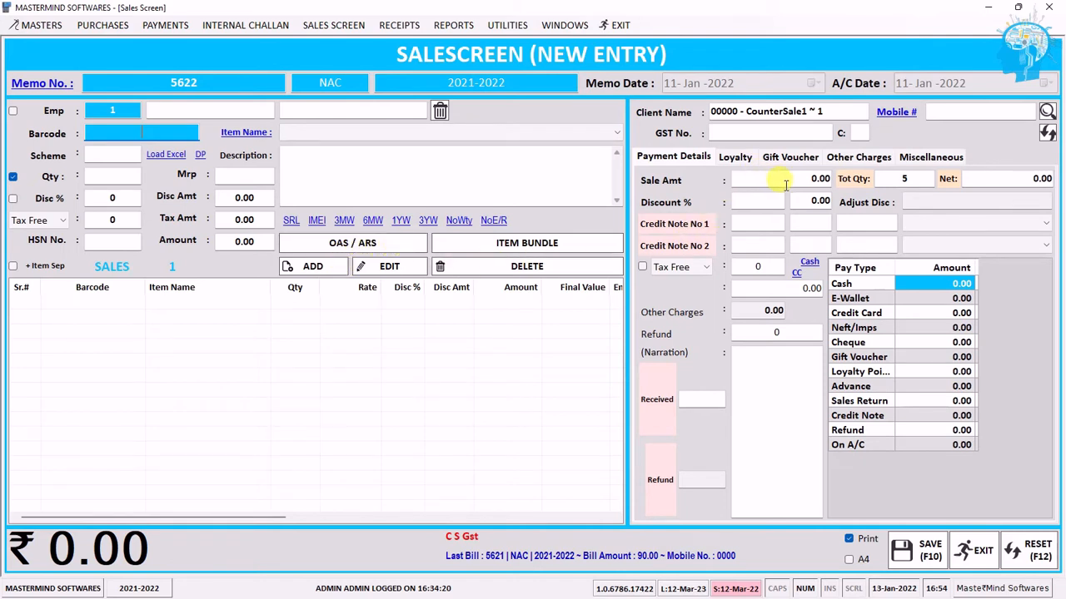
# - Go to the bill's Discount % field and list the available credit notes for Credit Note No 1
pyautogui.click(768, 202)
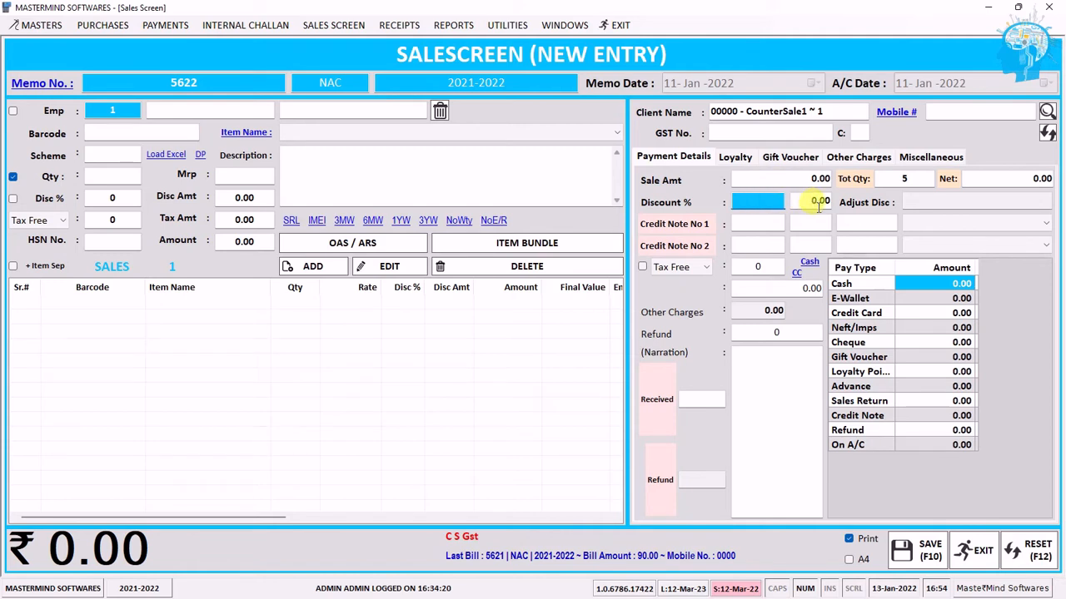
pyautogui.click(765, 223)
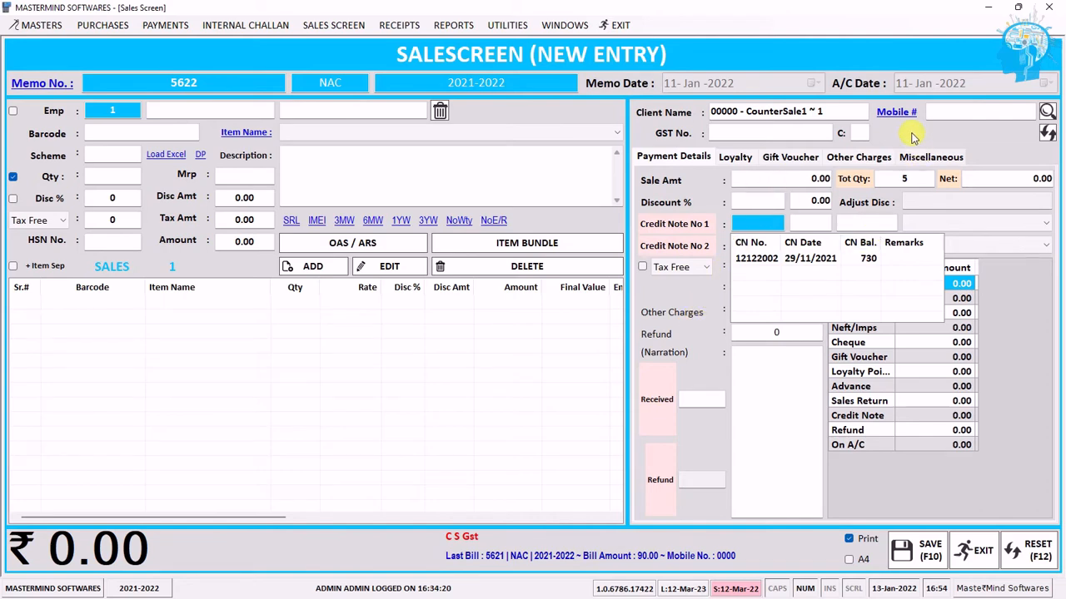
# - Open the regular customer search window, exit it and open it again
pyautogui.click(1047, 111)
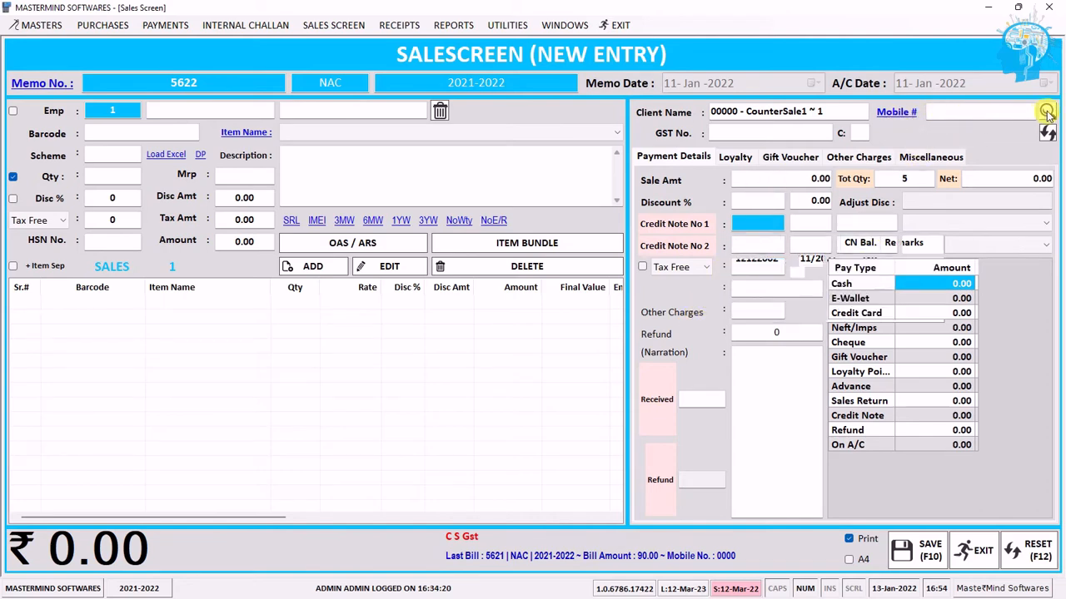
pyautogui.click(1046, 111)
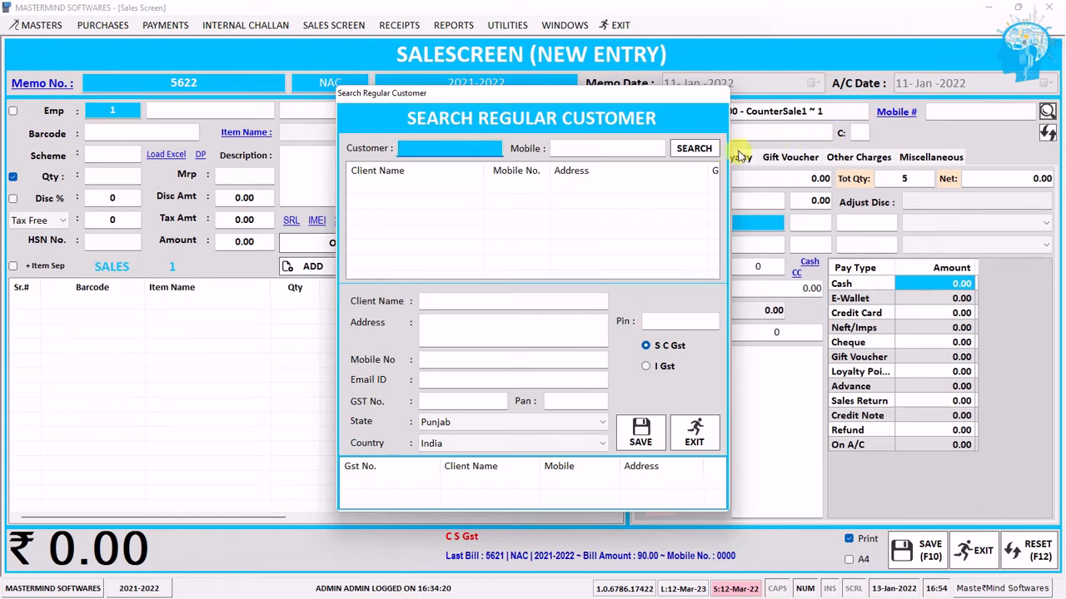
pyautogui.click(694, 431)
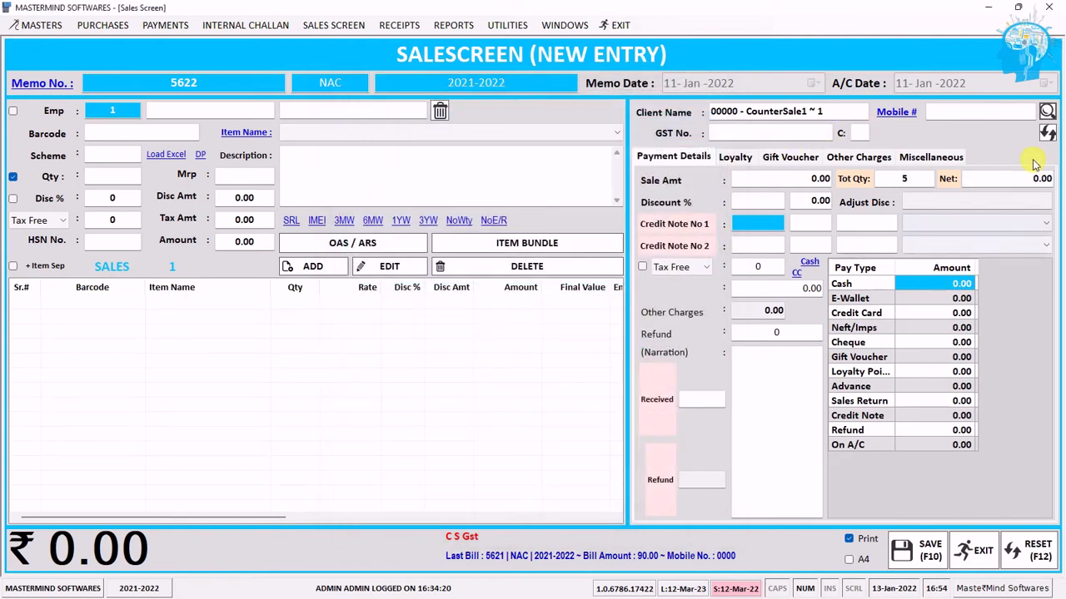
pyautogui.click(1047, 113)
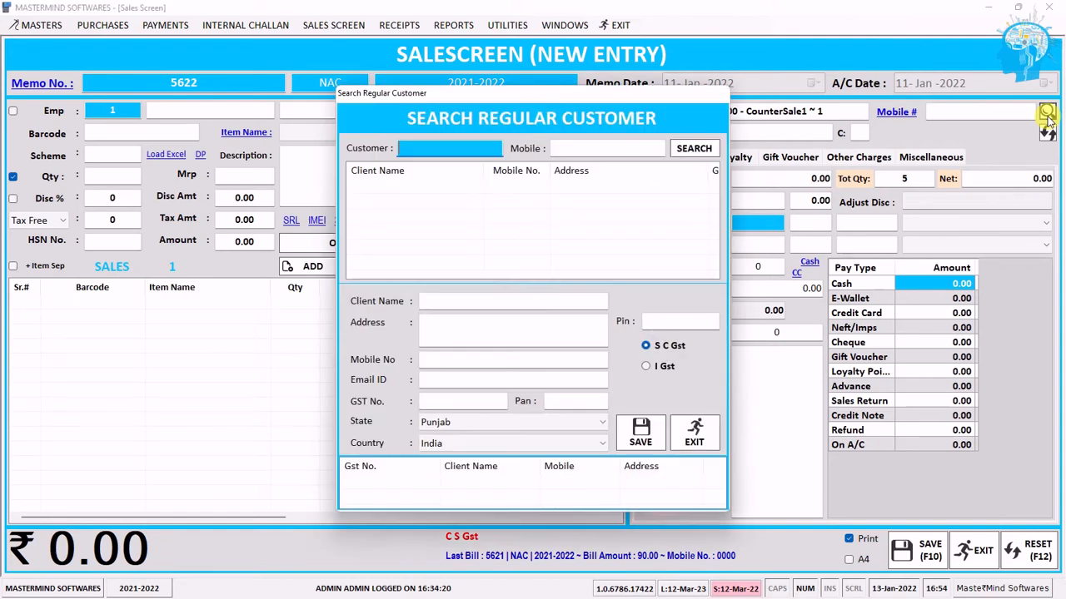
# - Search the regular customers for "novel", load Novelty Stationers into the bill, and check its name, GST and mobile fields
pyautogui.write('novel')
pyautogui.press('Return')
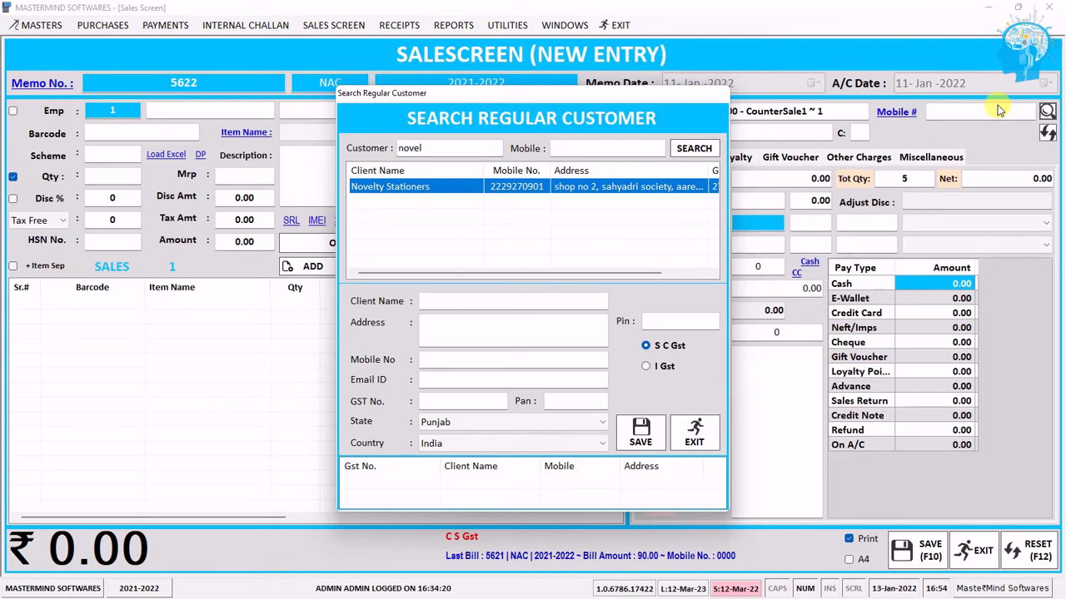
pyautogui.press('Return')
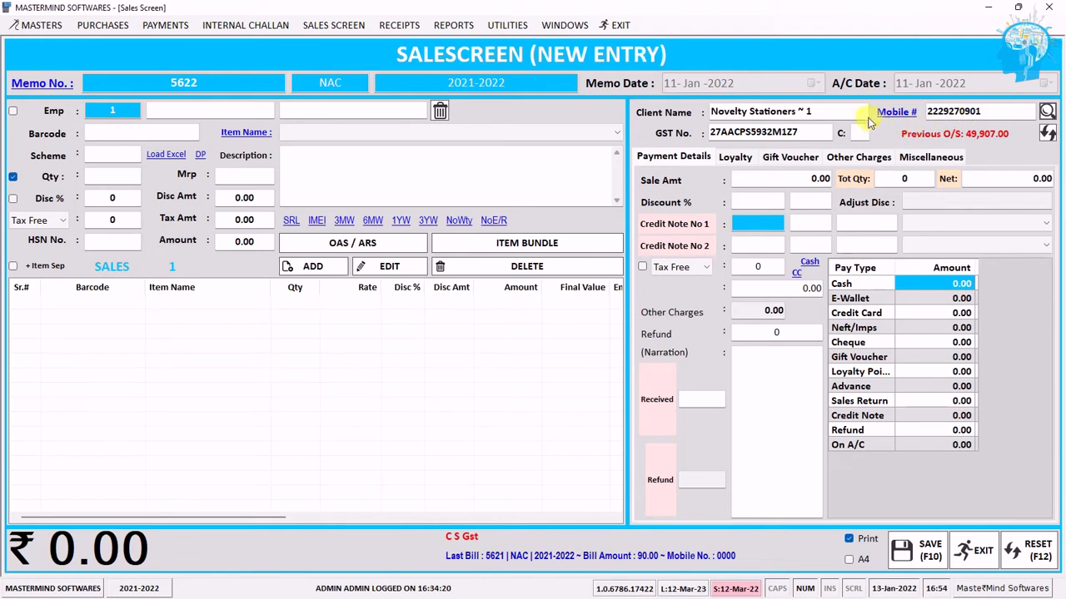
pyautogui.click(806, 113)
pyautogui.click(814, 130)
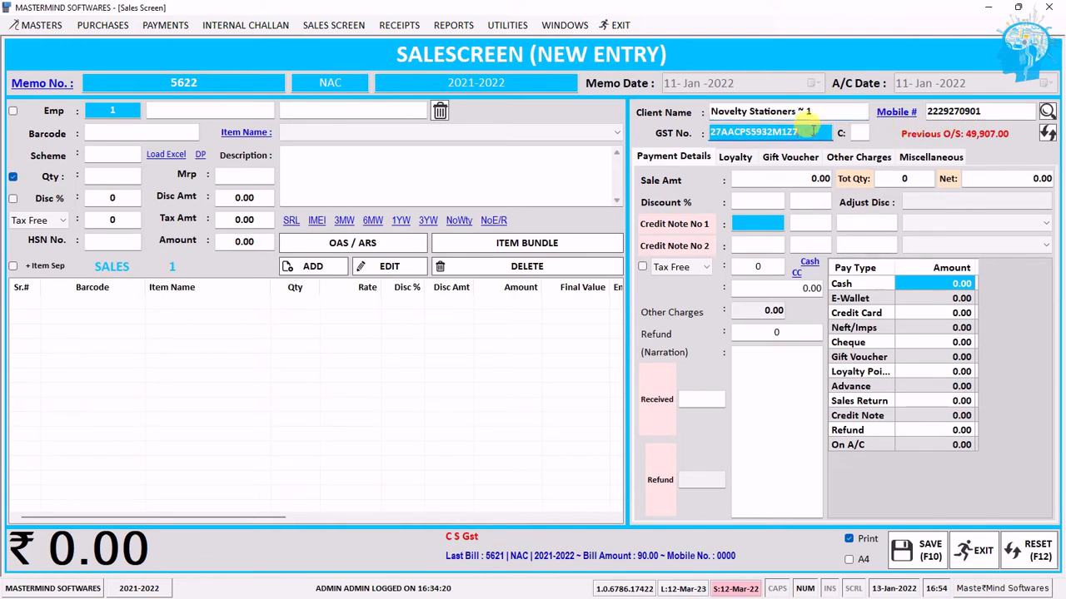
pyautogui.click(996, 110)
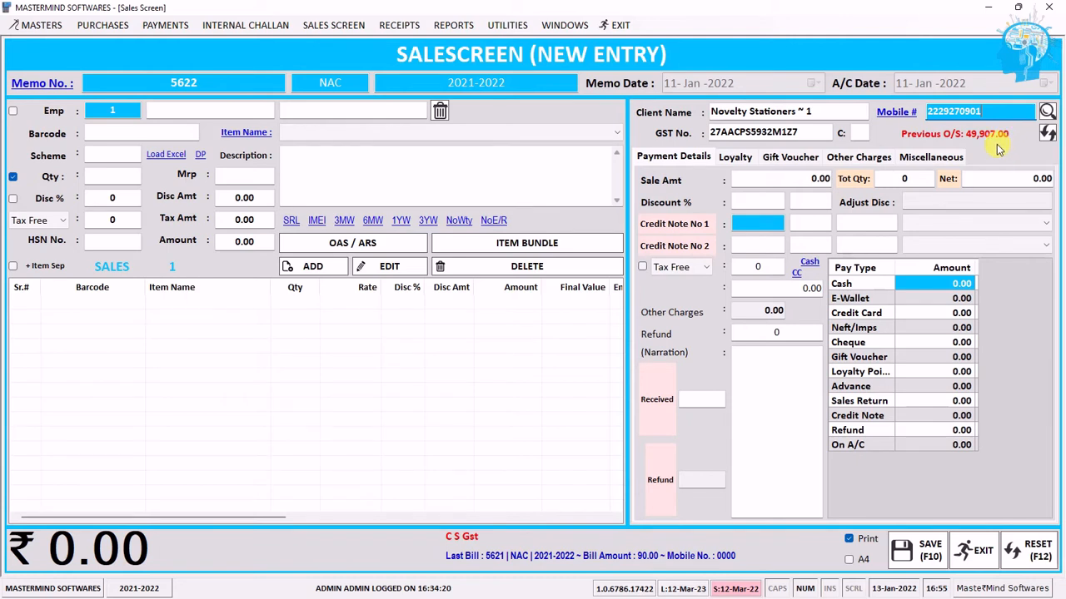
# - Open Novelty Stationers' previous bills, look through their dates, amounts and discounts, and close the list
pyautogui.click(892, 113)
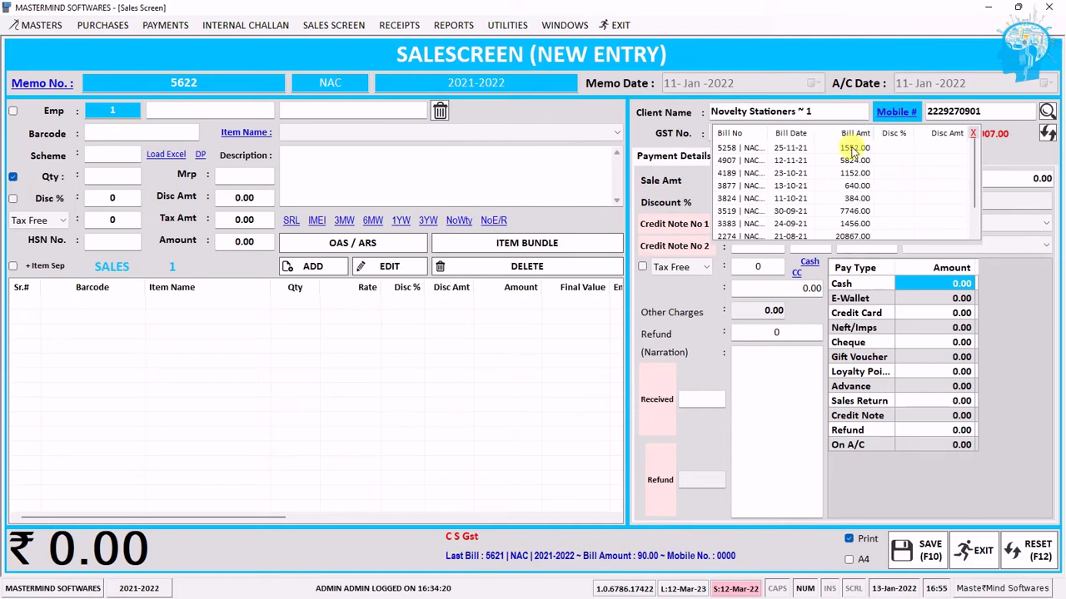
pyautogui.scroll(-1, 850, 157)
pyautogui.scroll(1, 850, 161)
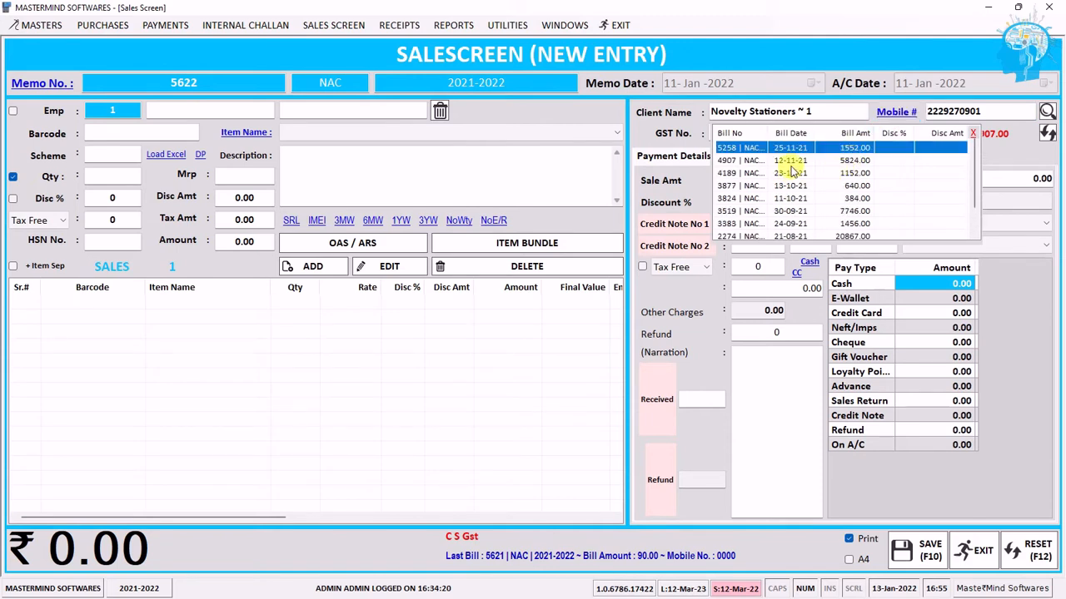
pyautogui.scroll(-1, 737, 176)
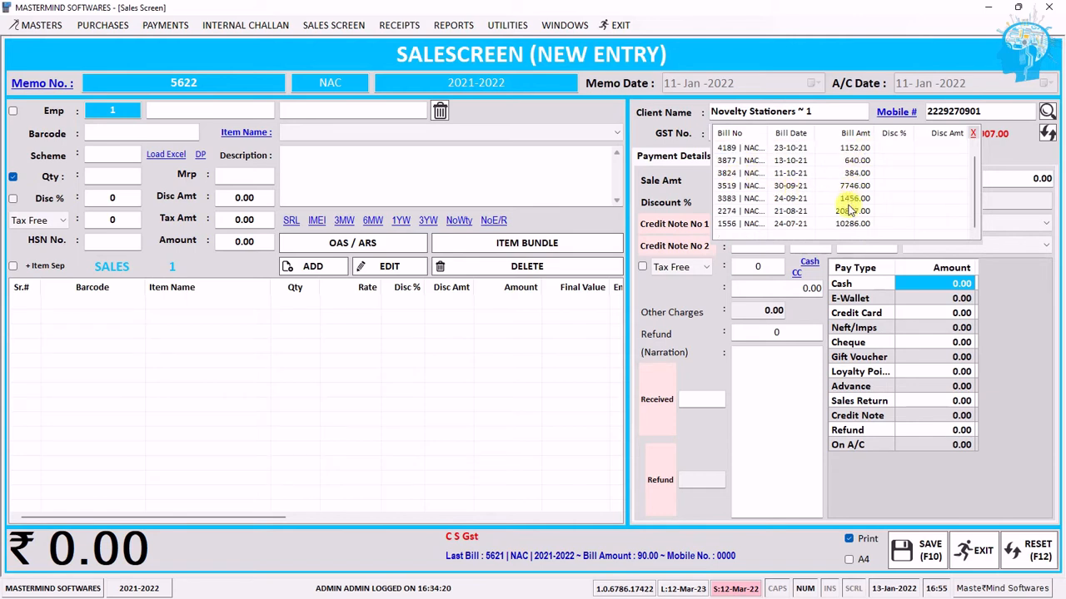
pyautogui.scroll(1, 850, 225)
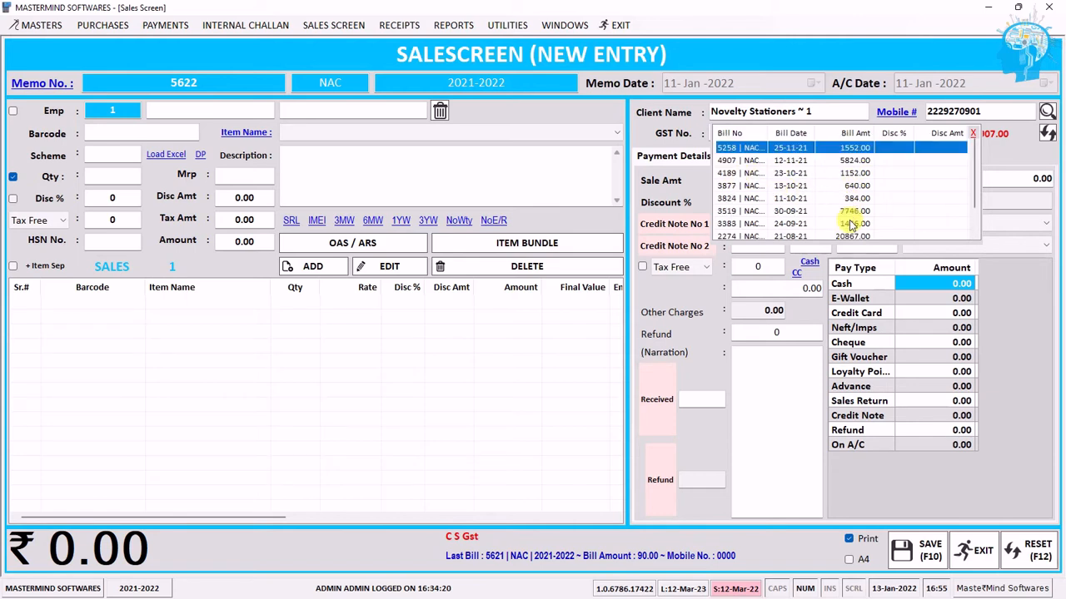
pyautogui.click(900, 150)
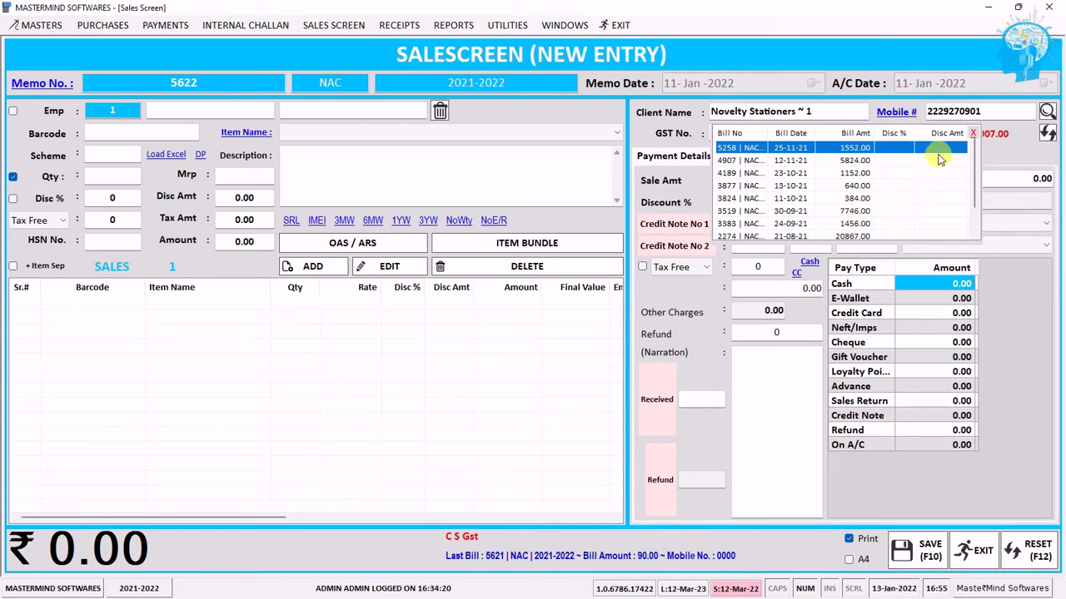
pyautogui.scroll(-1, 943, 158)
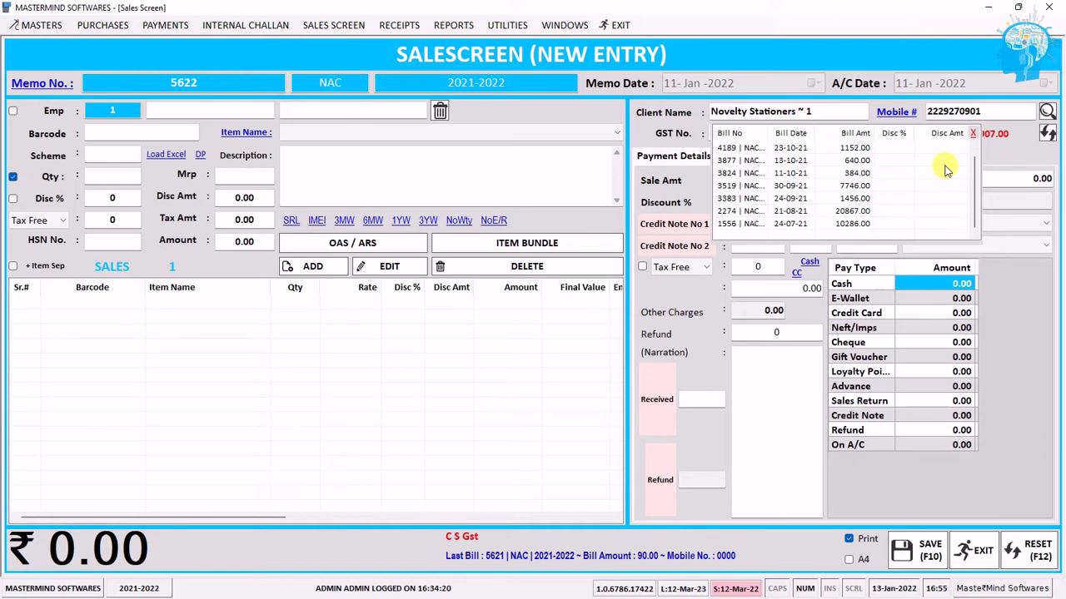
pyautogui.scroll(1, 945, 170)
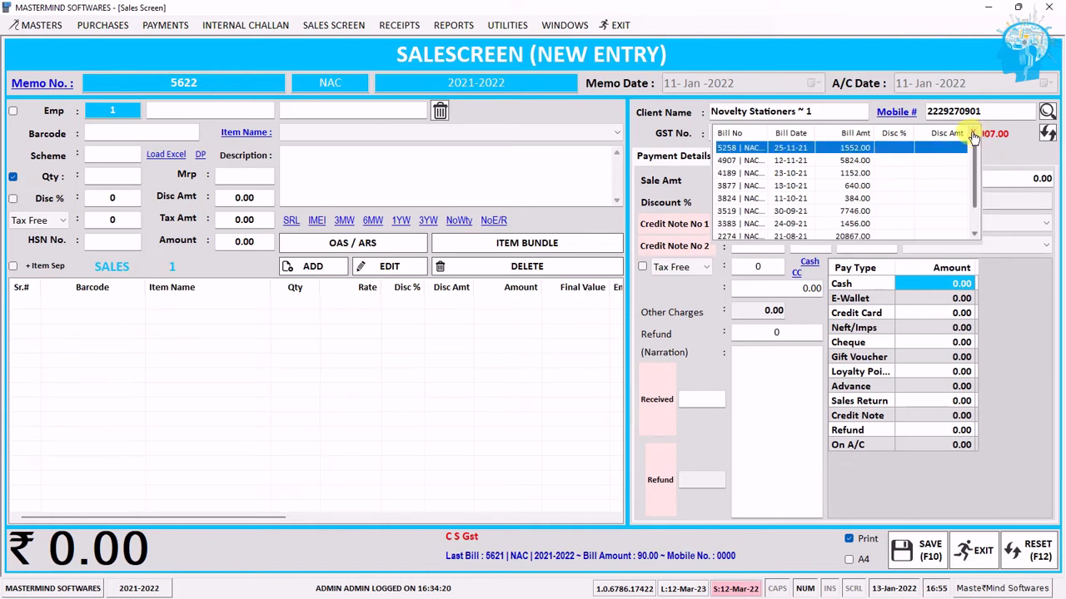
pyautogui.click(974, 136)
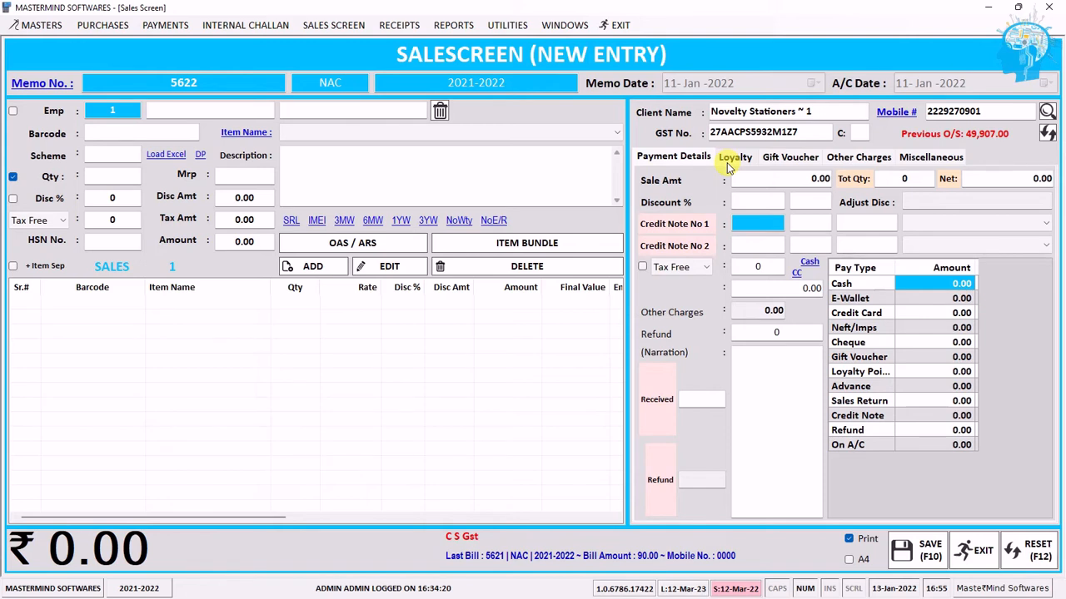
# - Load RMC File Card by its barcode 00005333 and set the quantity to 3
pyautogui.click(125, 133)
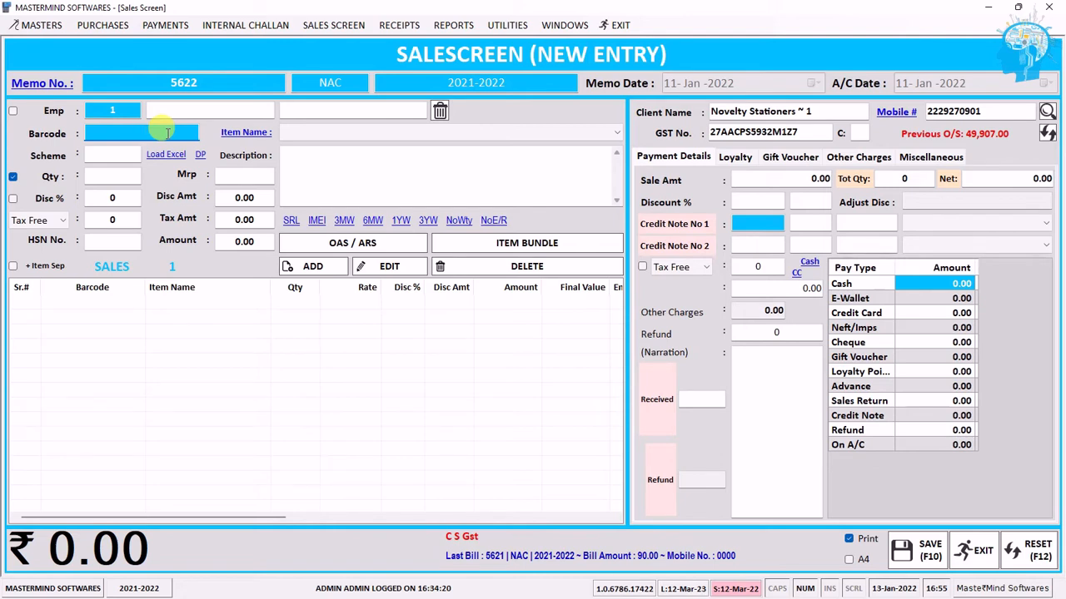
pyautogui.write('00005333')
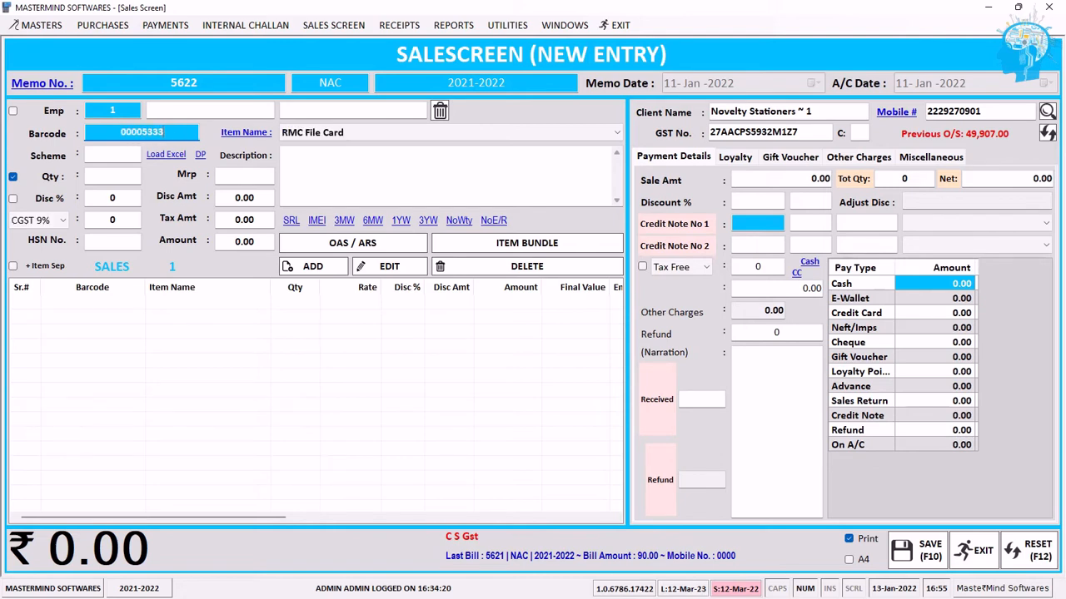
pyautogui.press('Return')
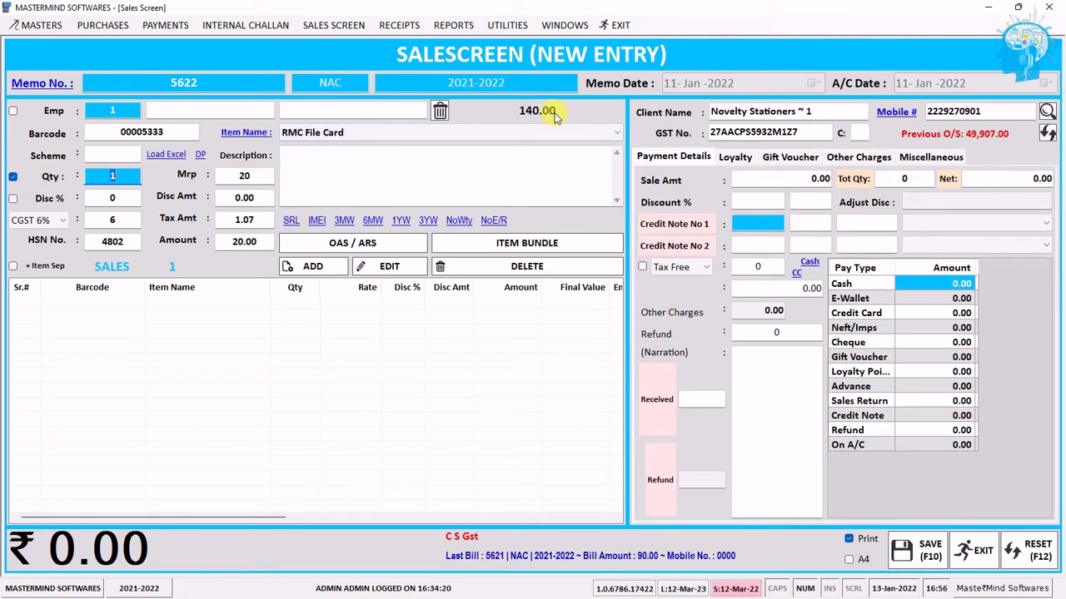
pyautogui.click(123, 176)
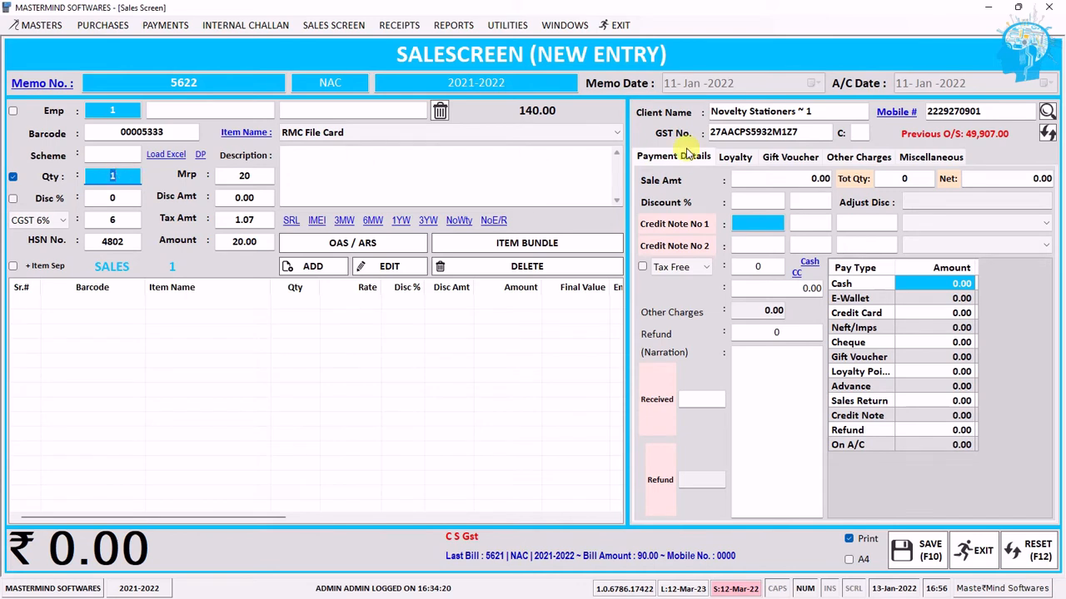
pyautogui.write('3')
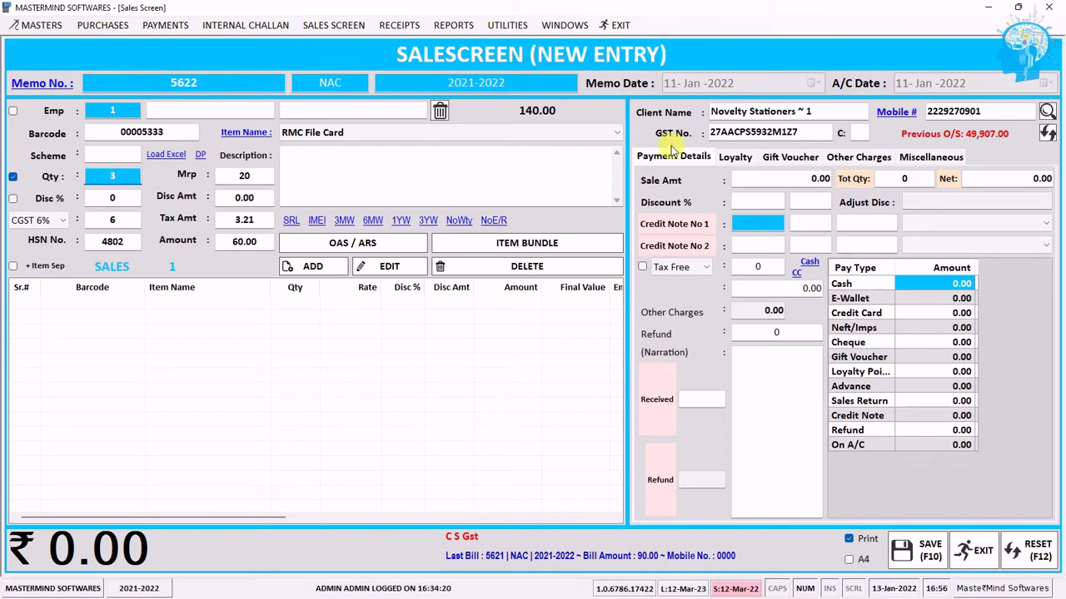
# - Check the RMC File Card's HSN number, quantity and MRP, add it to the bill, and add one more unit by barcode
pyautogui.click(132, 243)
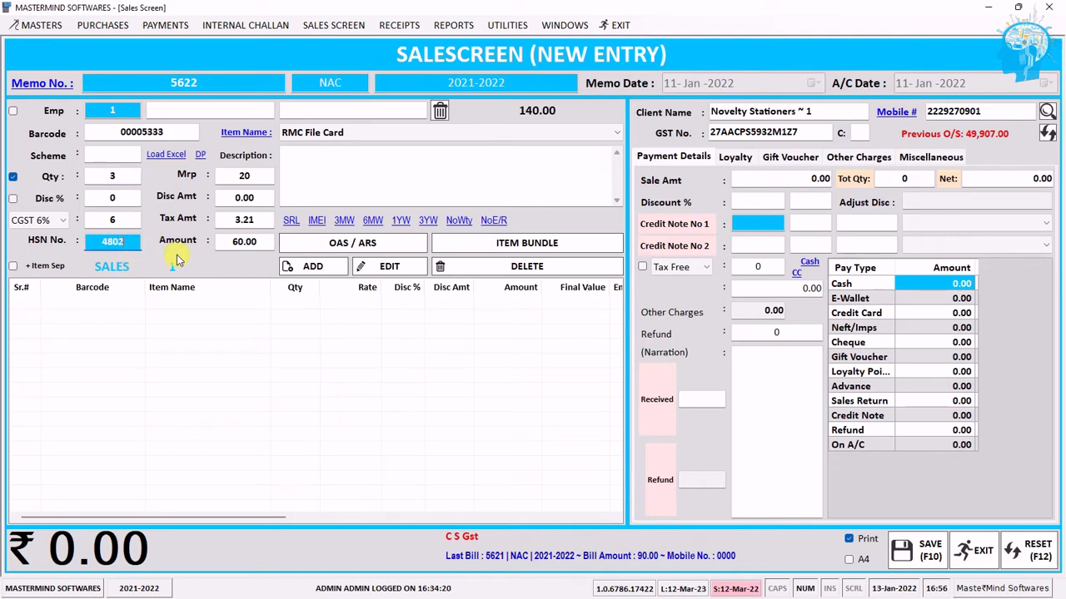
pyautogui.click(131, 176)
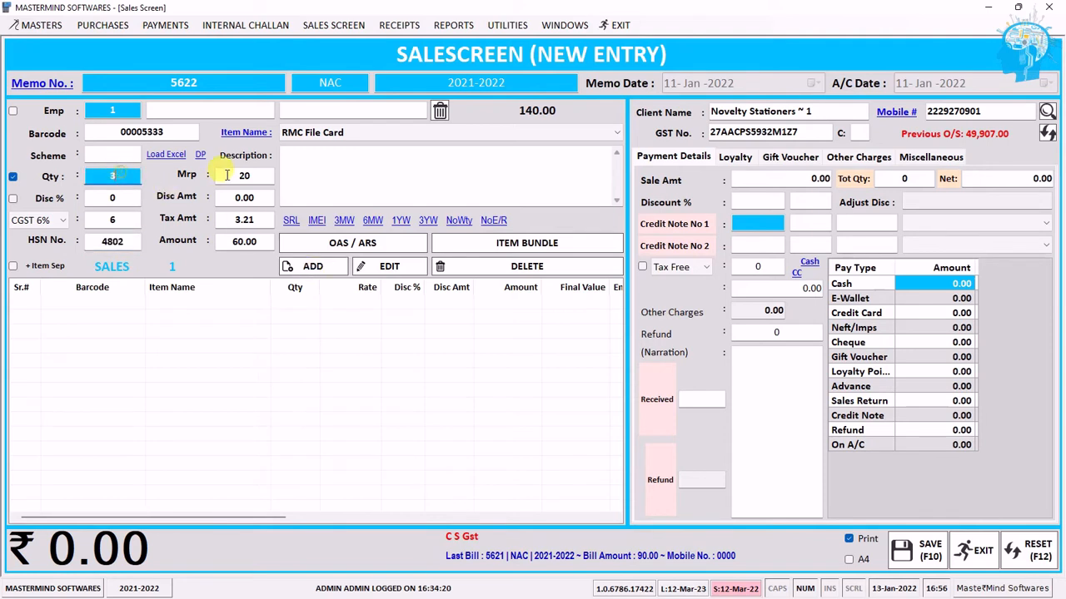
pyautogui.click(226, 175)
pyautogui.press('Return')
pyautogui.press('Return')
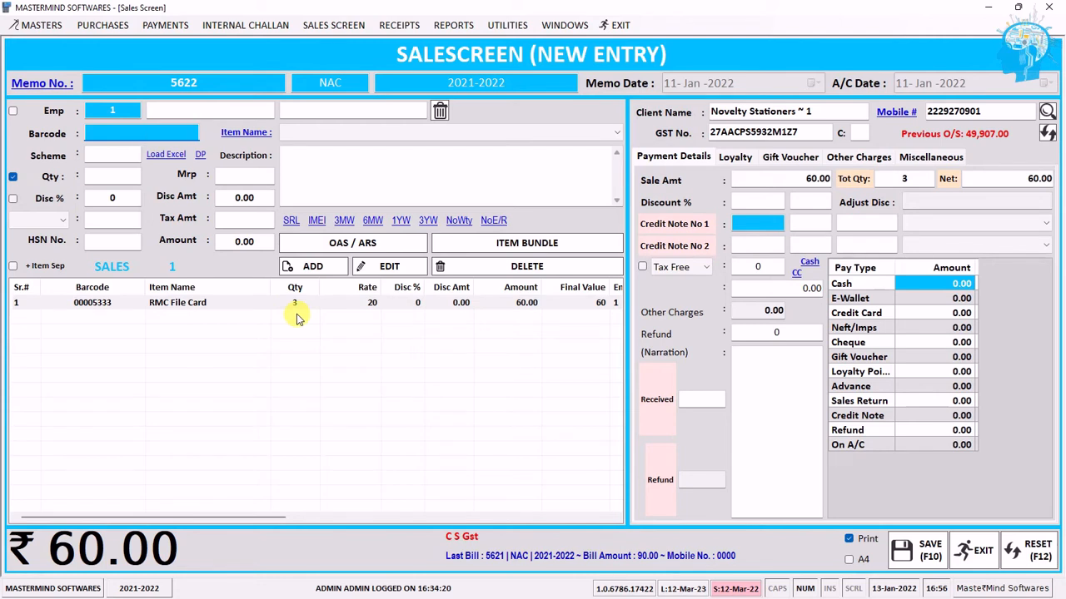
pyautogui.write('0533')
pyautogui.press('Return')
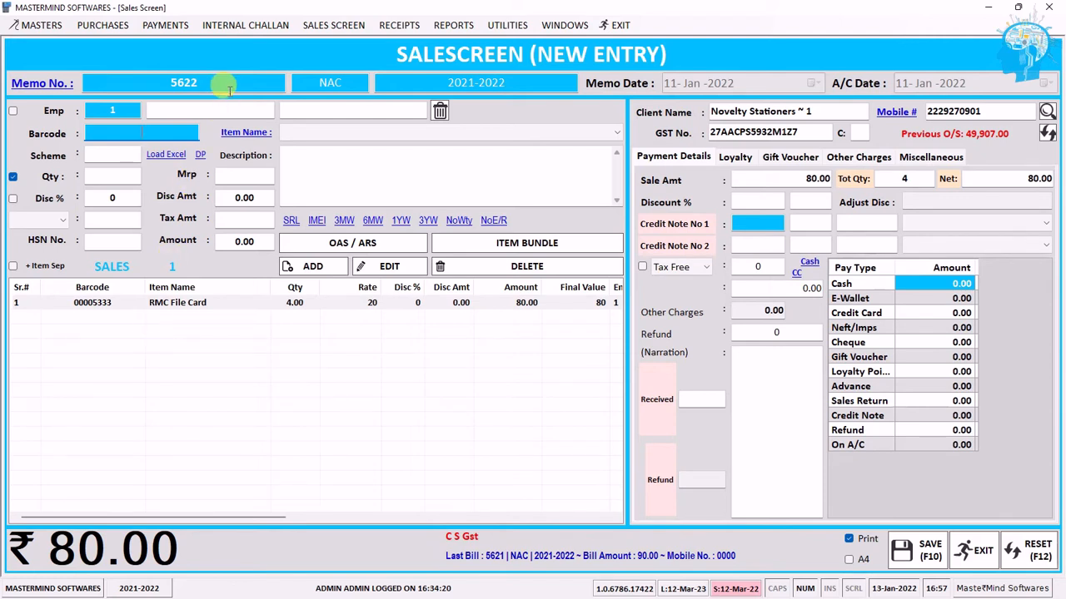
# - Search the items for "val" and add one i craft Chalk Paint 50 ml 03 Autumn Valley to the bill
pyautogui.click(208, 111)
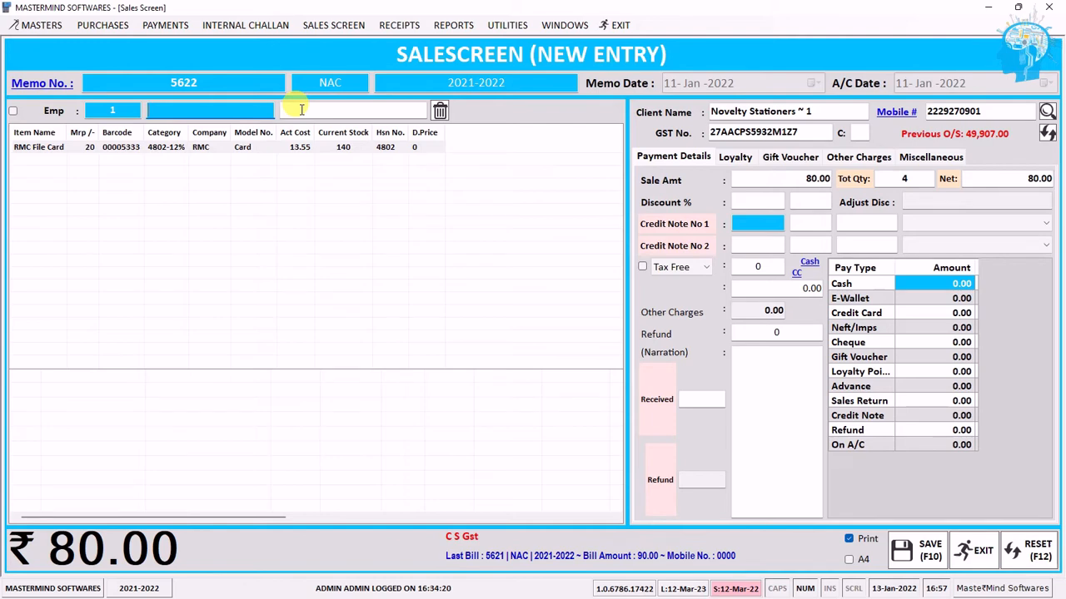
pyautogui.write('val')
pyautogui.press('Return')
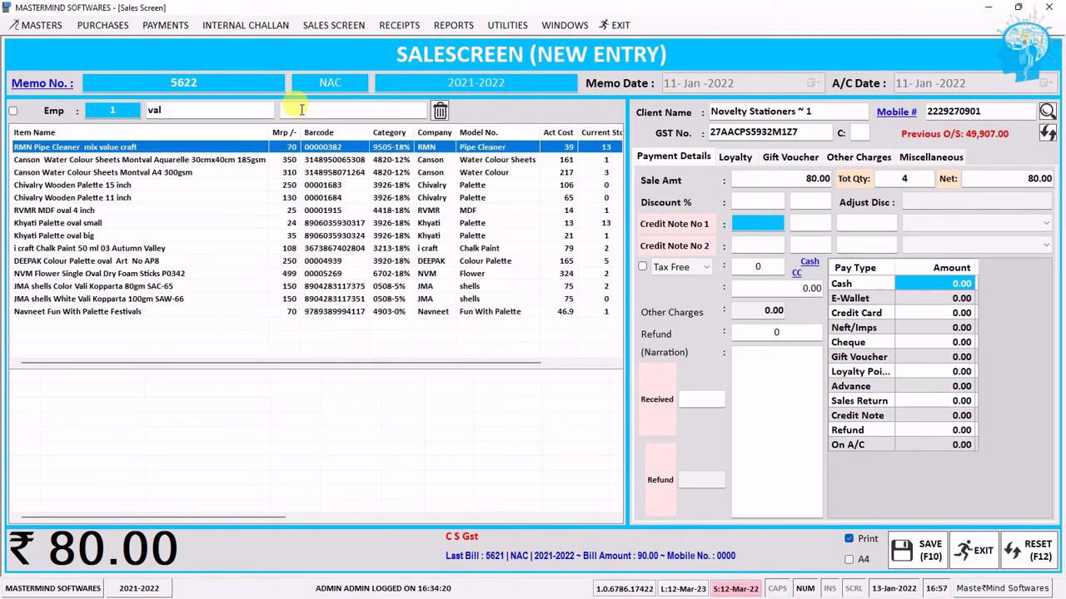
pyautogui.press('Down')
pyautogui.press('Down')
pyautogui.press('Down')
pyautogui.press('Down')
pyautogui.press('Down')
pyautogui.press('Down')
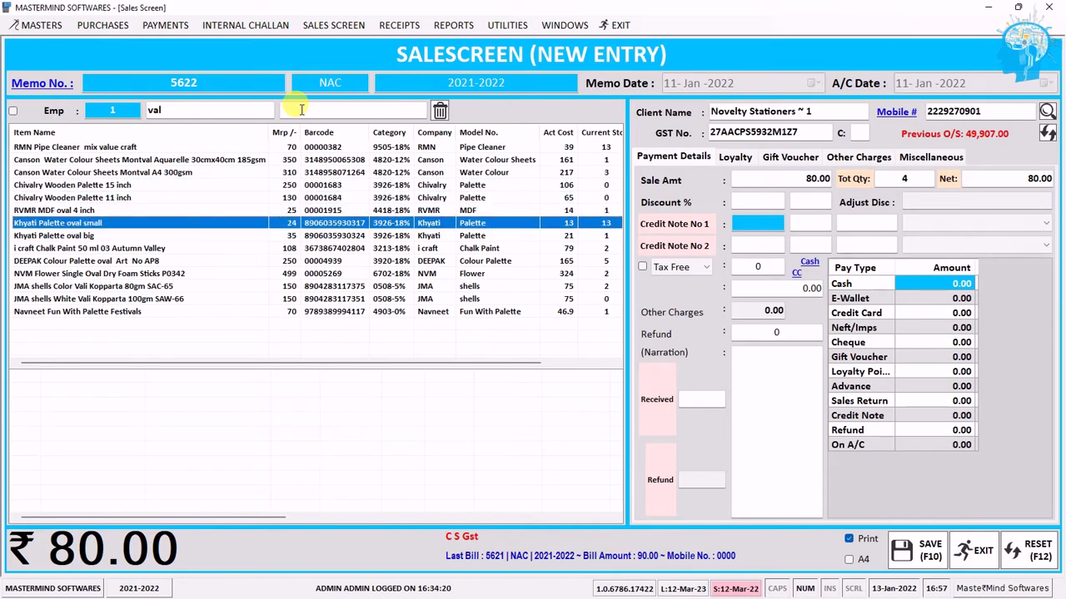
pyautogui.press('Down')
pyautogui.press('Down')
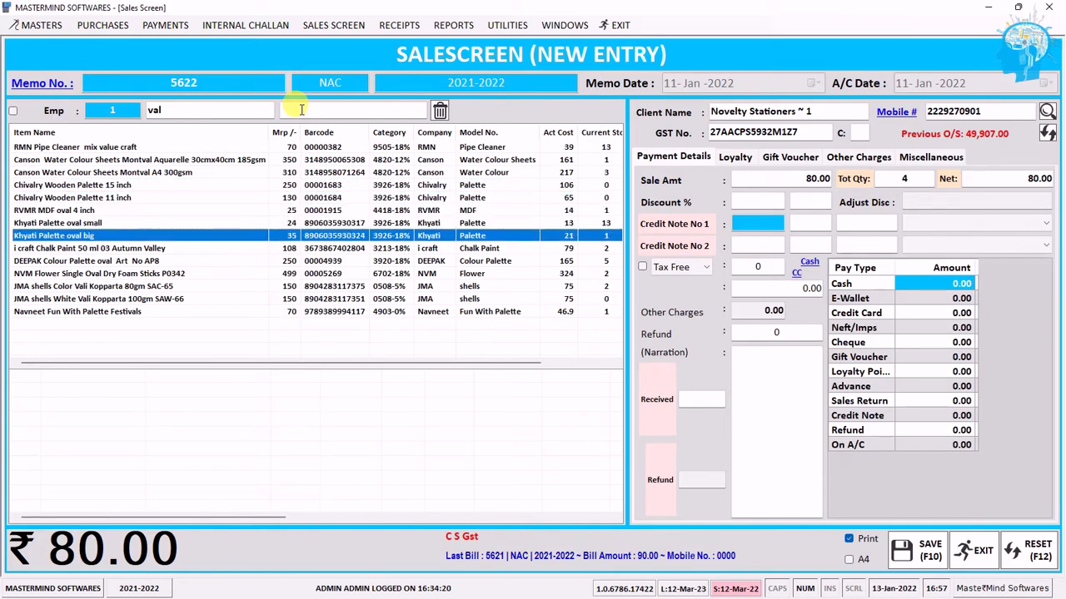
pyautogui.press('Return')
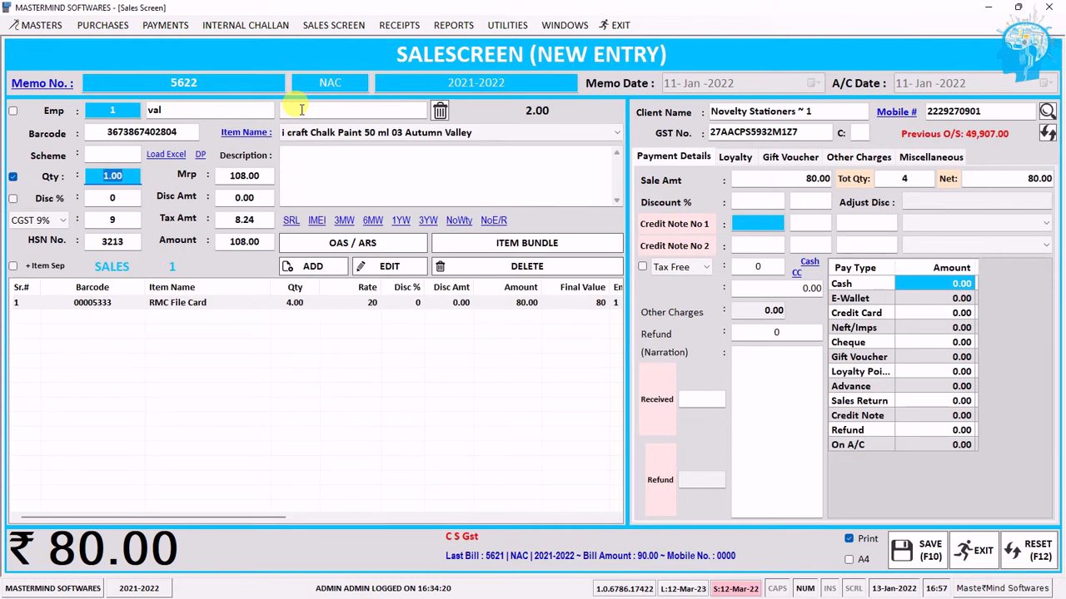
pyautogui.press('Return')
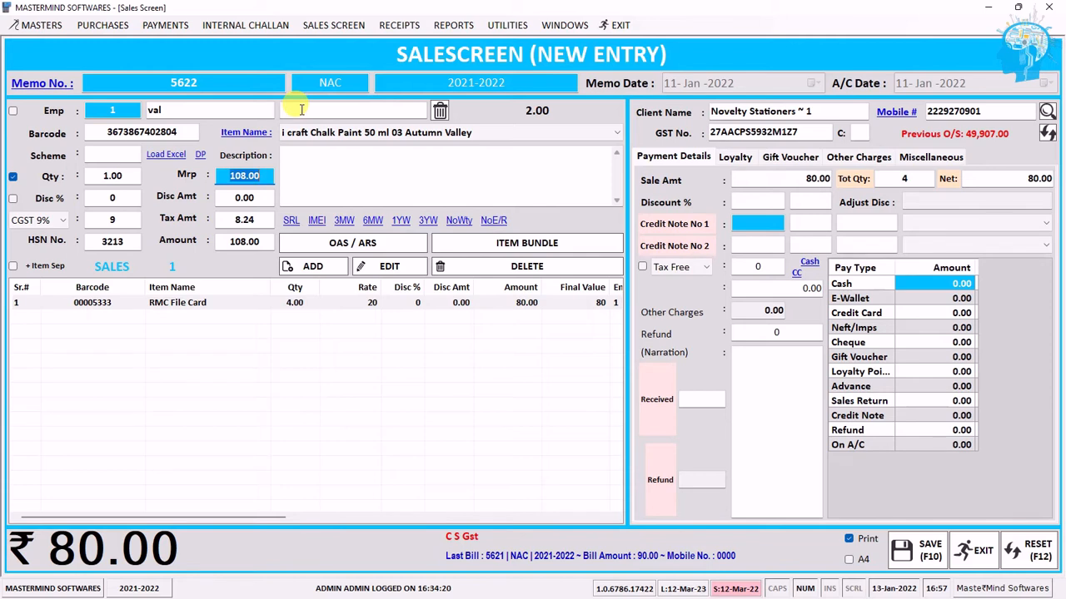
pyautogui.press('Return')
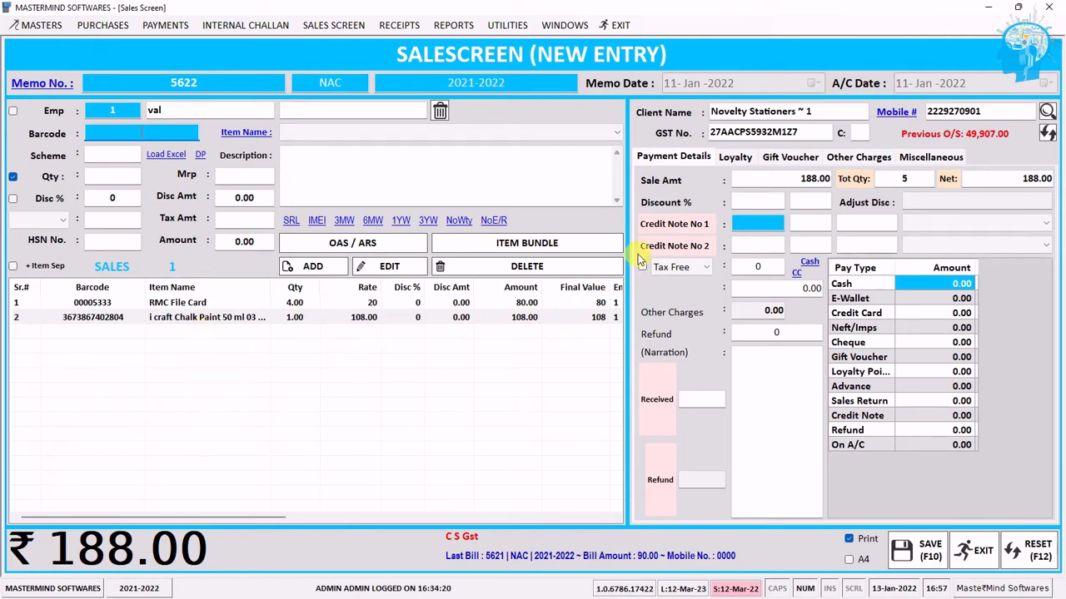
# - Reset the bill's client to the default CounterSale1 and go to the empty mobile number field
pyautogui.click(799, 111)
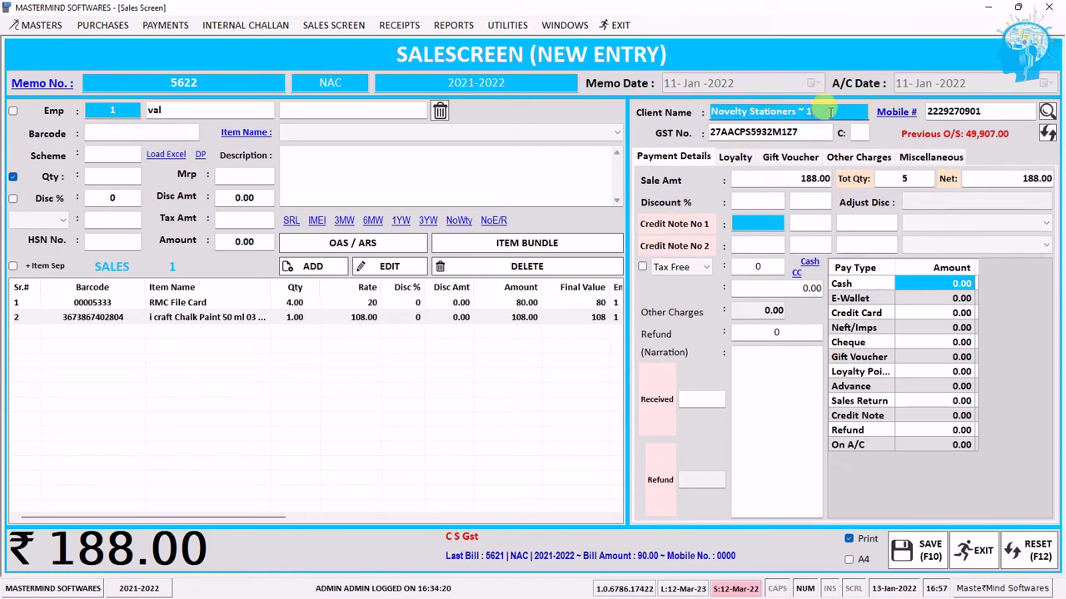
pyautogui.click(1047, 133)
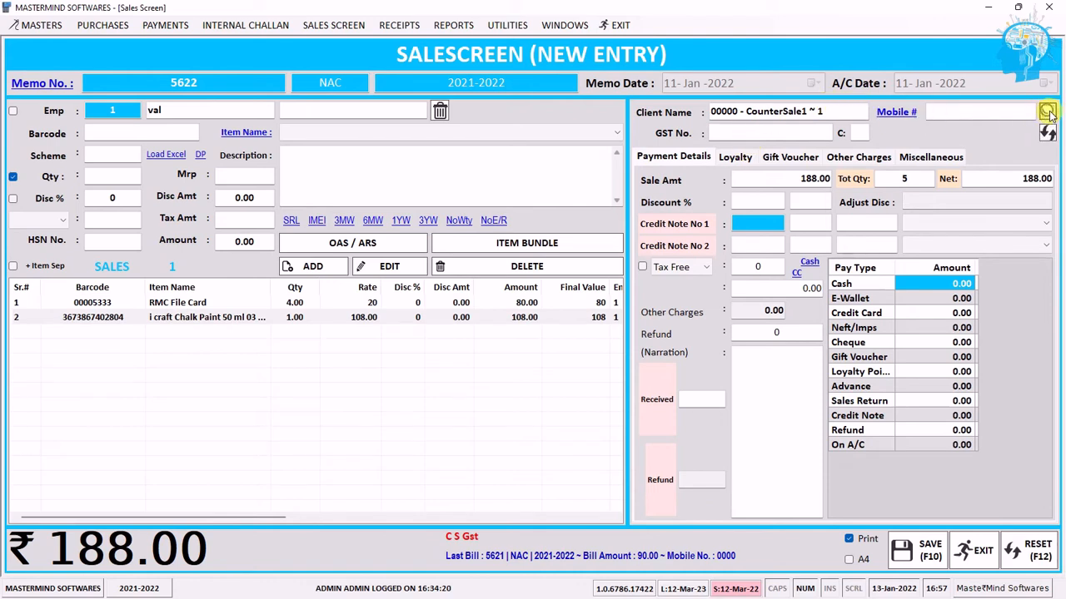
pyautogui.click(959, 111)
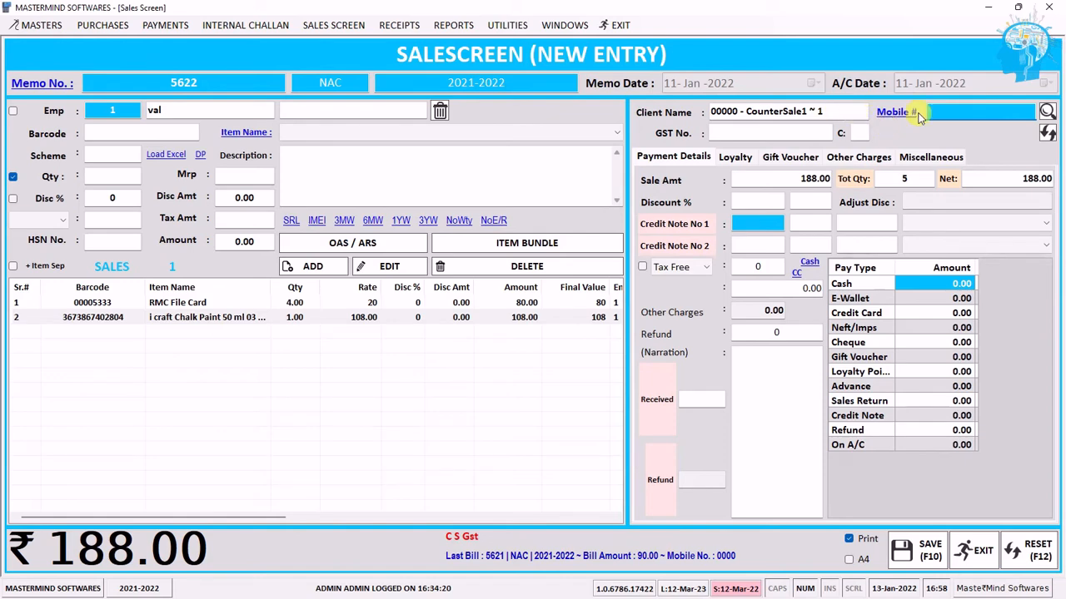
# - Search the regular customers for "novel" and load Novelty Stationers into the bill with the two added items
pyautogui.click(1045, 111)
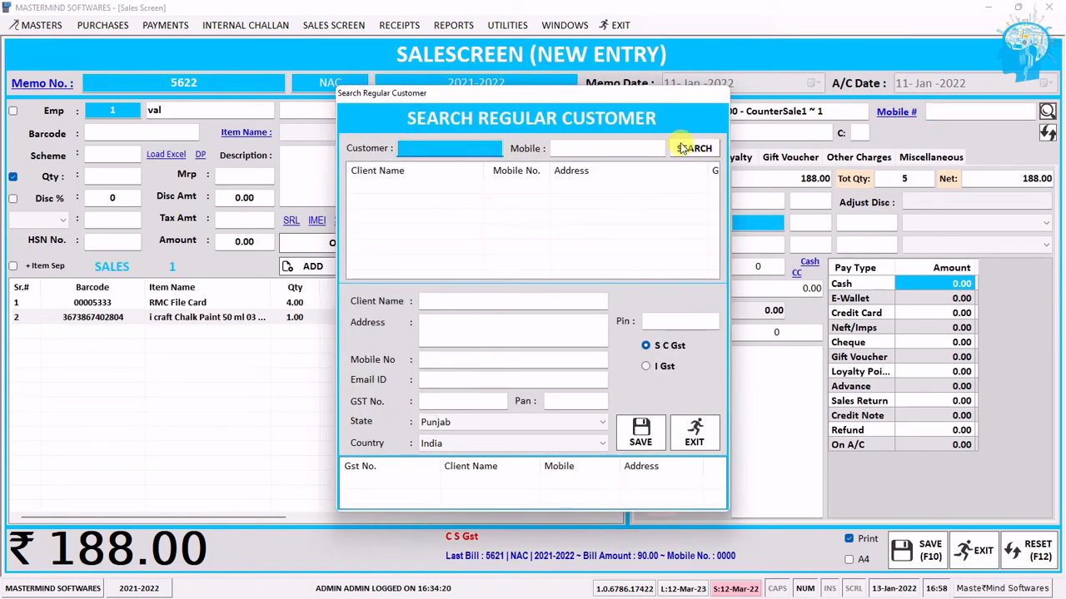
pyautogui.write('novel')
pyautogui.click(683, 147)
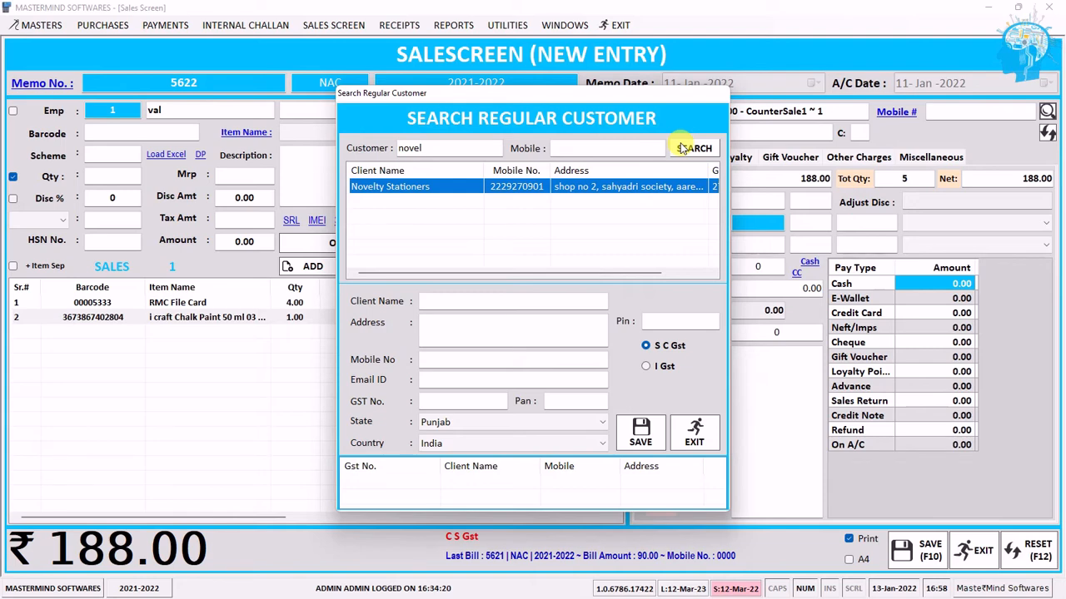
pyautogui.press('Return')
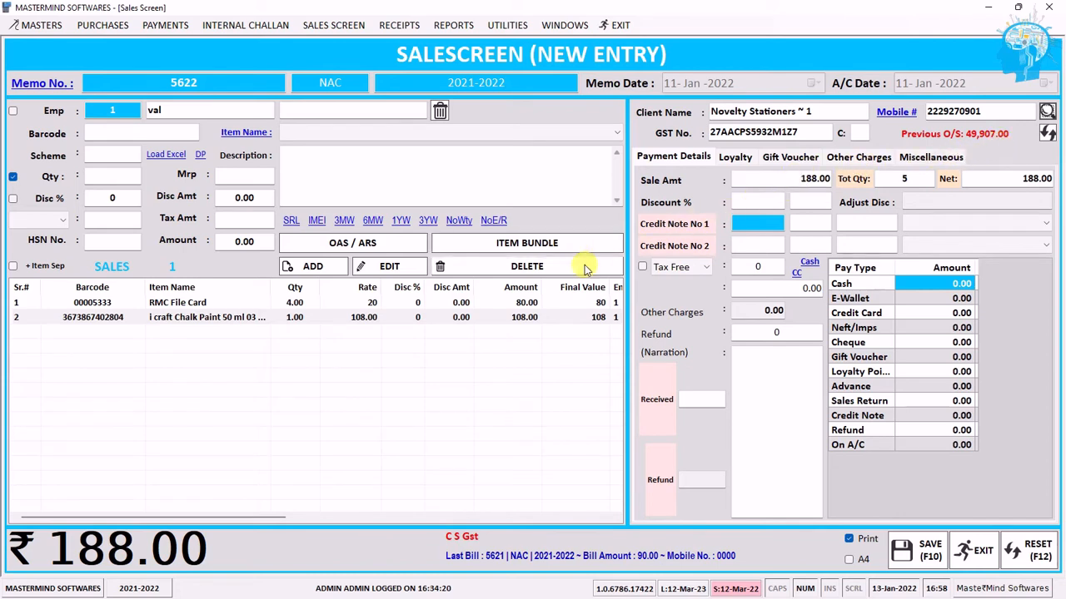
# - Check the bill's sale amount, total quantity and net amount in the payment details
pyautogui.click(793, 179)
pyautogui.click(901, 178)
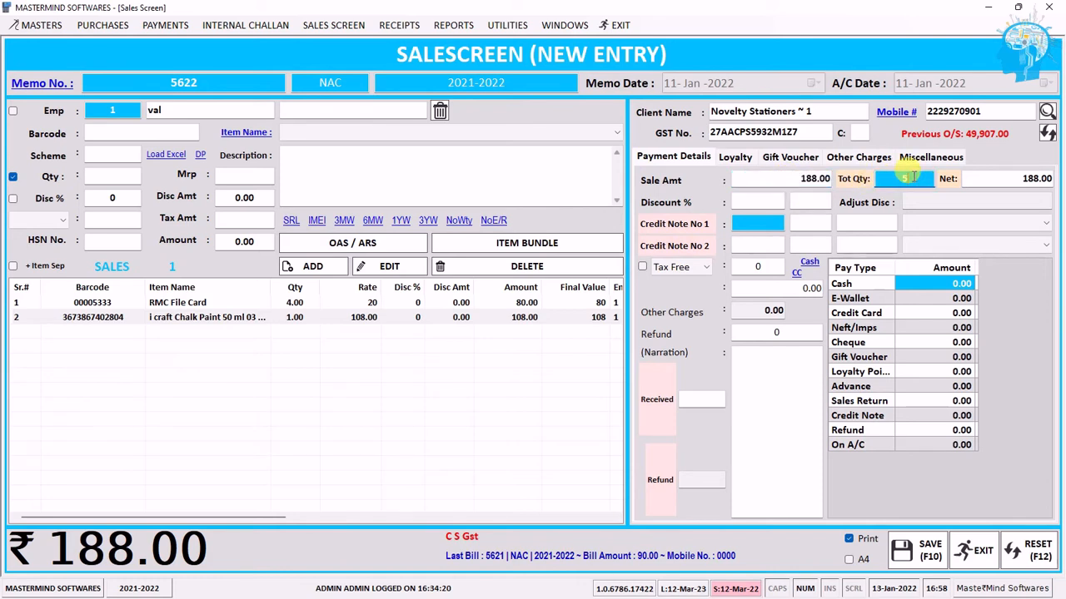
pyautogui.click(998, 179)
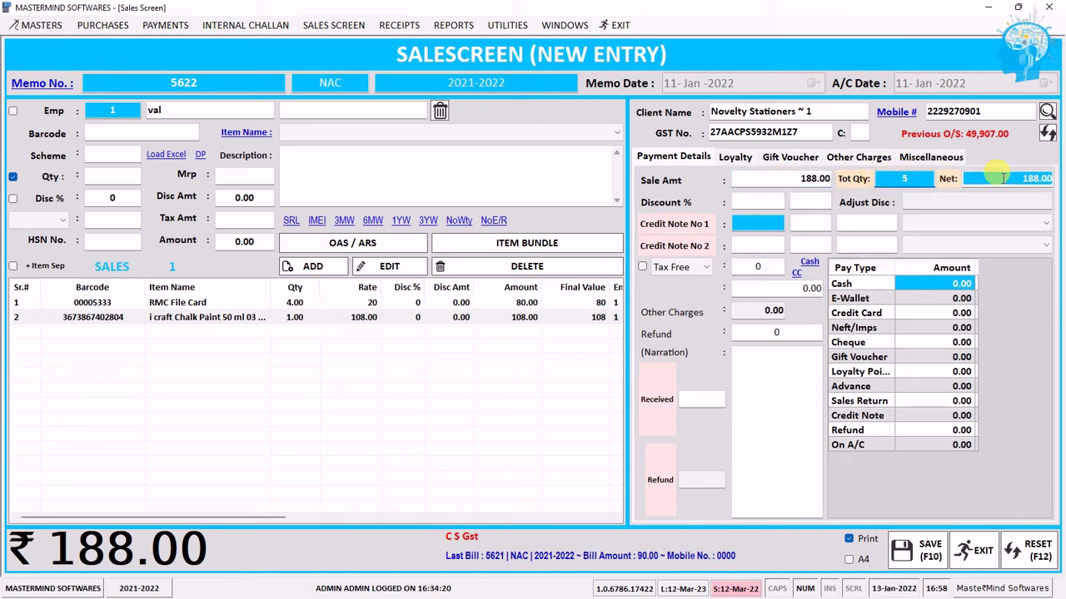
# - Try a bill discount of 5 percent, then replace it with 10 percent
pyautogui.click(763, 202)
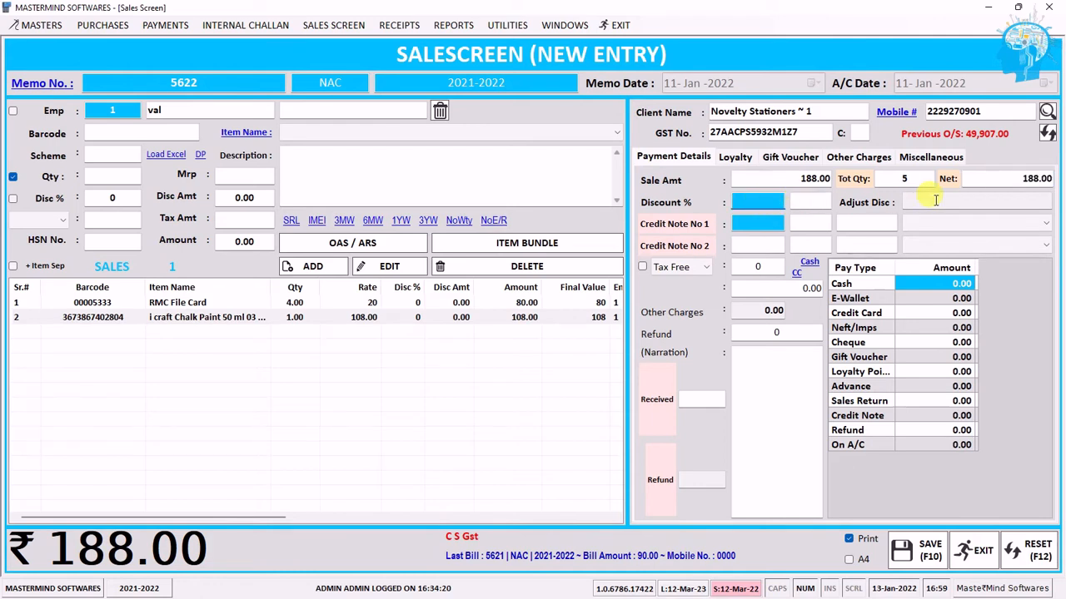
pyautogui.write('5')
pyautogui.press('Return')
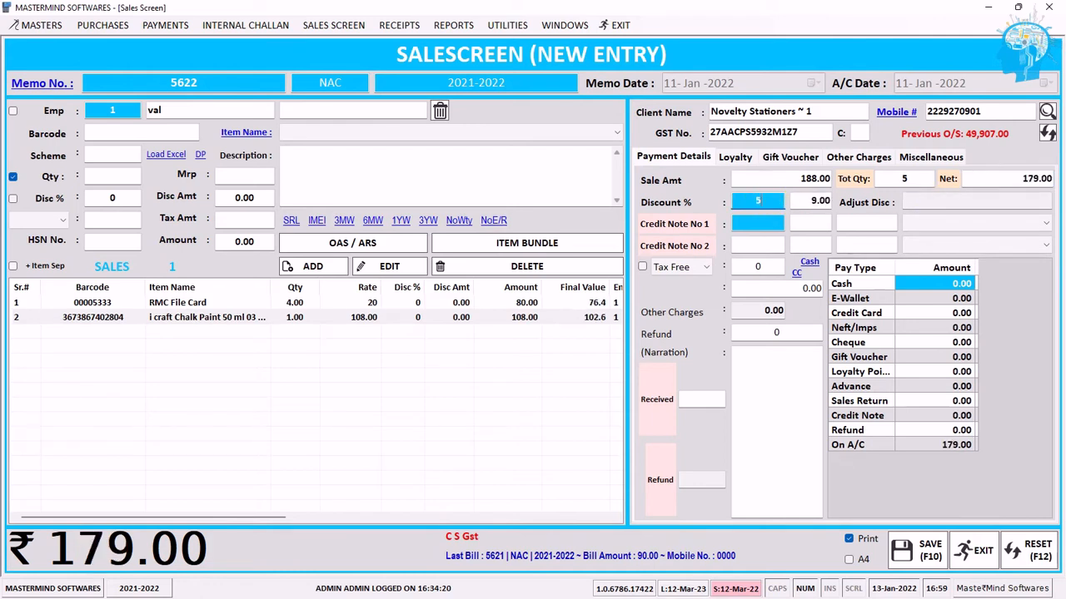
pyautogui.doubleClick(757, 201)
pyautogui.press('BackSpace')
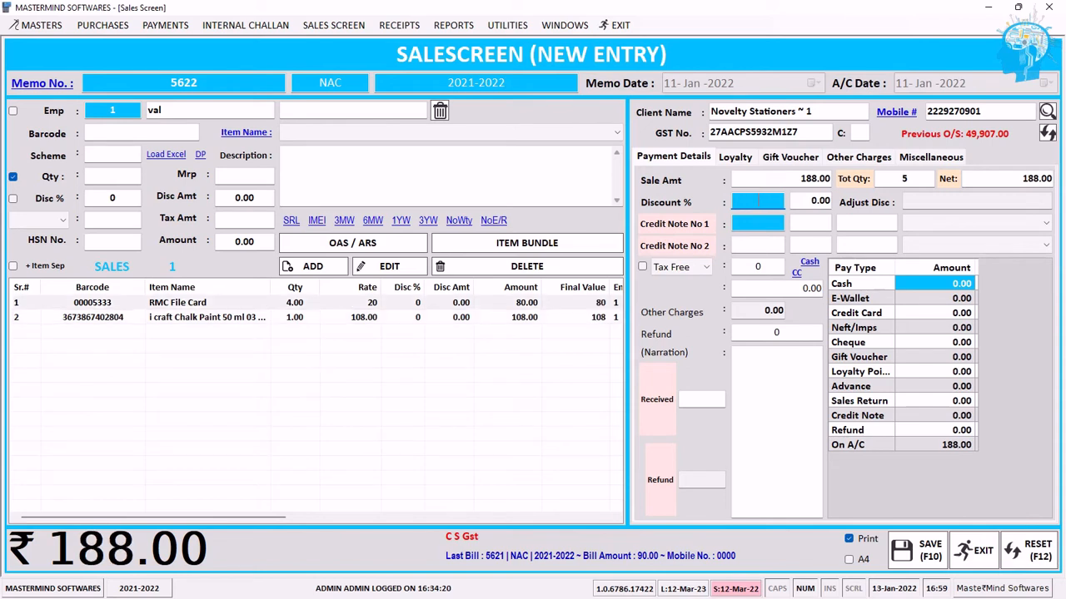
pyautogui.write('10')
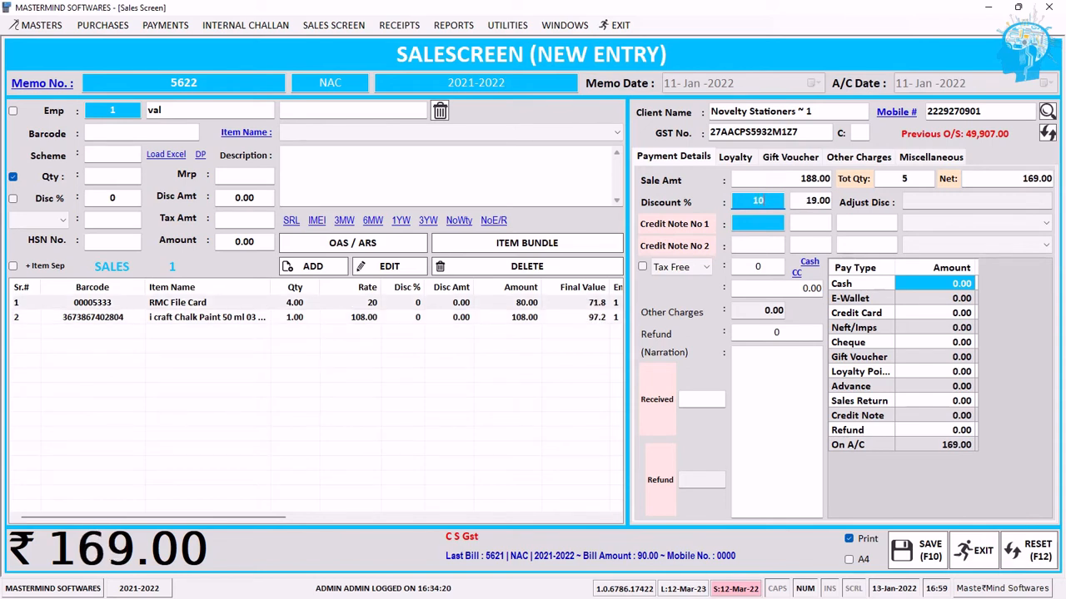
# - Set the bill's discount amount to 28 instead of using a percentage
pyautogui.press('Tab')
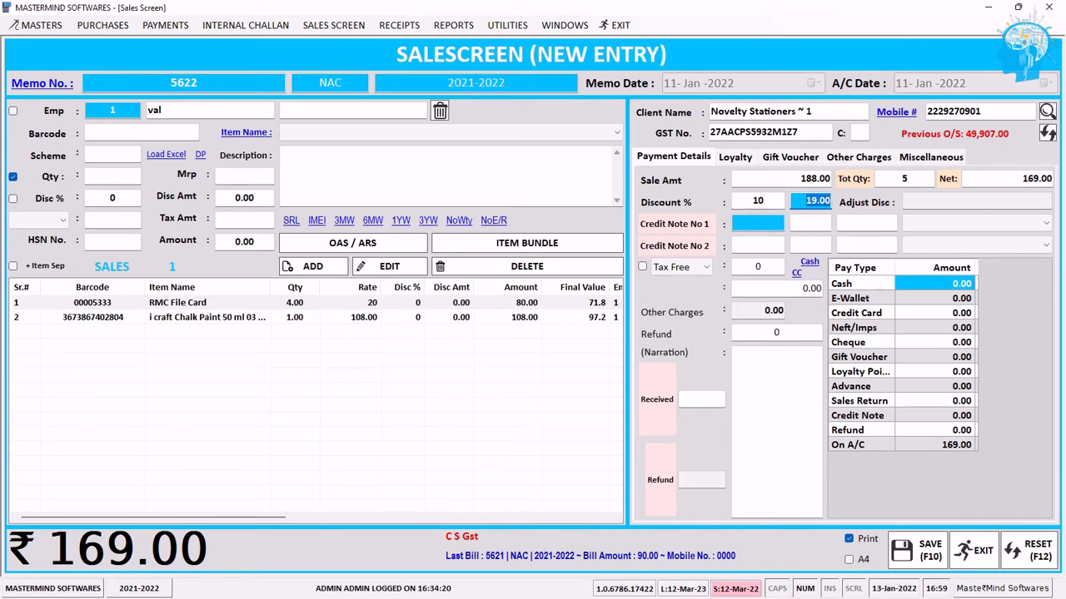
pyautogui.write('28')
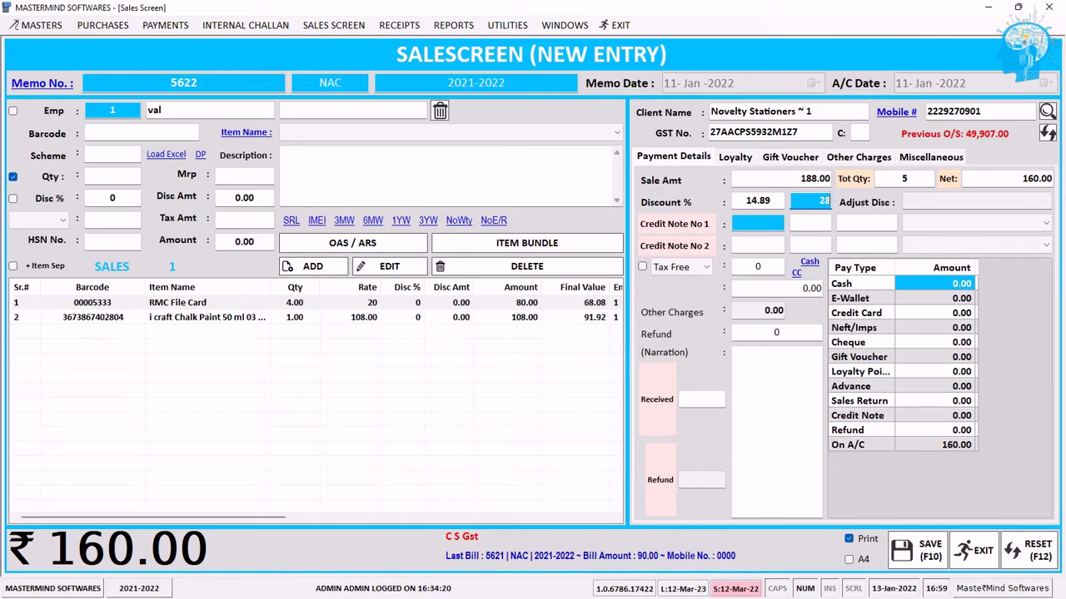
# - Load the customer's credit note dated 29/11/2021 as Credit Note No 1 and clear its amount
pyautogui.click(759, 224)
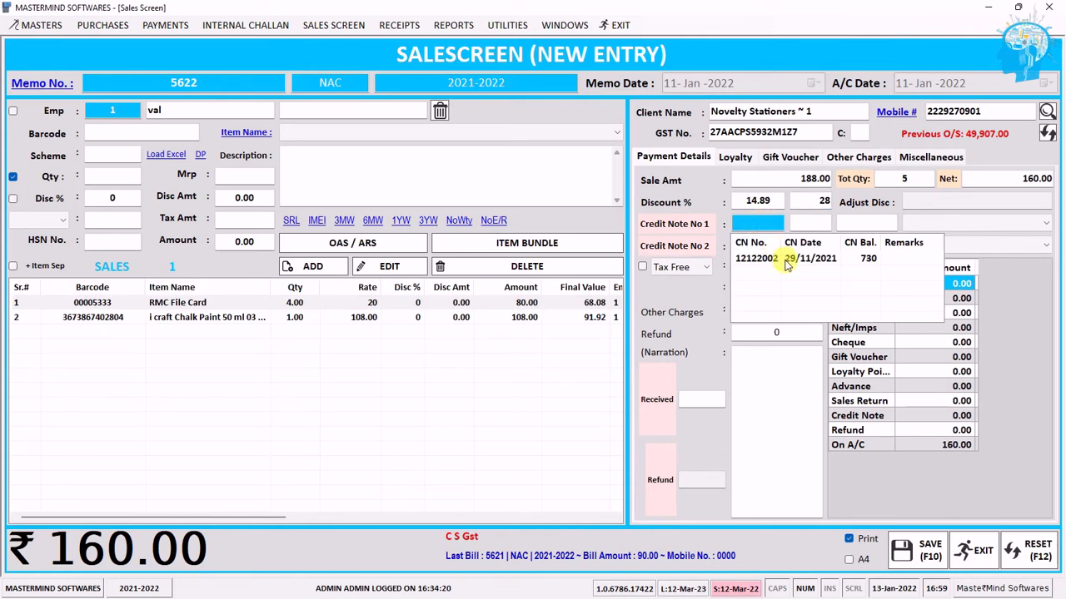
pyautogui.click(778, 265)
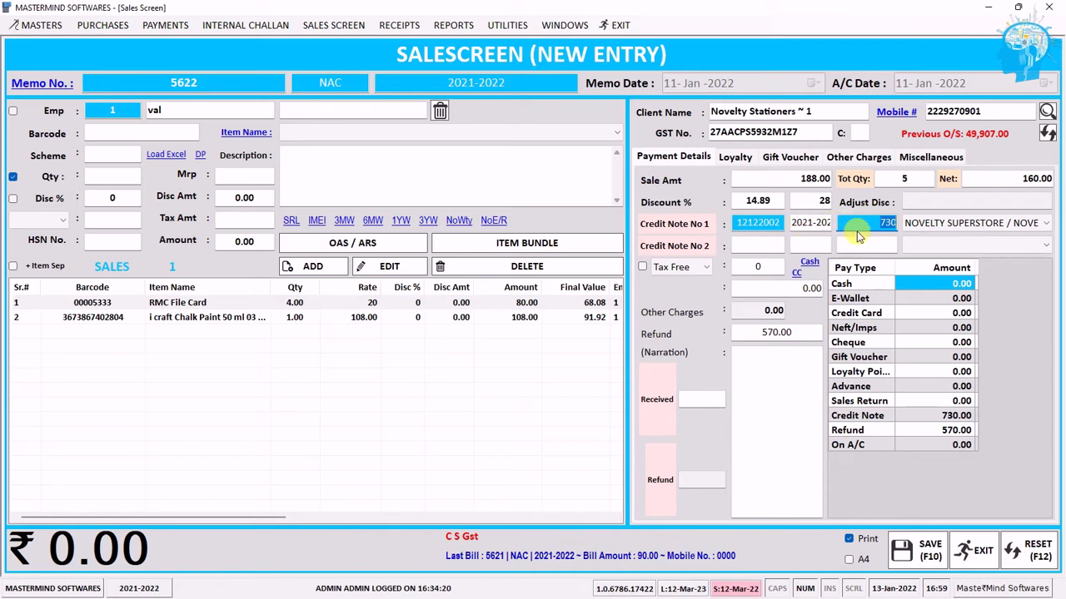
pyautogui.press('BackSpace')
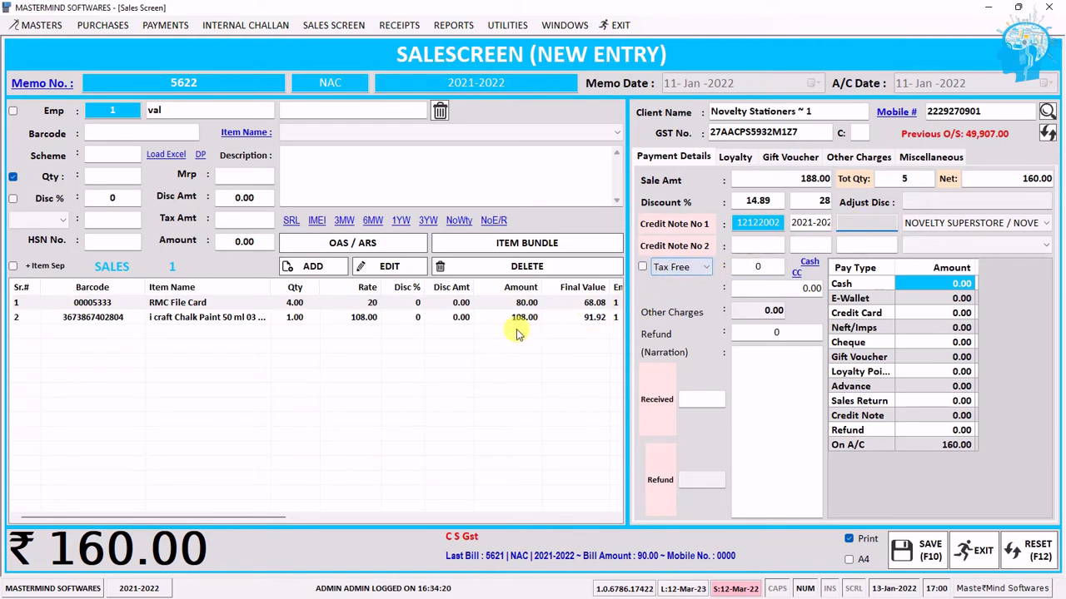
# - Examine the HSN, bill discount and GST columns of the two billed items
pyautogui.moveTo(253, 518); pyautogui.dragTo(413, 525)
pyautogui.moveTo(449, 516); pyautogui.dragTo(530, 505)
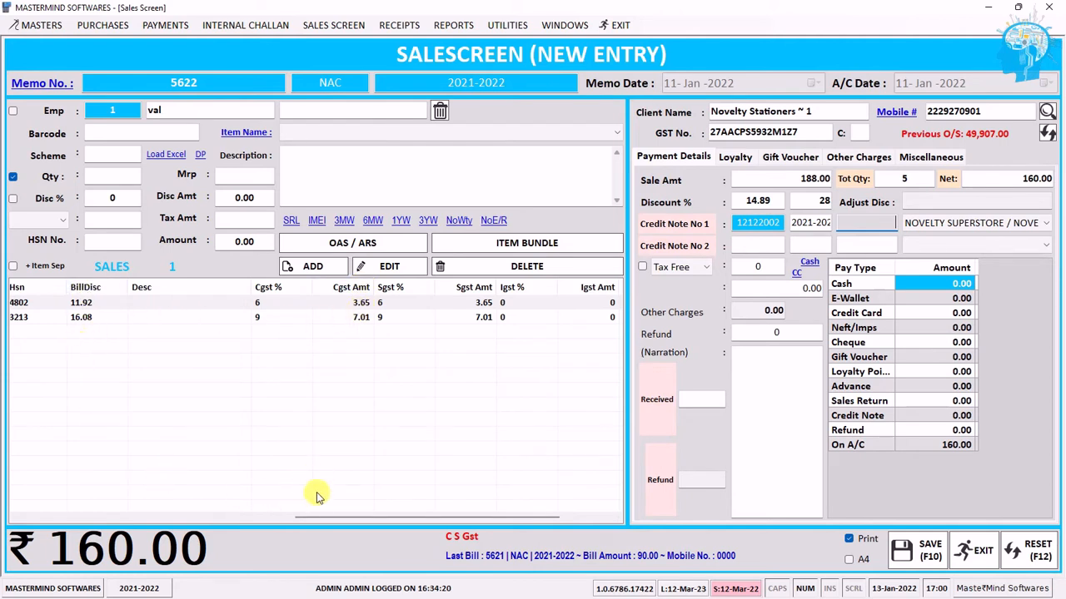
pyautogui.moveTo(309, 515); pyautogui.dragTo(33, 502)
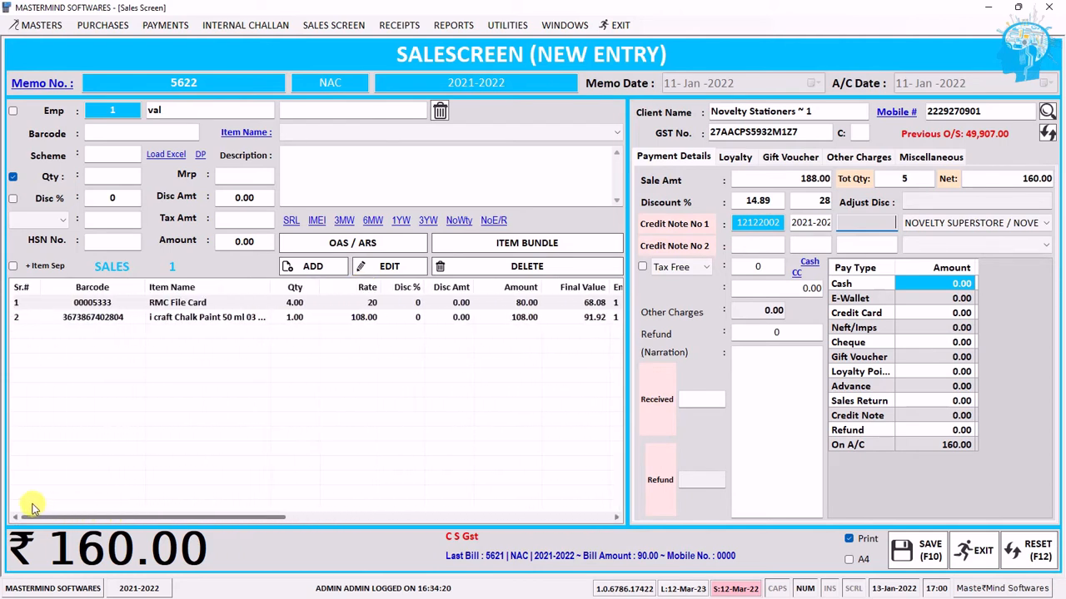
# - Try the Tax Free option on the bill, checking the net and tax amounts, and switch it off again
pyautogui.click(644, 272)
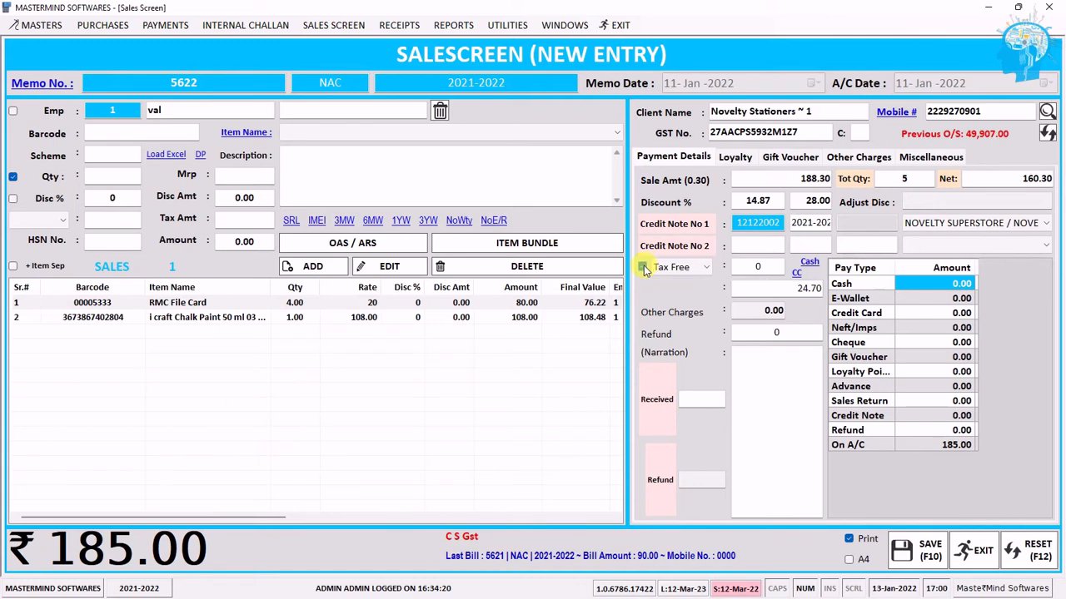
pyautogui.click(644, 267)
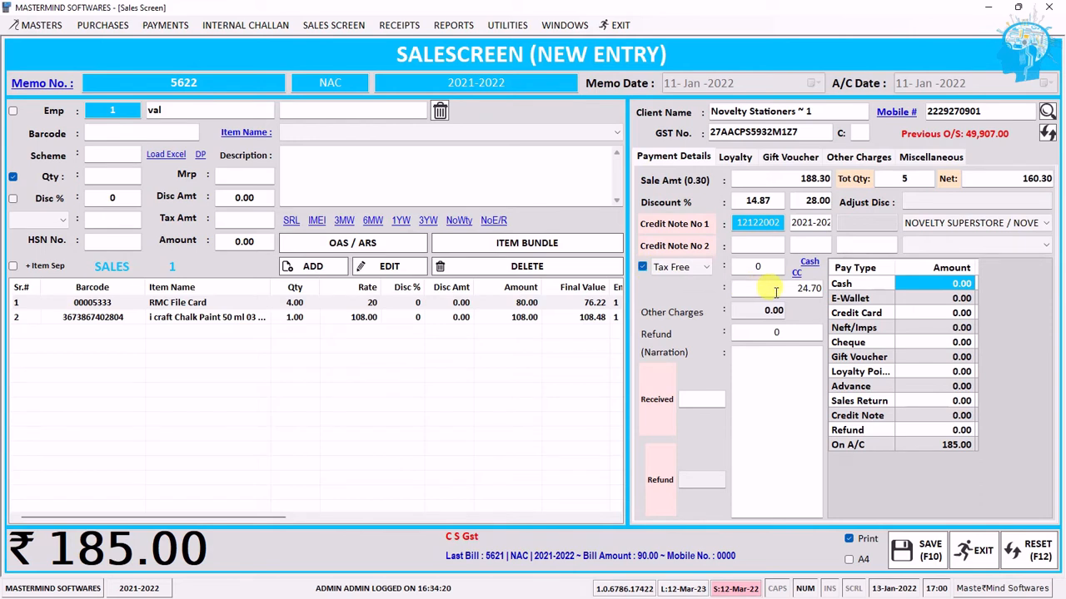
pyautogui.click(1032, 178)
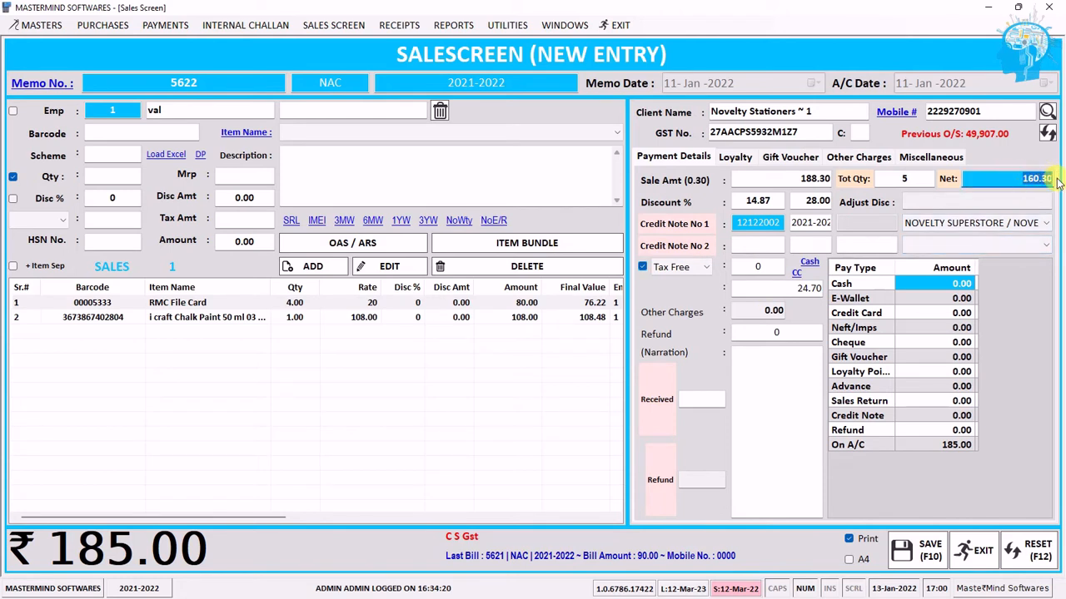
pyautogui.click(808, 287)
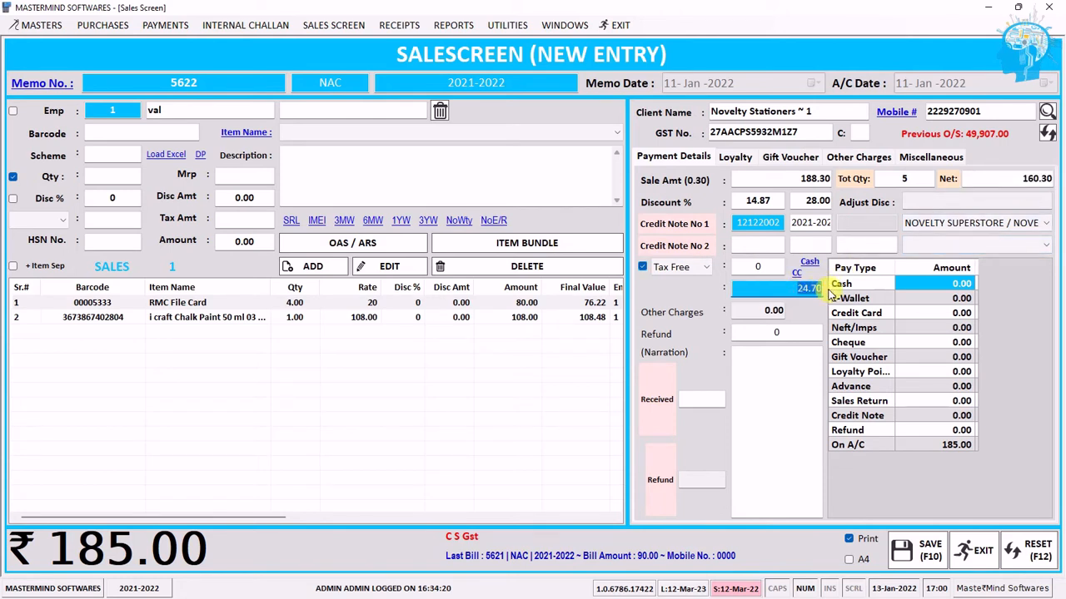
pyautogui.click(641, 267)
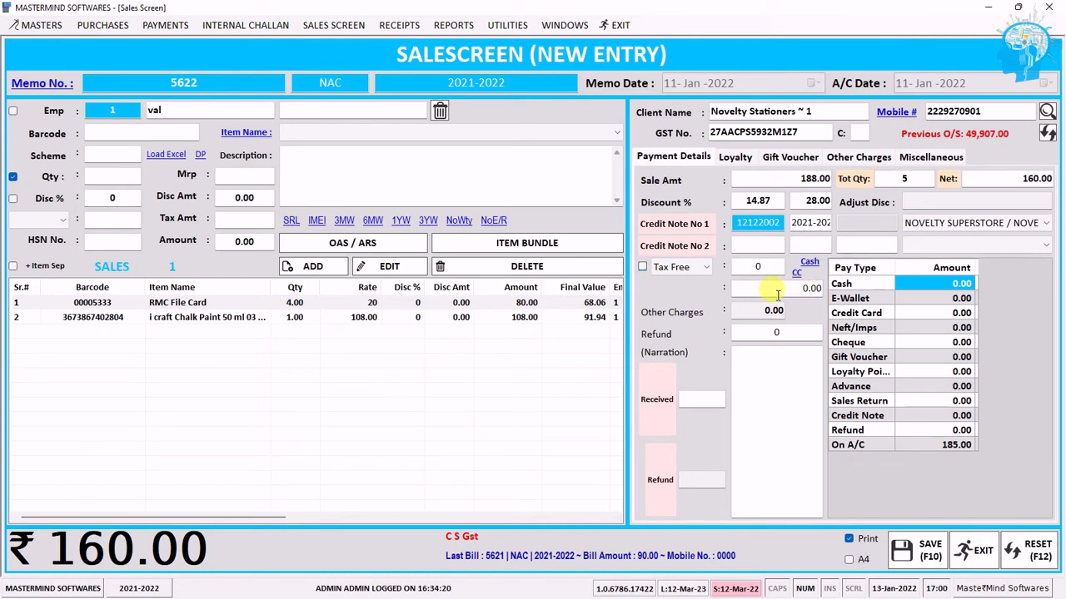
pyautogui.click(491, 304)
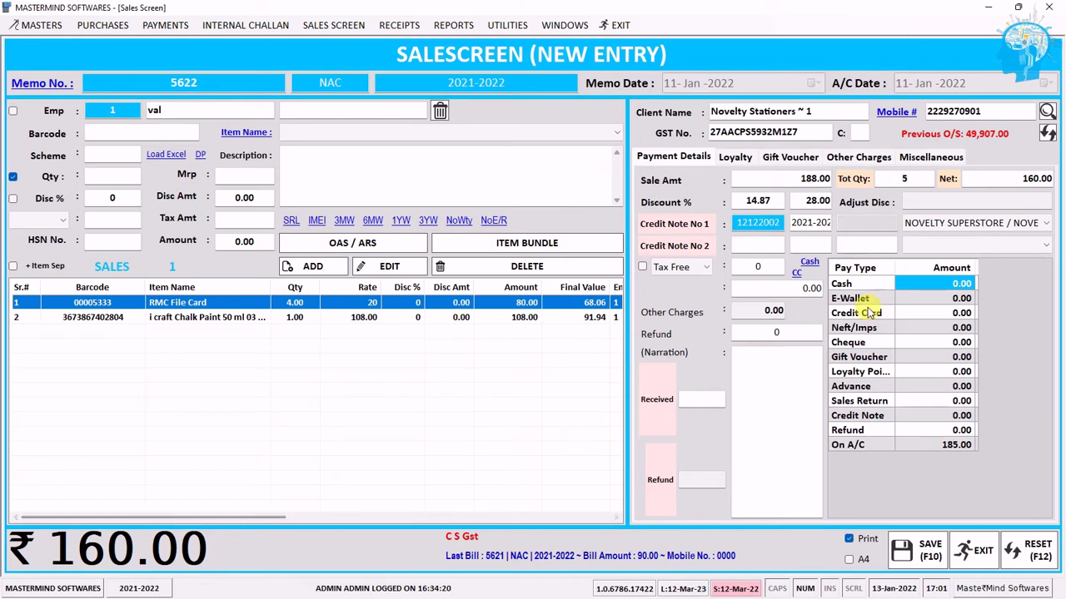
# - Review the amount entries for the cash, Neft/Imps and credit card pay types
pyautogui.click(940, 283)
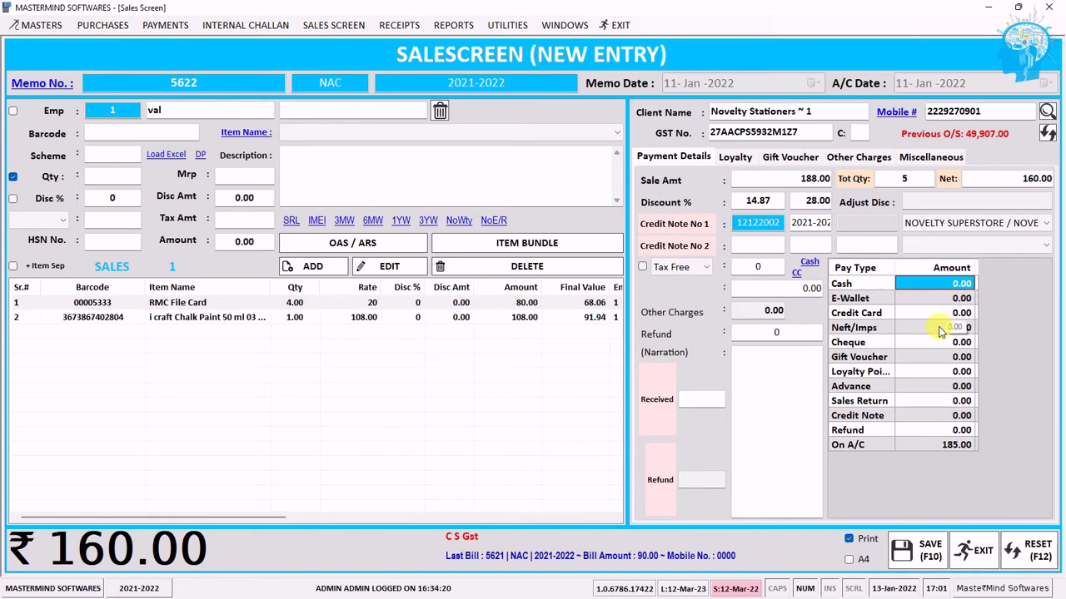
pyautogui.click(939, 329)
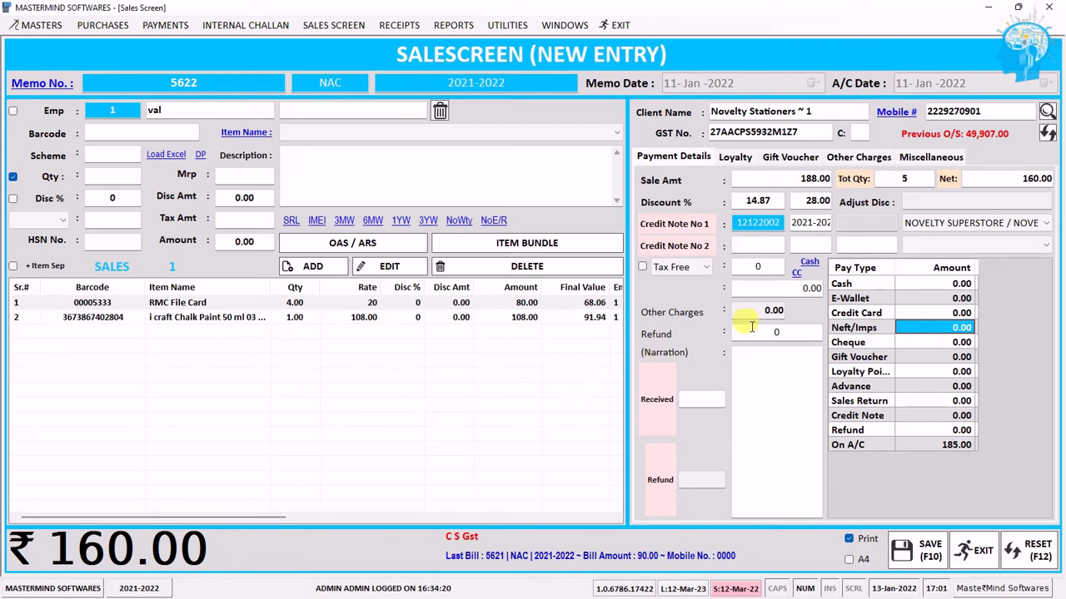
pyautogui.click(939, 313)
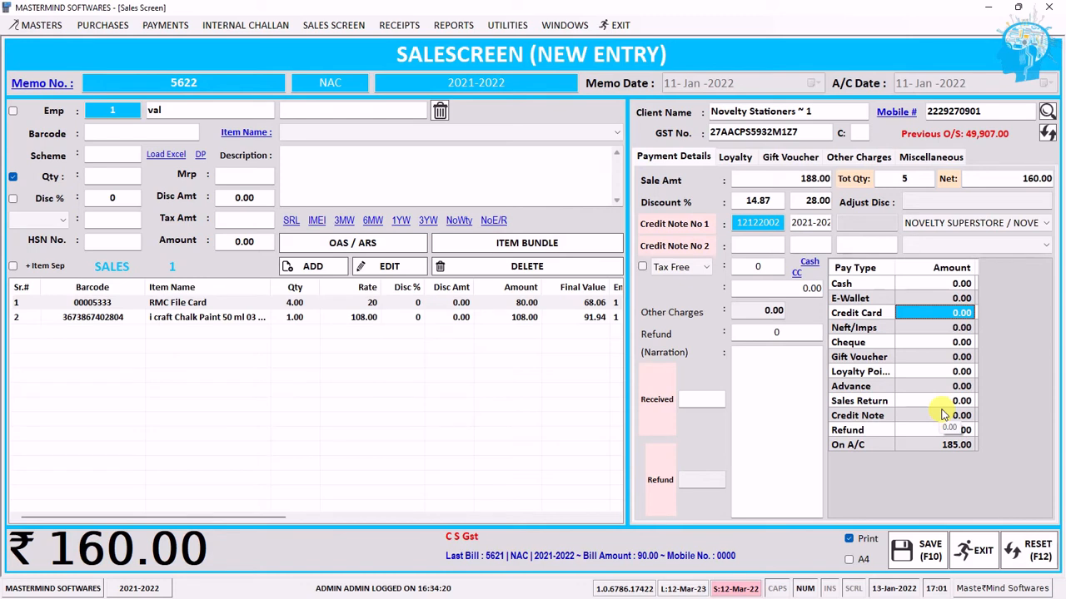
pyautogui.click(926, 285)
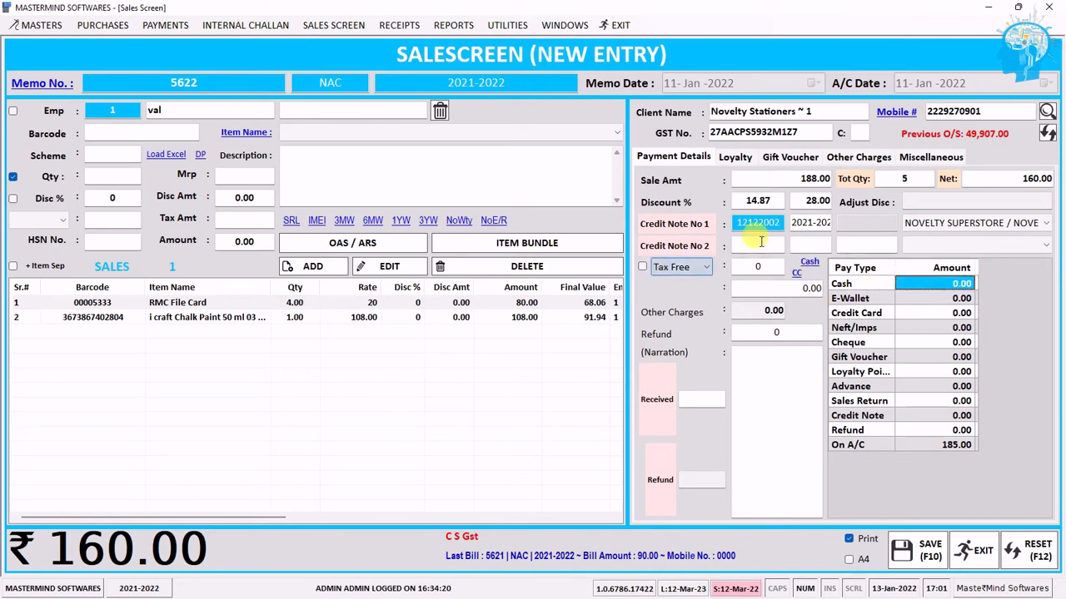
# - Recalculate the bill with its discount amount, enter 100 as the cash payment and allot the remaining 60 to credit card
pyautogui.click(811, 201)
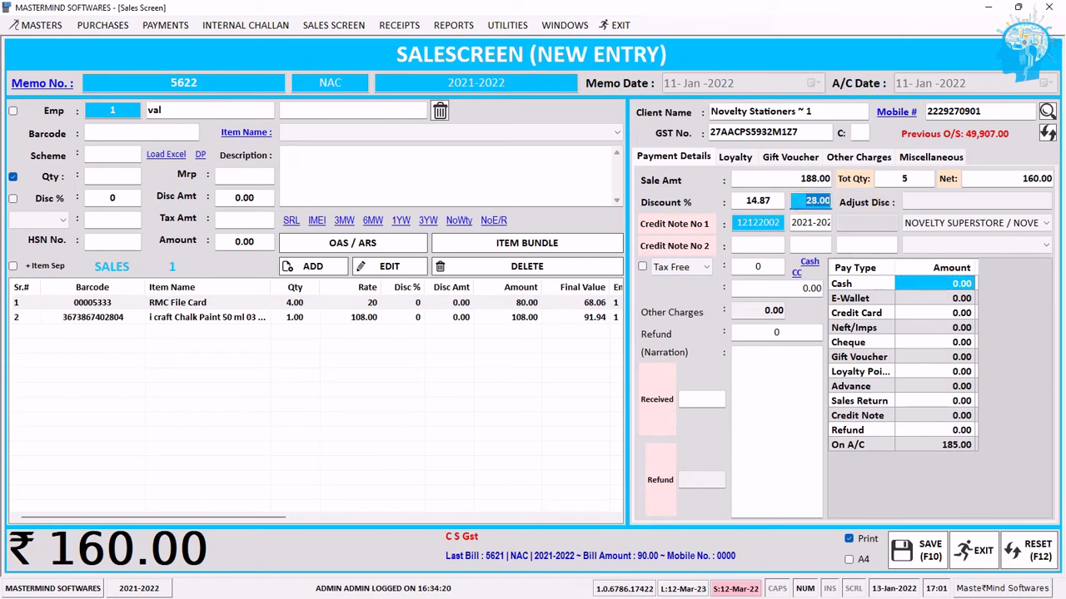
pyautogui.click(945, 283)
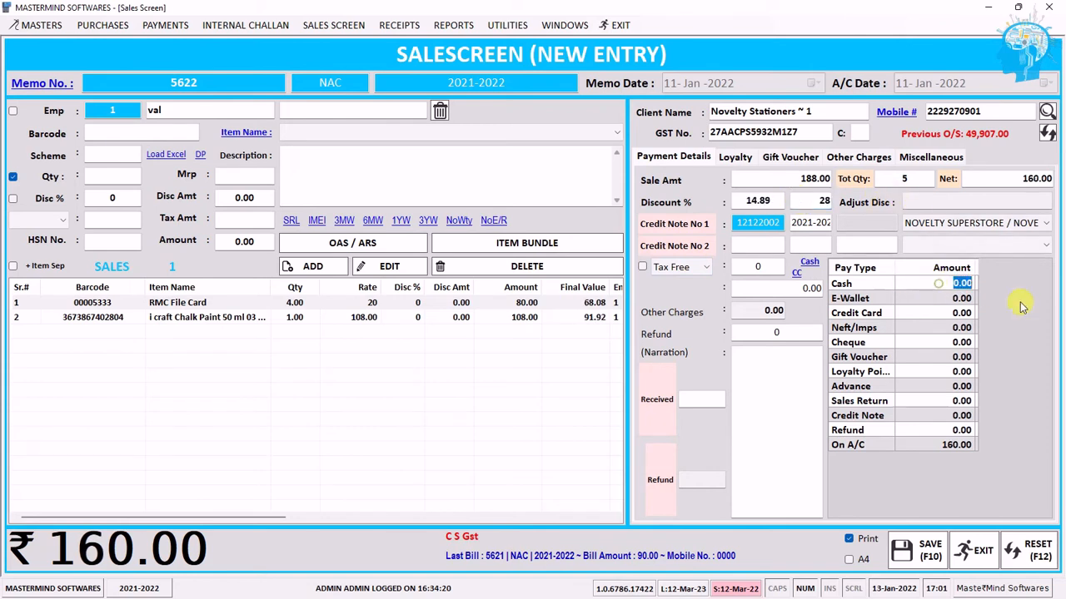
pyautogui.write('100')
pyautogui.press('Return')
pyautogui.press('Return')
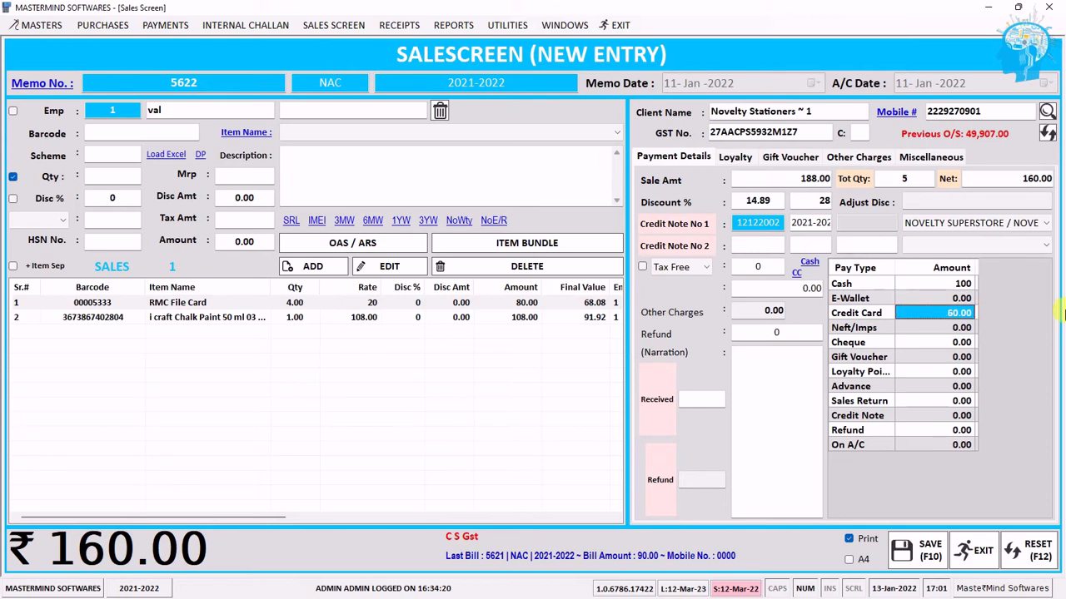
# - Clear the balance allotted to credit card and enter it manually as 60
pyautogui.press('Return')
pyautogui.press('Return')
pyautogui.press('Return')
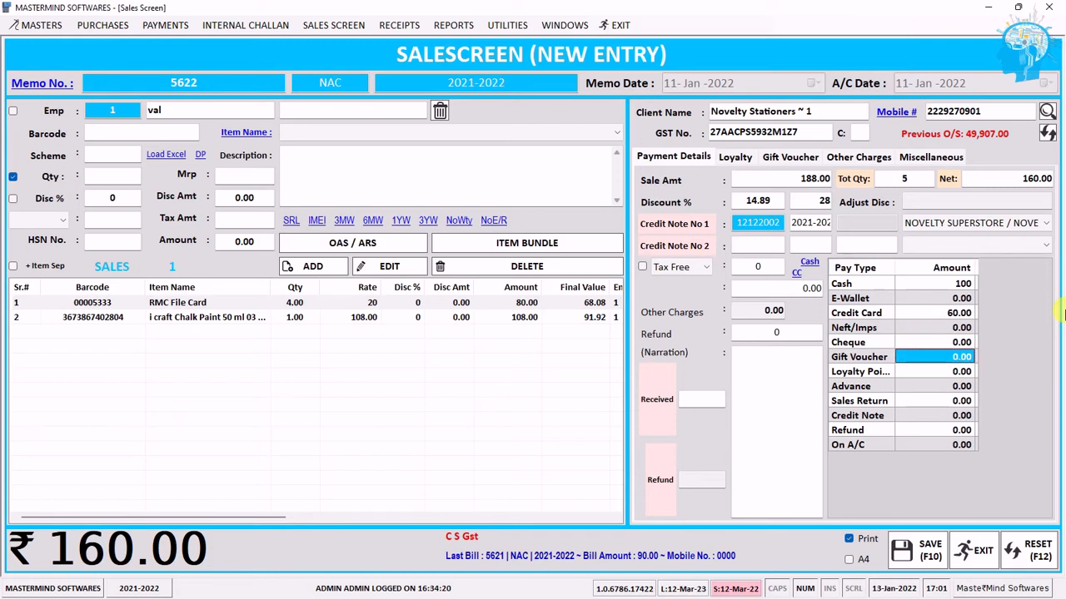
pyautogui.press('Up')
pyautogui.press('Up')
pyautogui.press('Up')
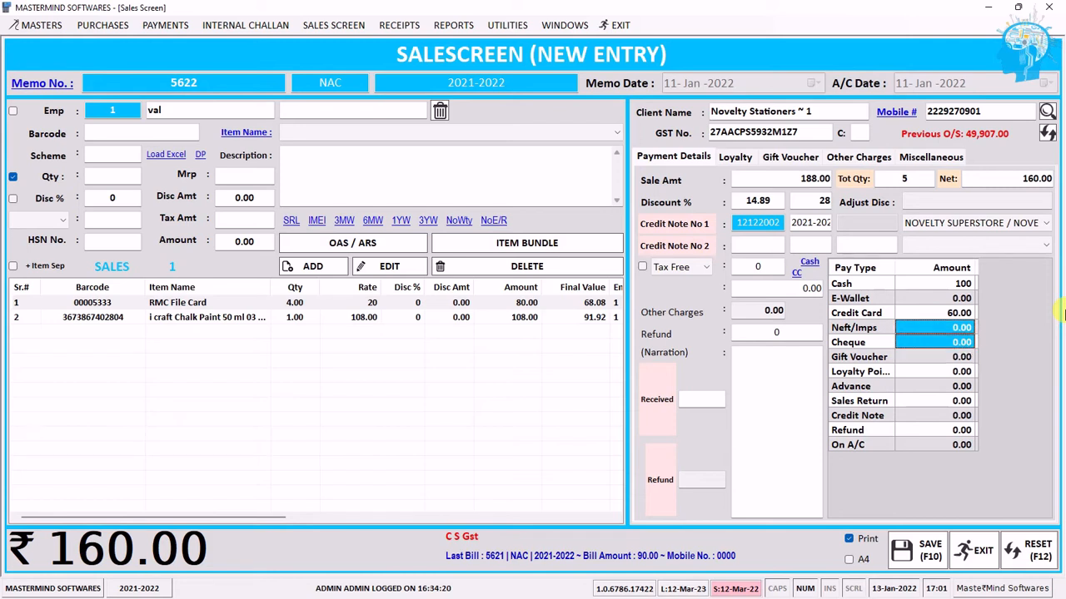
pyautogui.press('BackSpace')
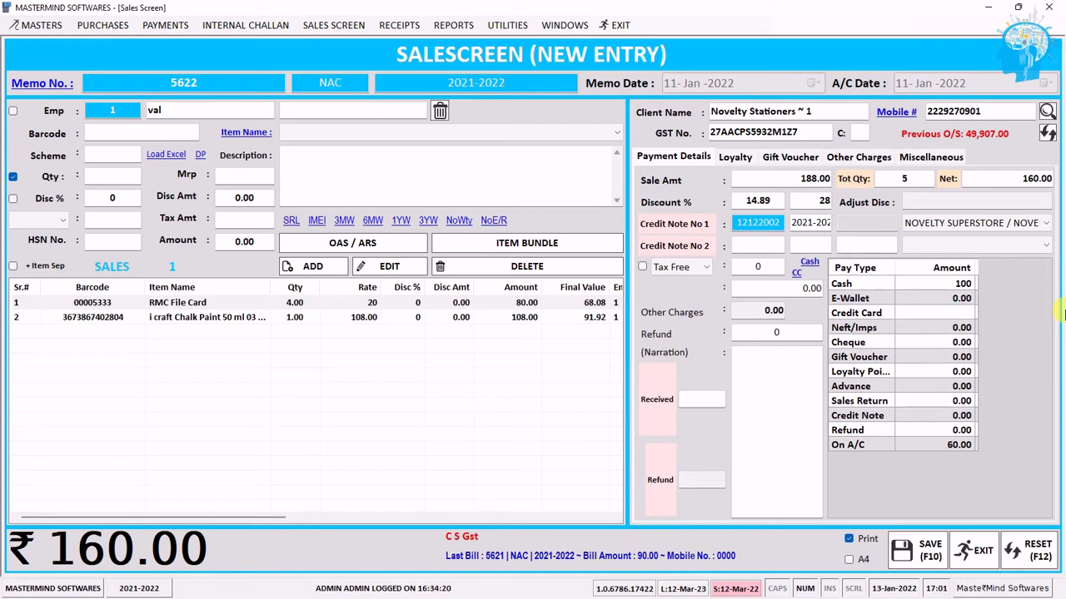
pyautogui.press('Return')
pyautogui.press('Up')
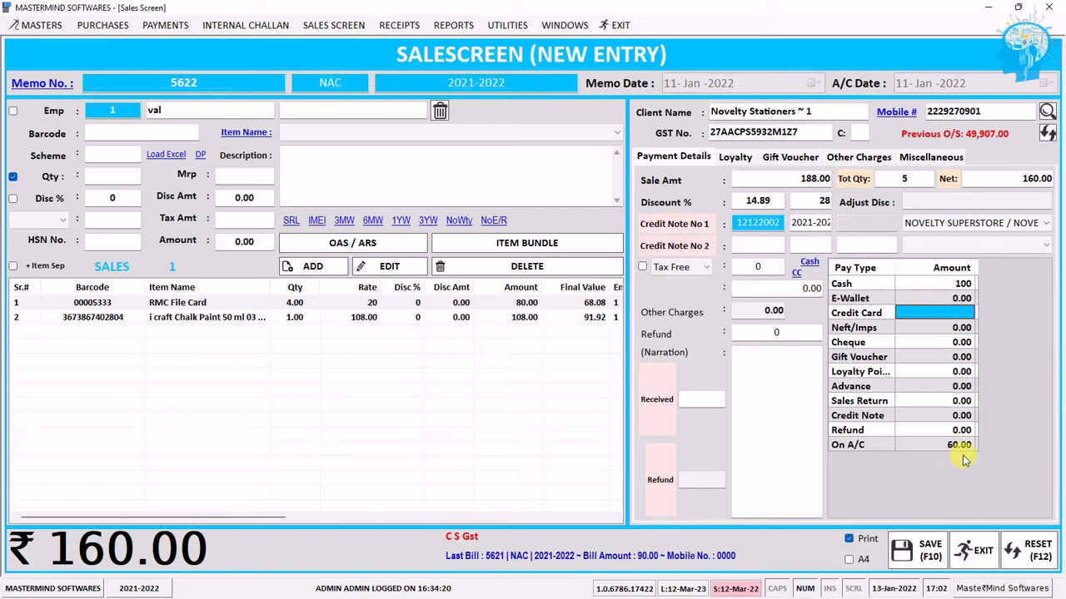
pyautogui.write('60')
pyautogui.press('Return')
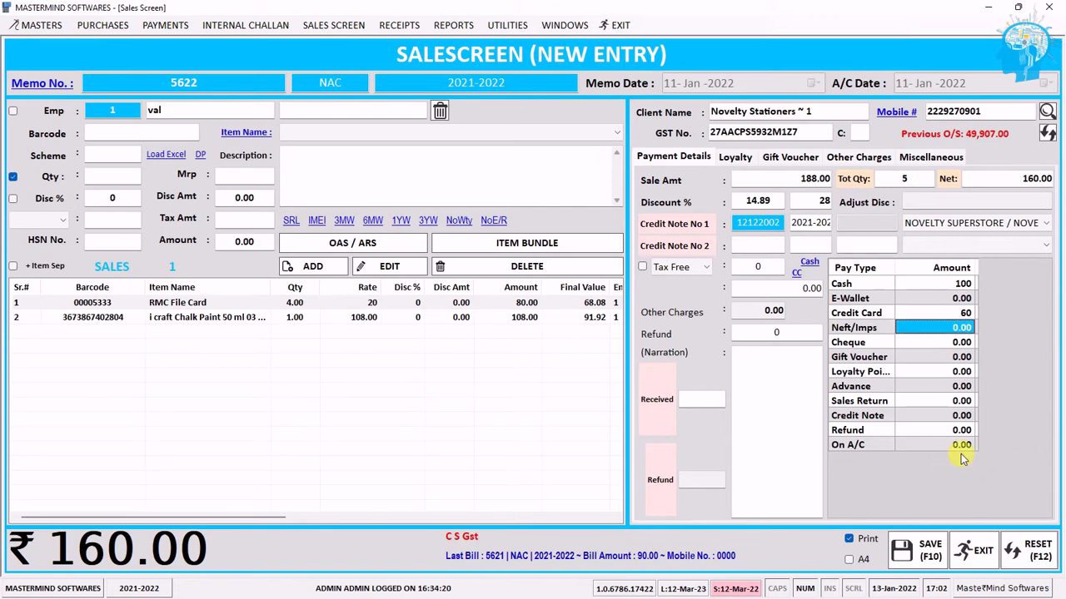
# - Empty the credit card amount once more and set the credit card payment to 60
pyautogui.press('Up')
pyautogui.press('BackSpace')
pyautogui.press('Return')
pyautogui.press('Up')
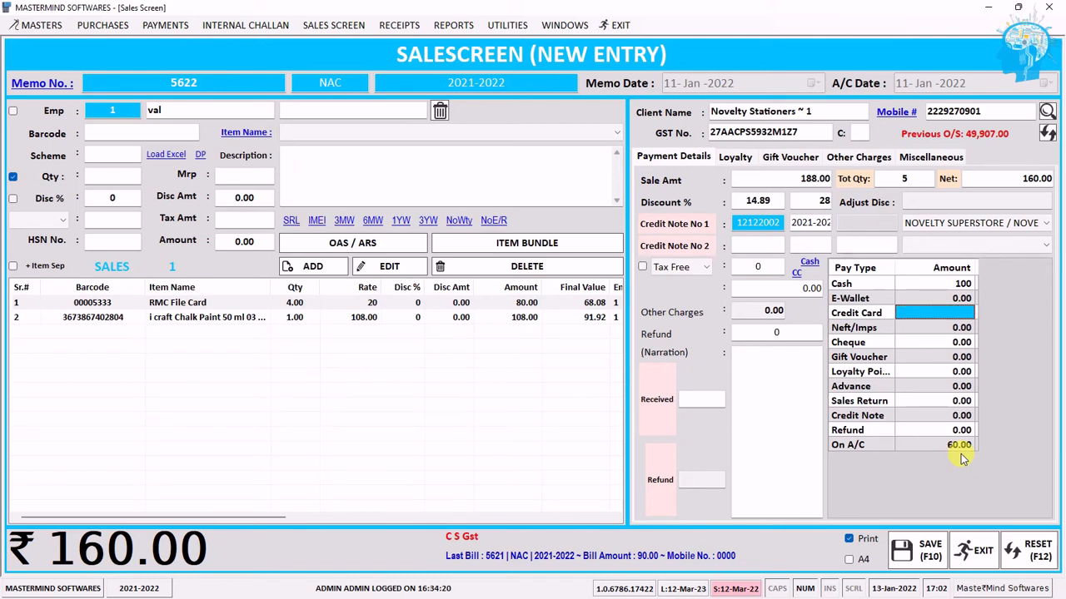
pyautogui.write('60')
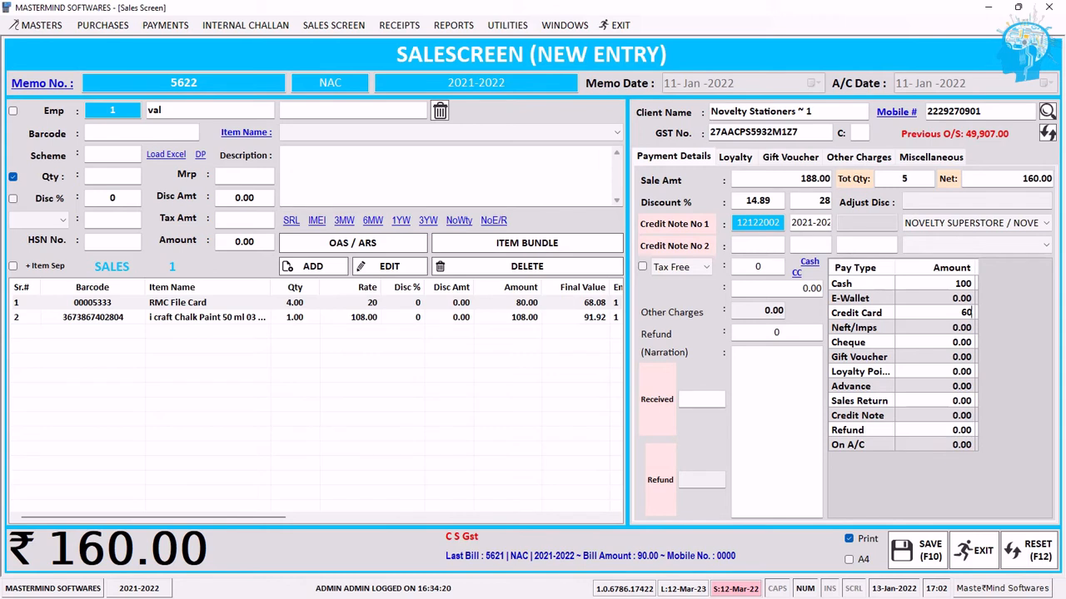
pyautogui.press('Return')
pyautogui.press('Up')
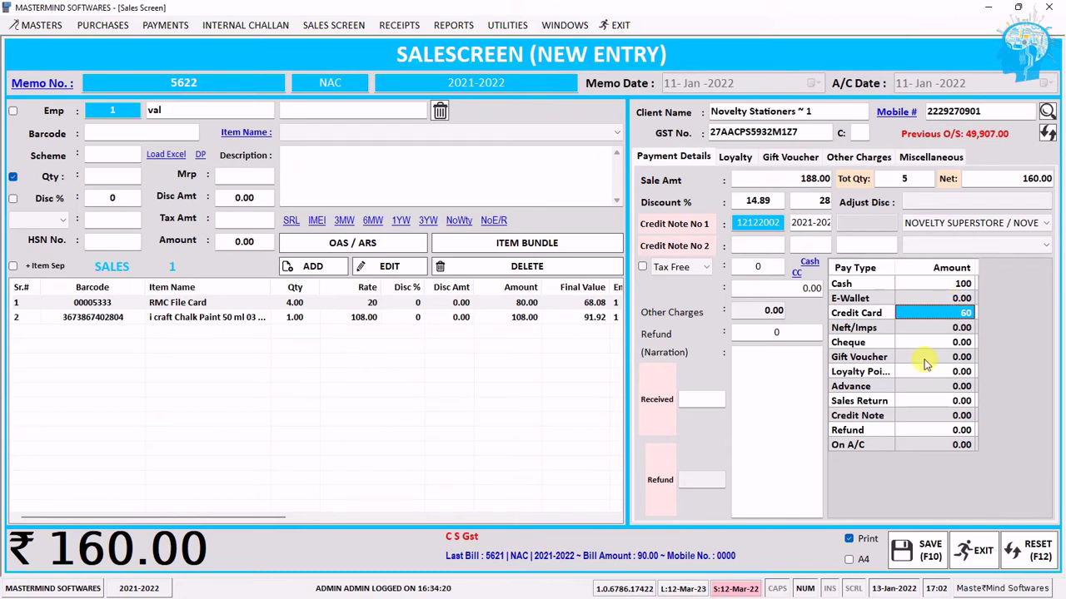
# - Turn off printing for the bill and enter 200 as the received amount
pyautogui.click(866, 538)
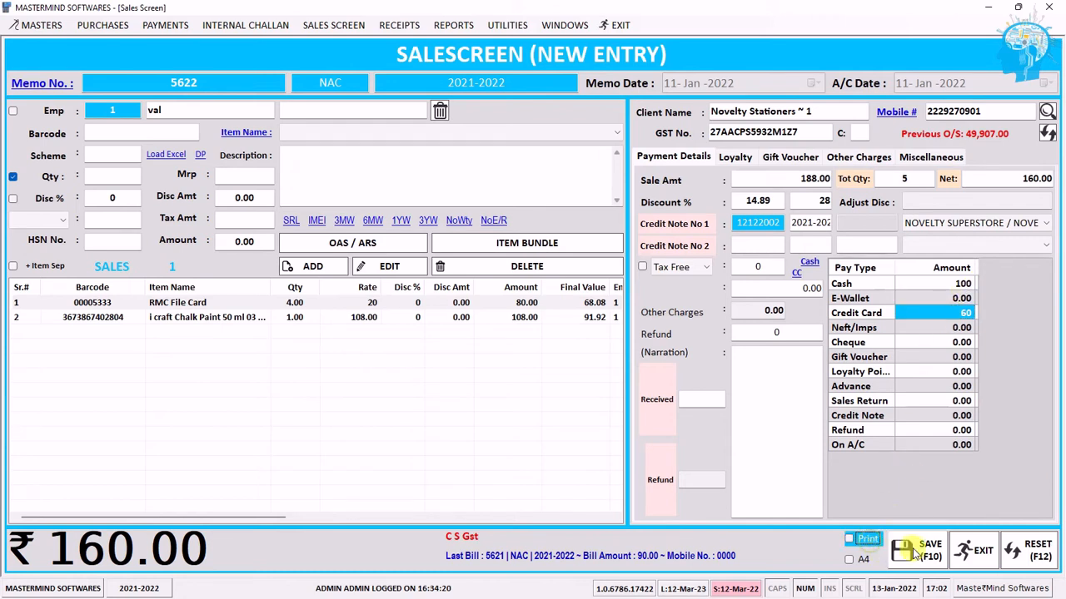
pyautogui.click(700, 405)
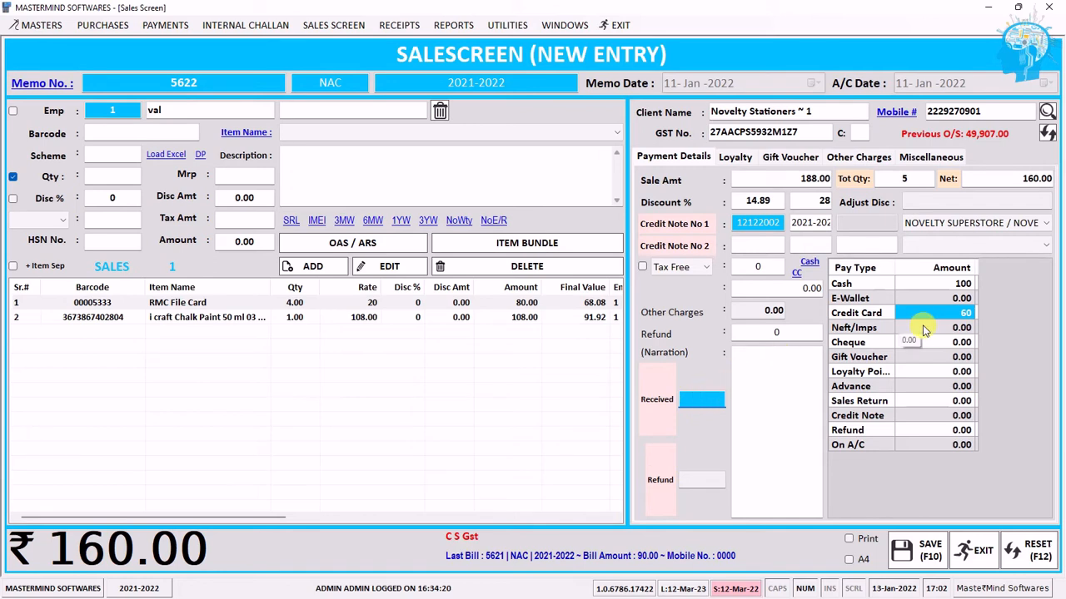
pyautogui.write('200')
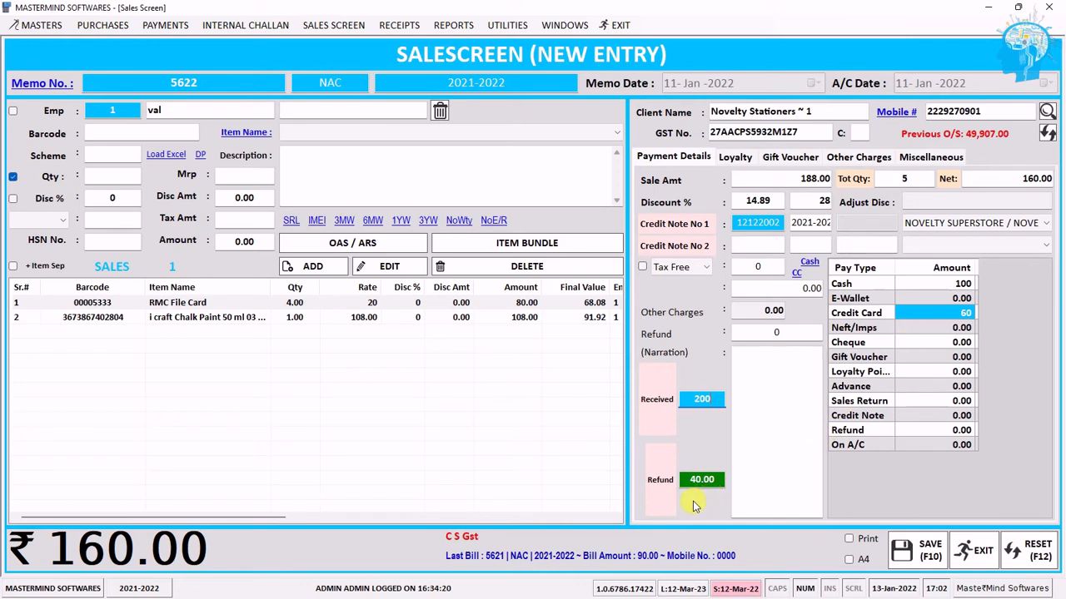
# - Try 500 as the received amount in place of 200 and empty the field again
pyautogui.press('BackSpace')
pyautogui.press('BackSpace')
pyautogui.press('BackSpace')
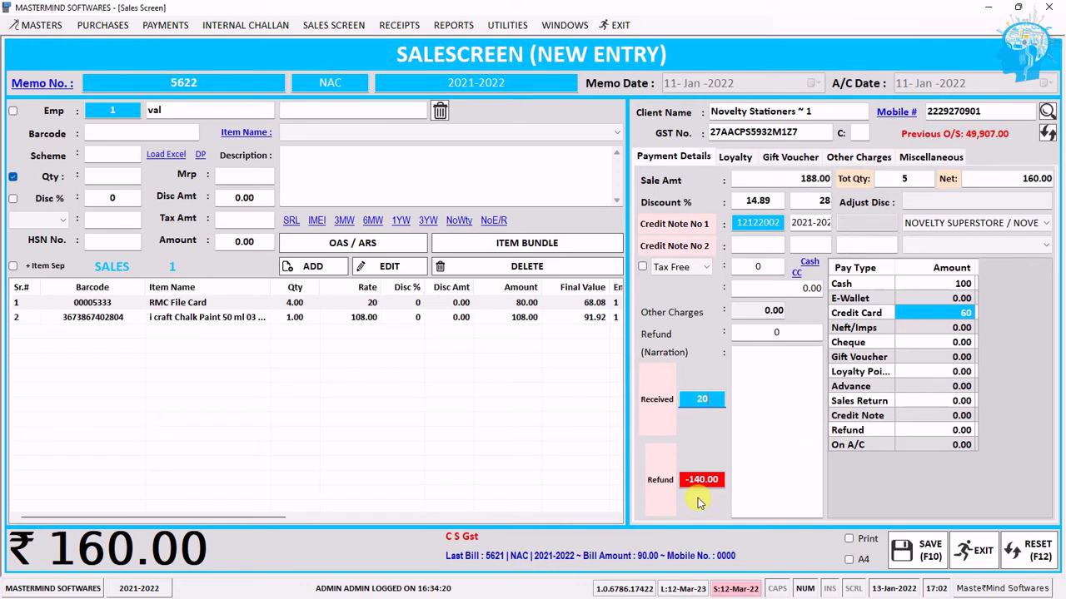
pyautogui.write('500')
pyautogui.press('BackSpace')
pyautogui.press('BackSpace')
pyautogui.press('BackSpace')
# - Set the received amount to 200 and save the bill
pyautogui.write('200')
pyautogui.click(913, 551)
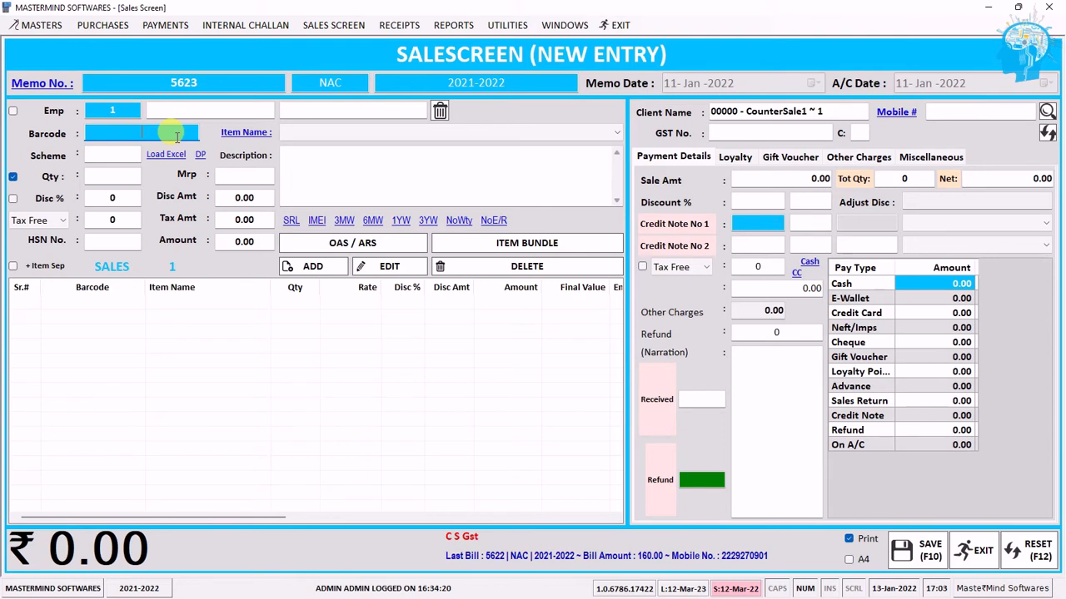
# - Examine the loyalty details with the Swipe - Client field and the gift voucher entry form
pyautogui.click(738, 156)
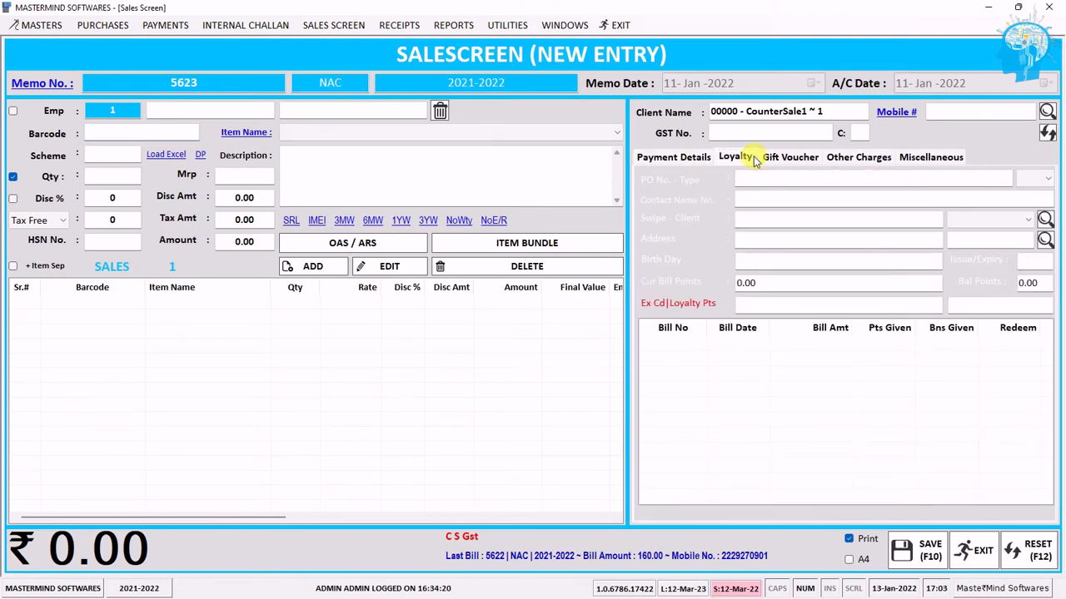
pyautogui.click(754, 221)
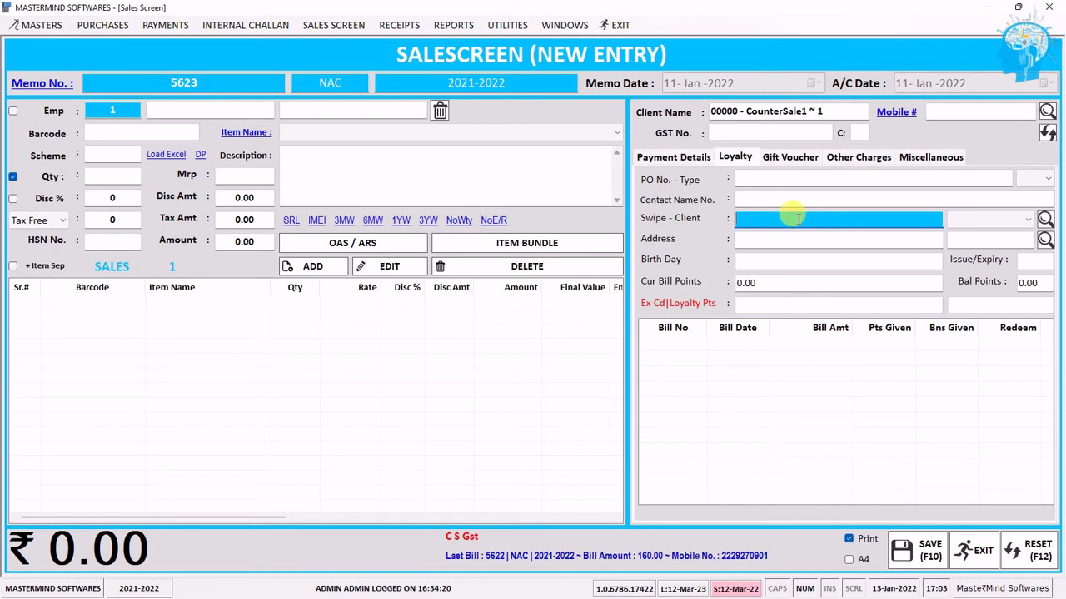
pyautogui.click(790, 157)
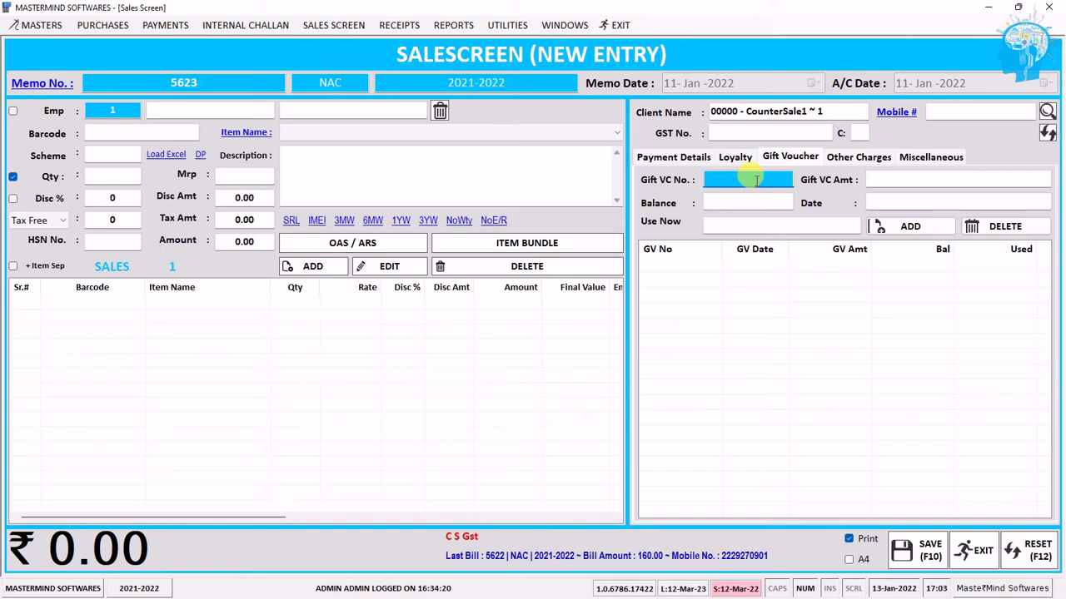
# - Look at the loyalty points and gift voucher pay types, and return to the gift voucher details
pyautogui.click(699, 157)
pyautogui.click(850, 373)
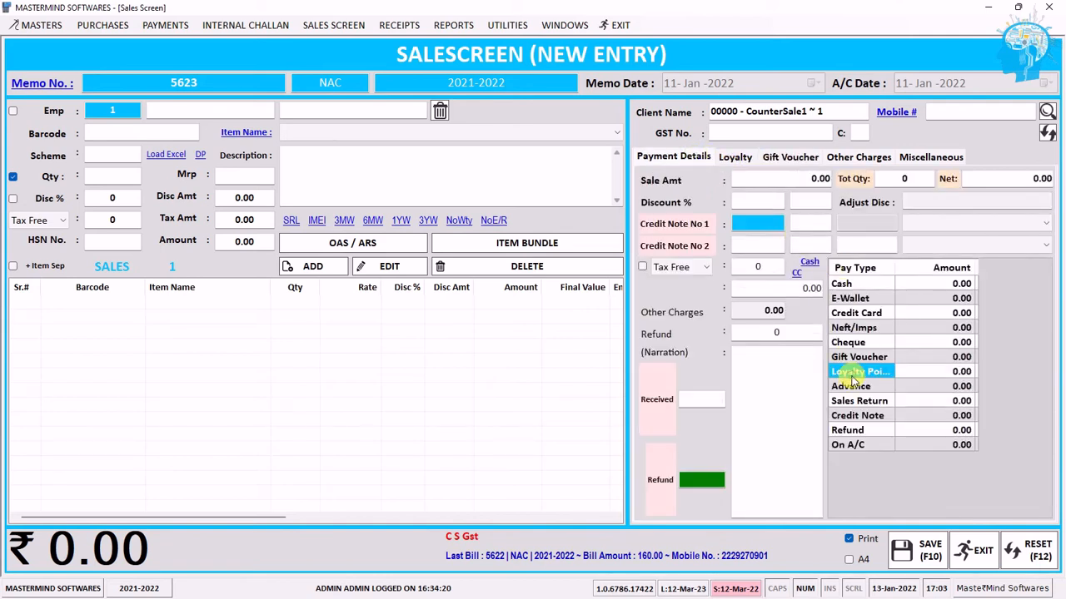
pyautogui.click(879, 357)
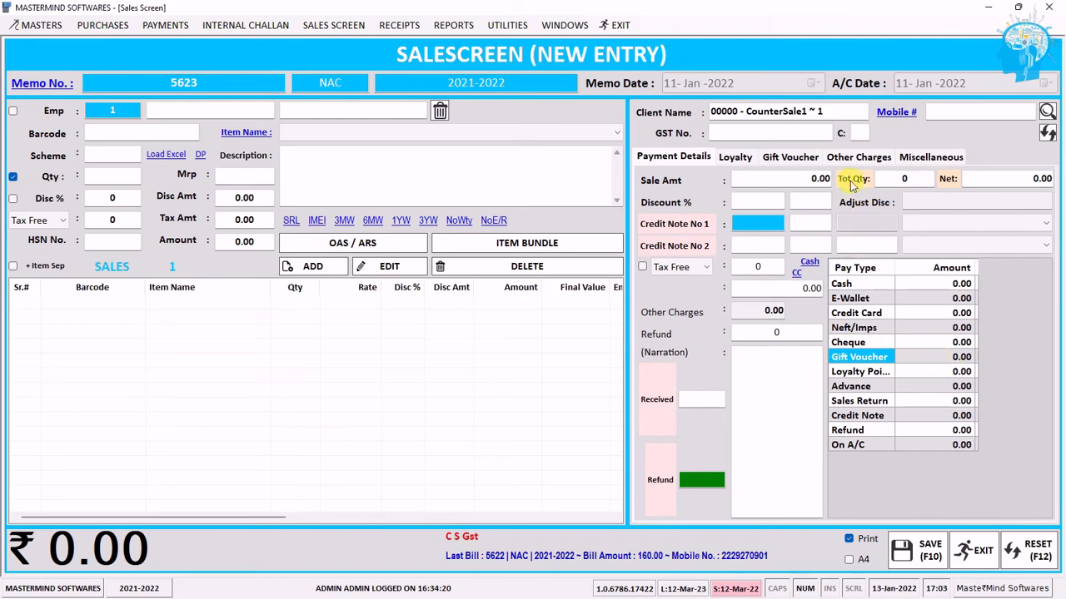
pyautogui.click(797, 156)
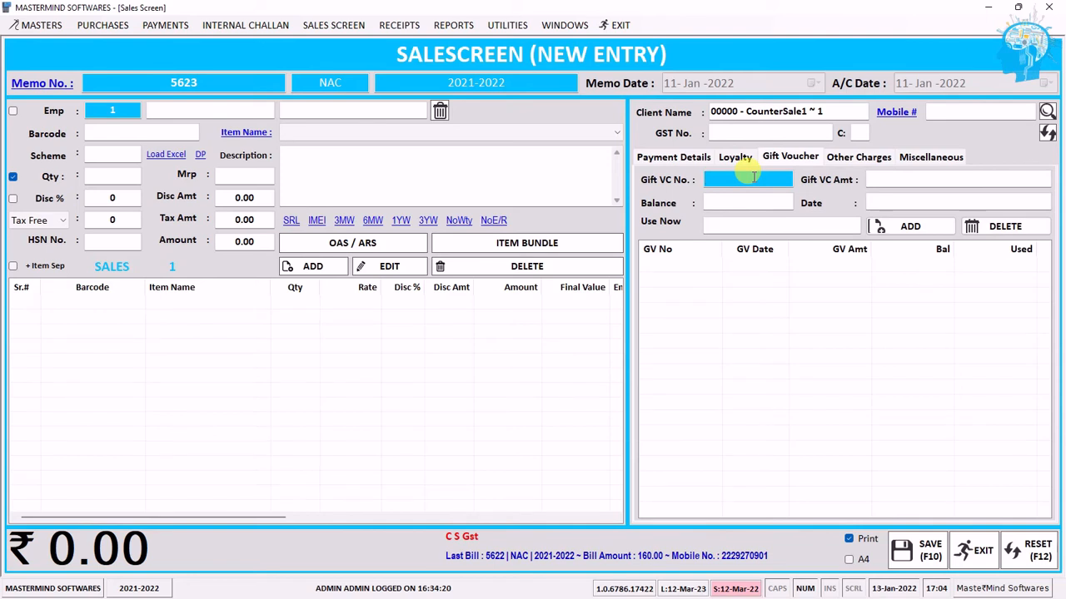
# - Examine the first other-charges entry with its charge selection and amount field
pyautogui.click(869, 156)
pyautogui.click(843, 180)
pyautogui.click(842, 179)
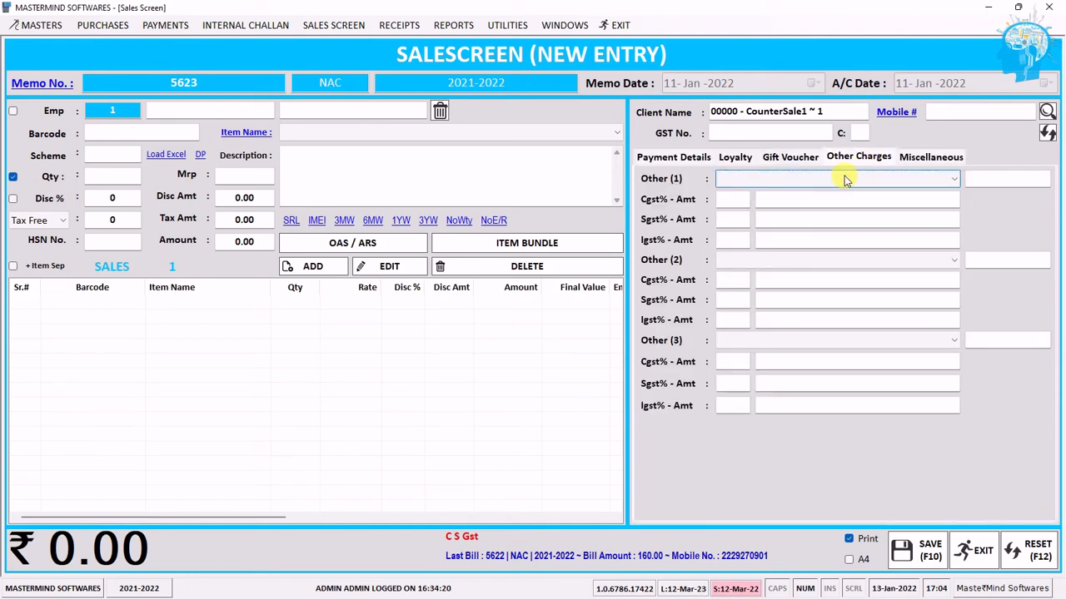
pyautogui.click(1007, 177)
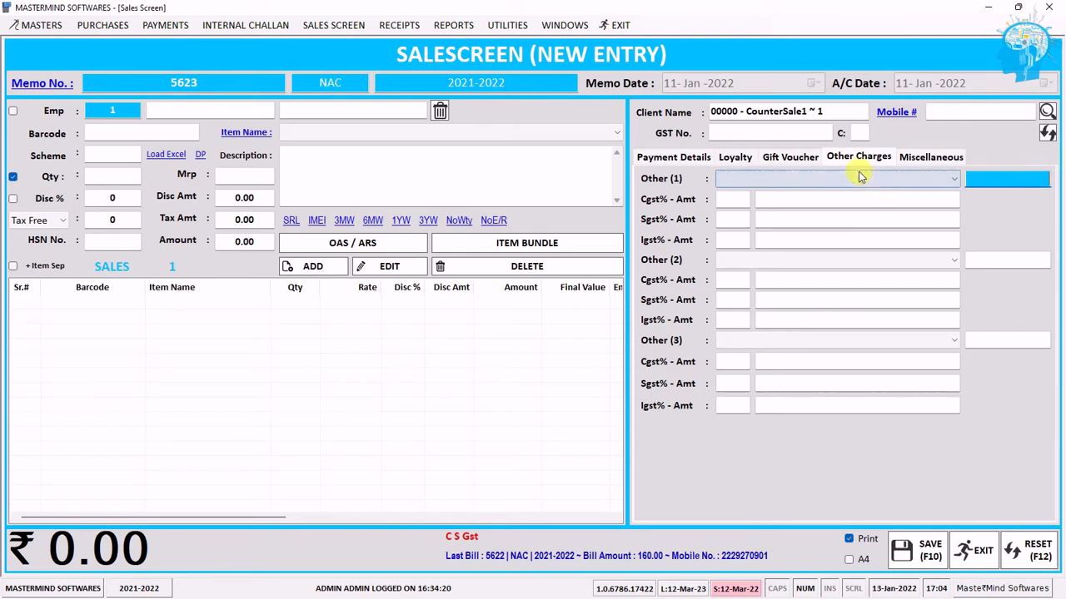
# - Review the miscellaneous shipping fields for the client, mobile number and GST number
pyautogui.click(922, 159)
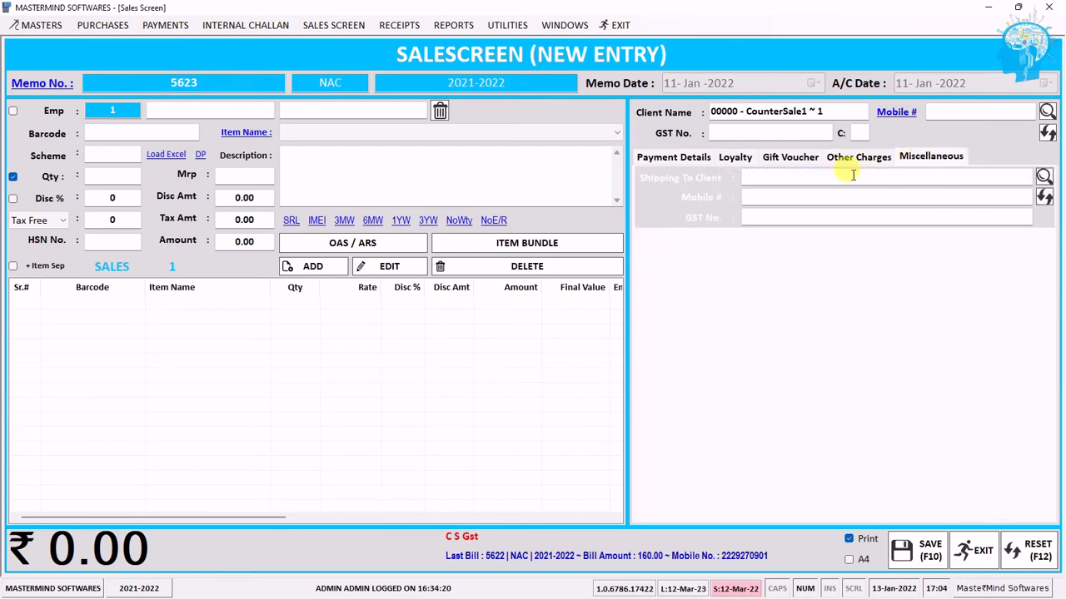
pyautogui.click(843, 177)
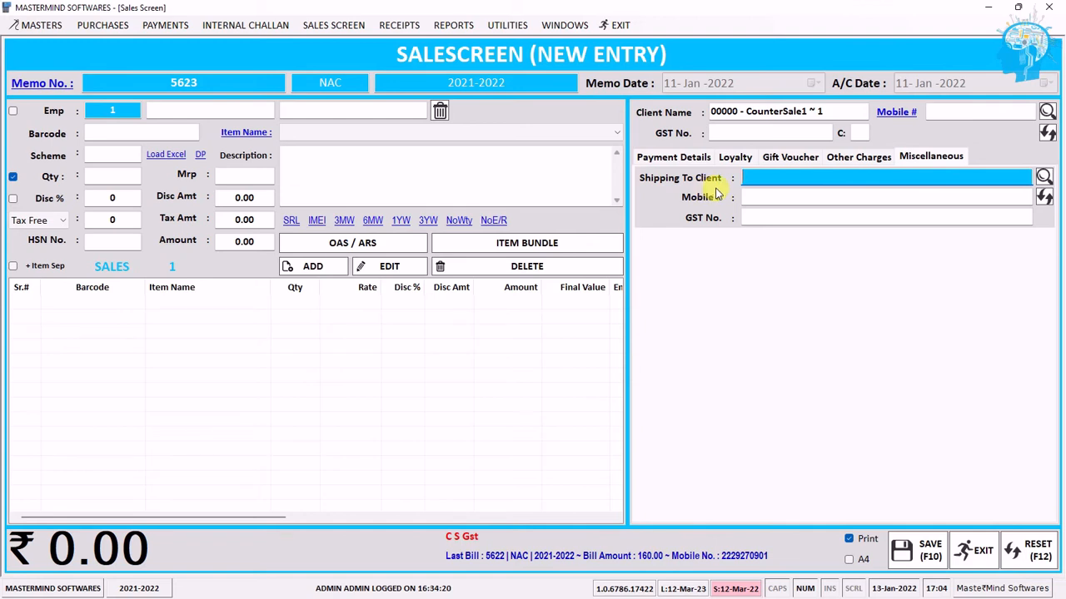
pyautogui.click(752, 196)
pyautogui.click(766, 218)
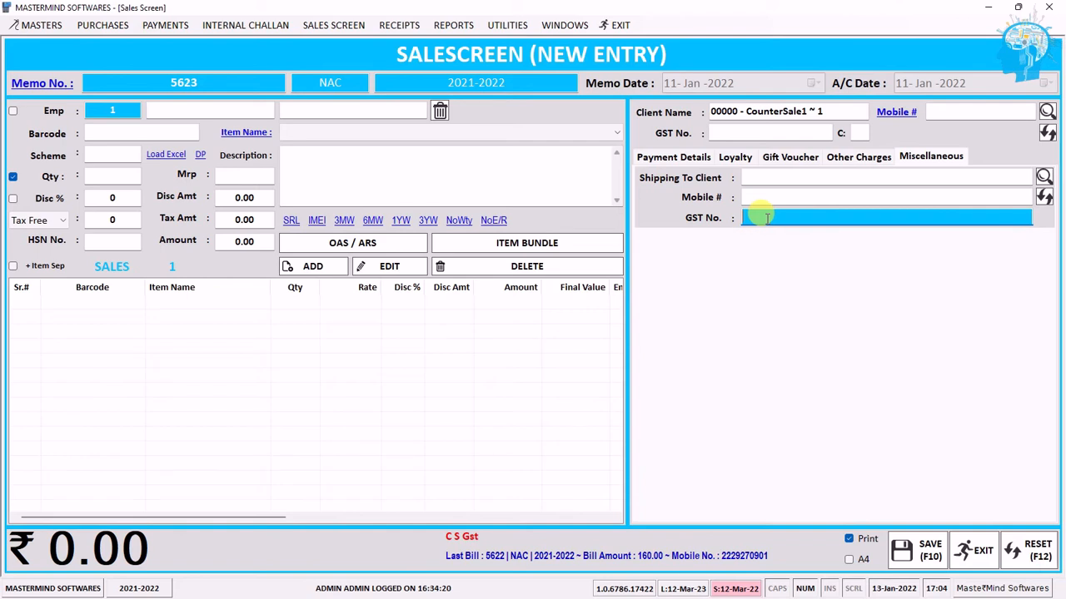
# - Return to the payment details, point out the A4 print option and exit the sales entry screen
pyautogui.click(688, 157)
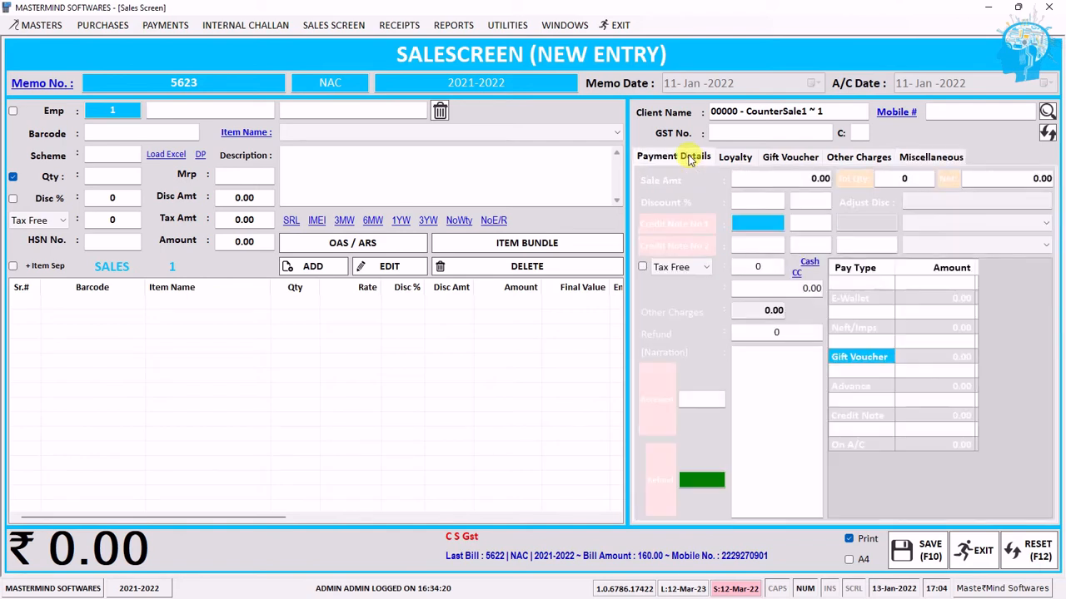
pyautogui.click(552, 158)
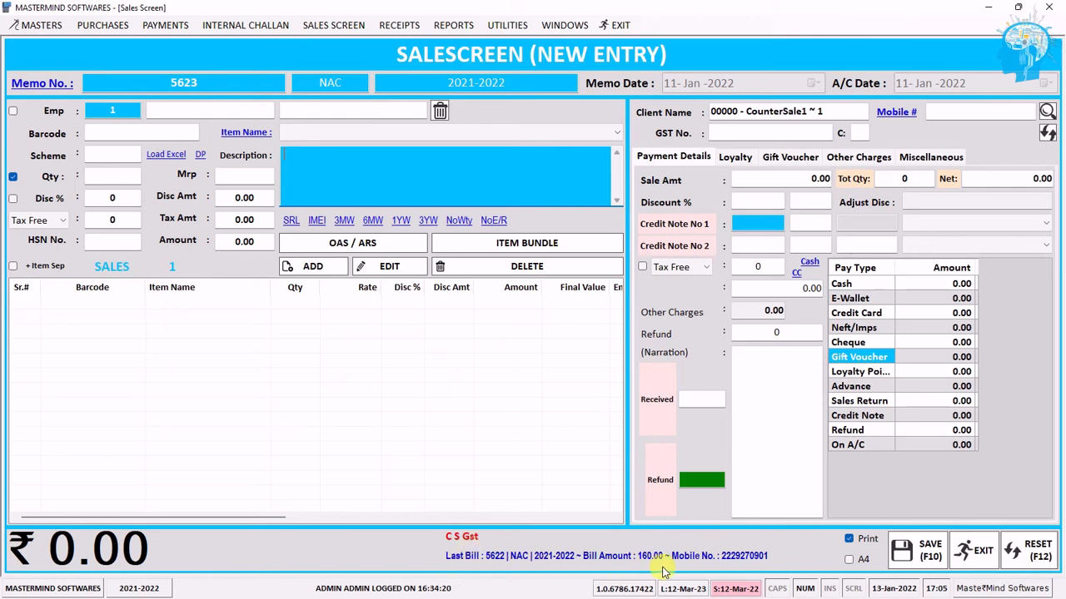
pyautogui.click(861, 563)
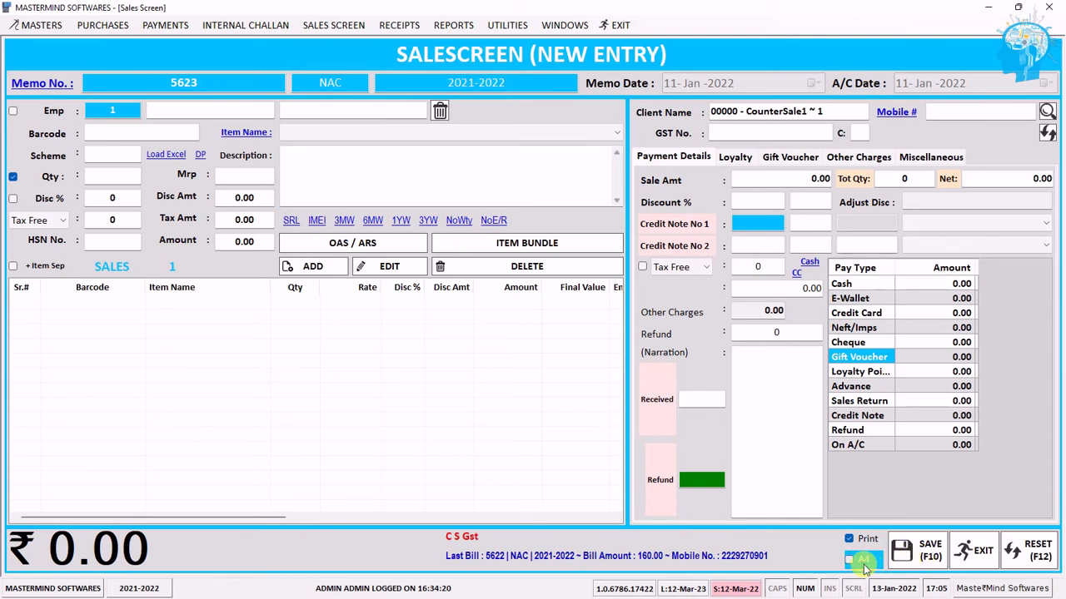
pyautogui.click(970, 549)
pyautogui.click(534, 351)
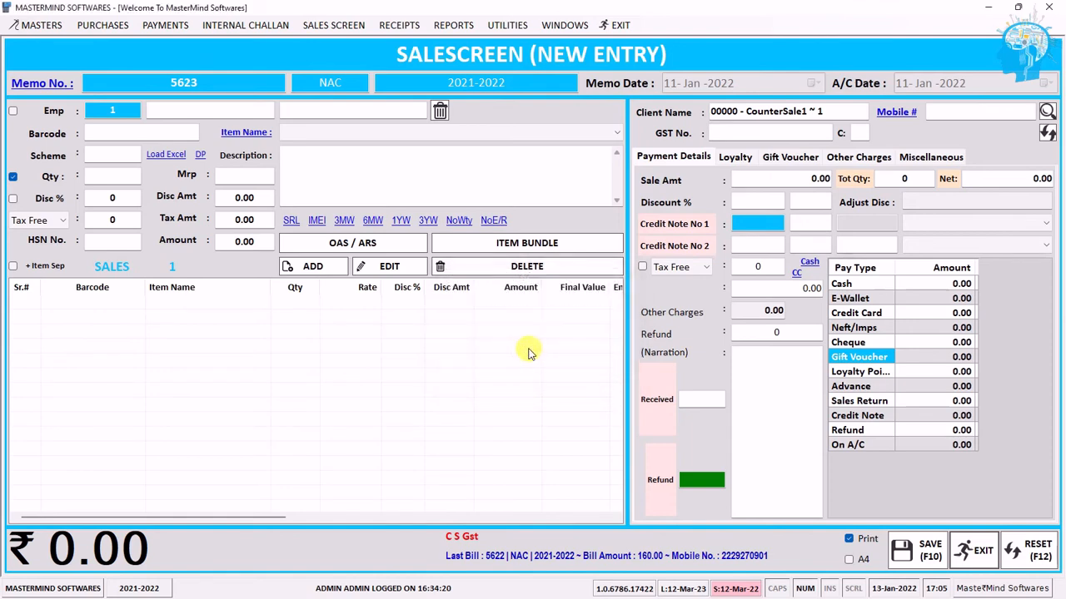
# - Open the sales list and select the saved Novelty Stationers bill
pyautogui.click(329, 26)
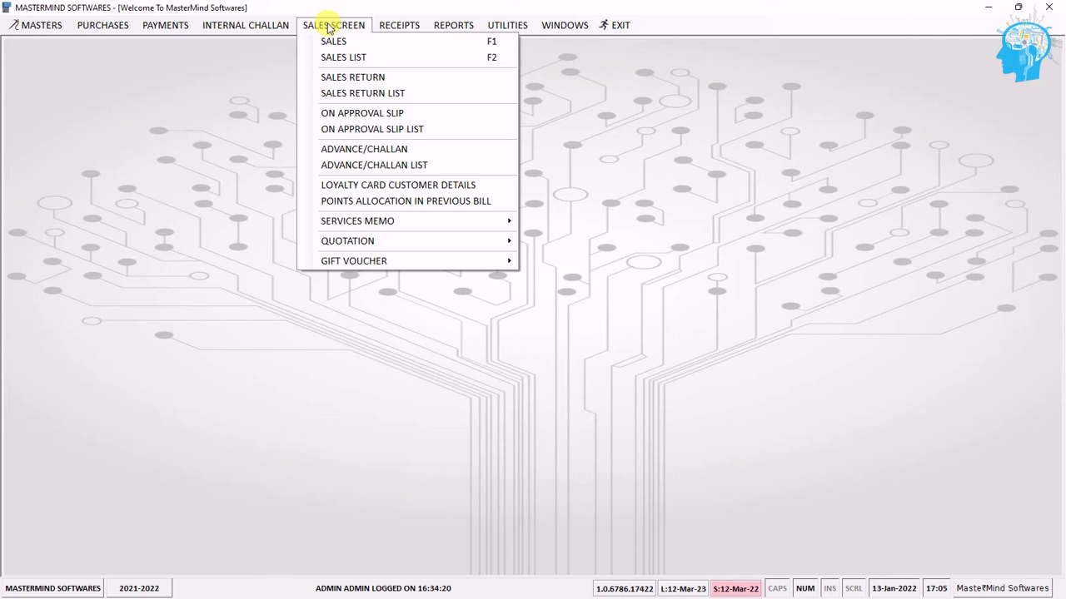
pyautogui.click(388, 58)
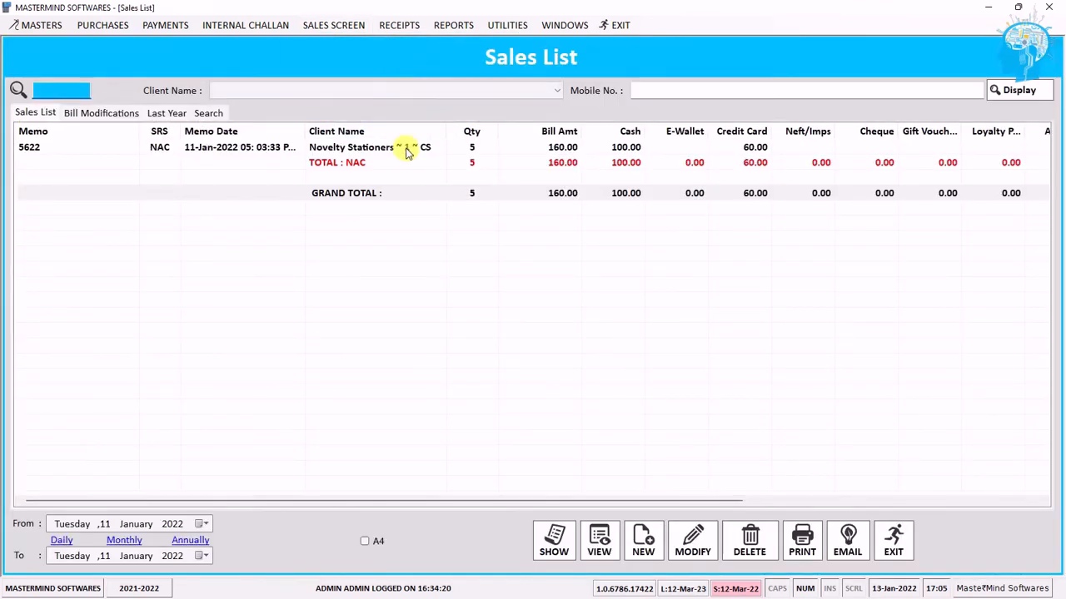
pyautogui.click(405, 148)
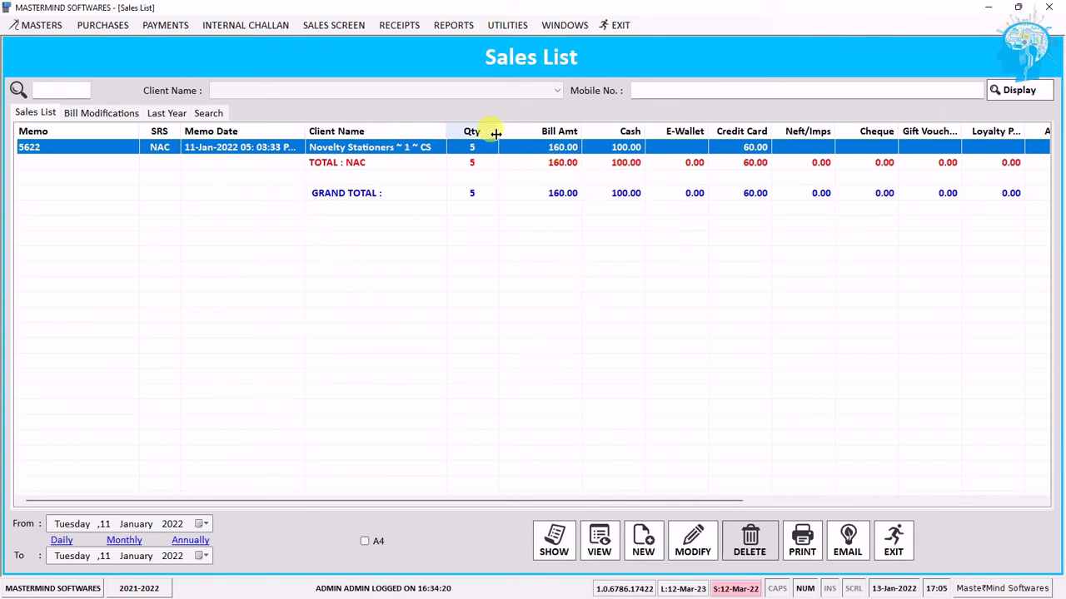
# - Expand the list to its detailed columns, review the bill's discount, payment and mobile number columns, and switch back to fewer columns
pyautogui.doubleClick(349, 149)
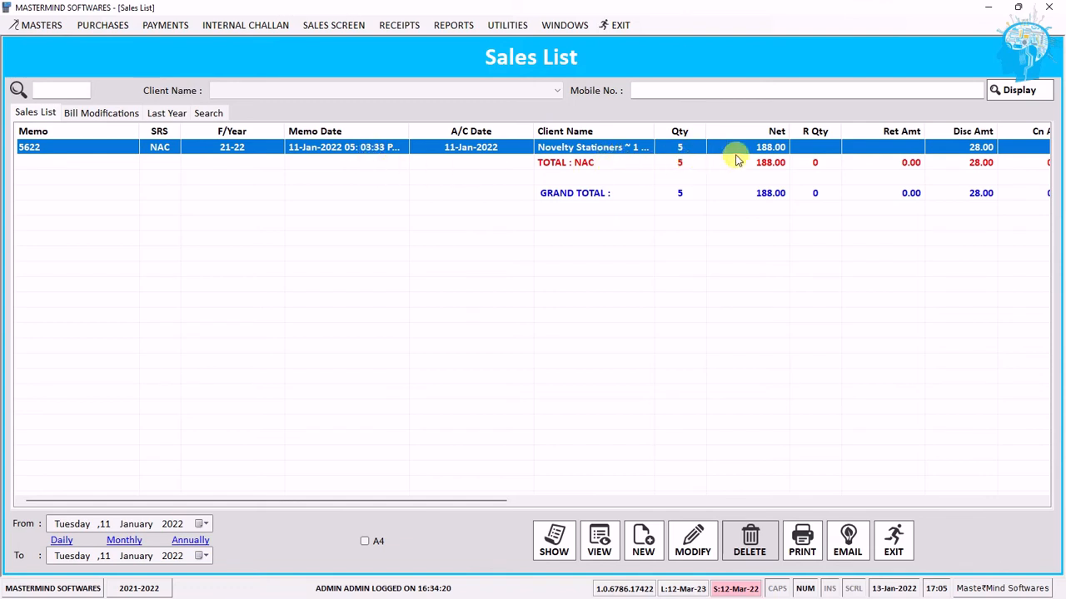
pyautogui.moveTo(490, 503); pyautogui.dragTo(682, 489)
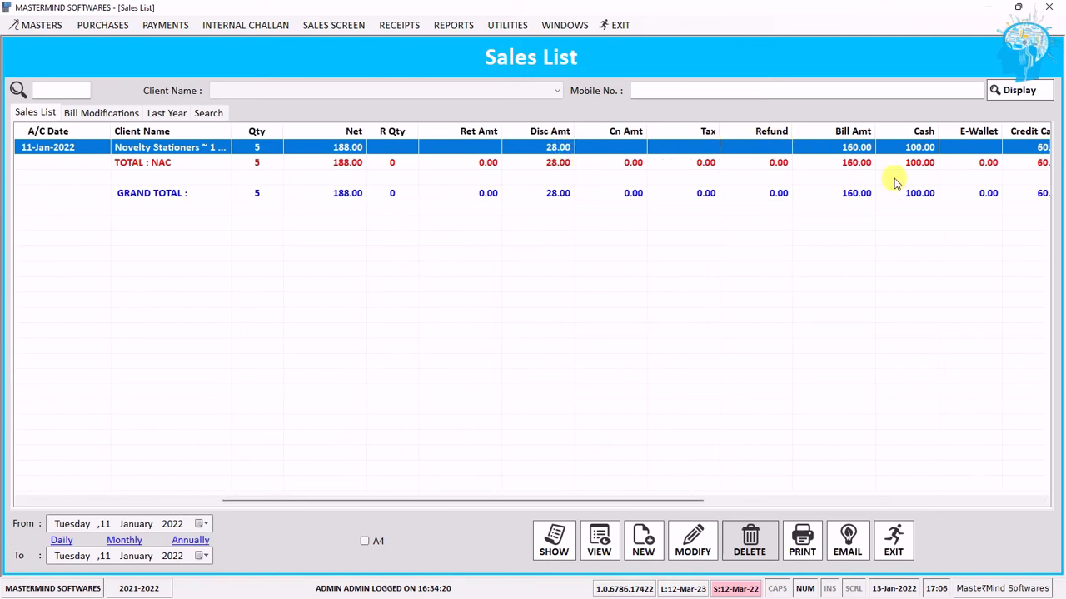
pyautogui.moveTo(642, 500); pyautogui.dragTo(941, 510)
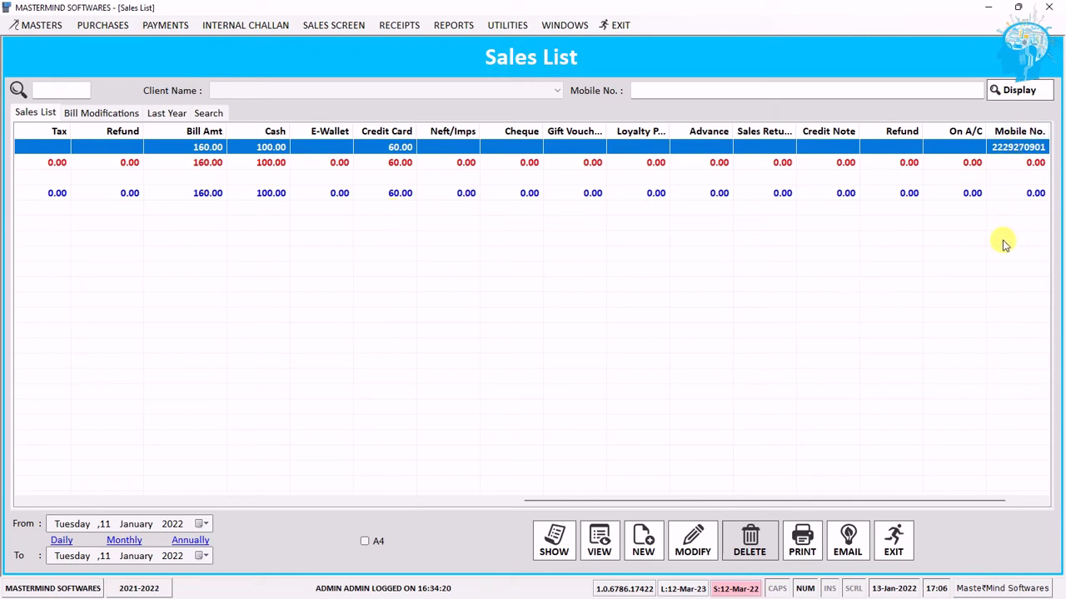
pyautogui.click(231, 500)
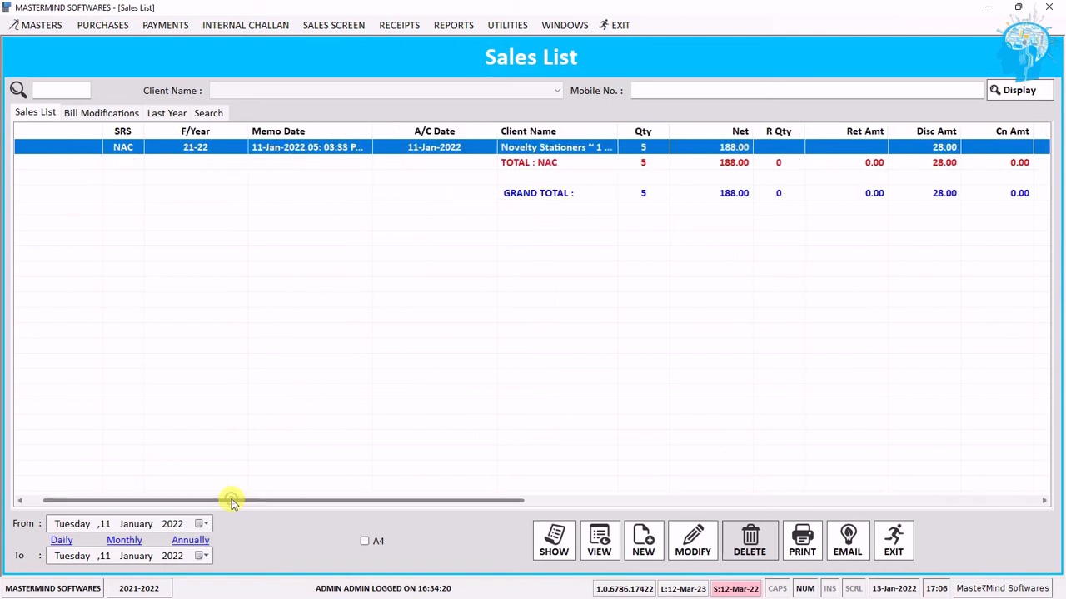
pyautogui.doubleClick(359, 154)
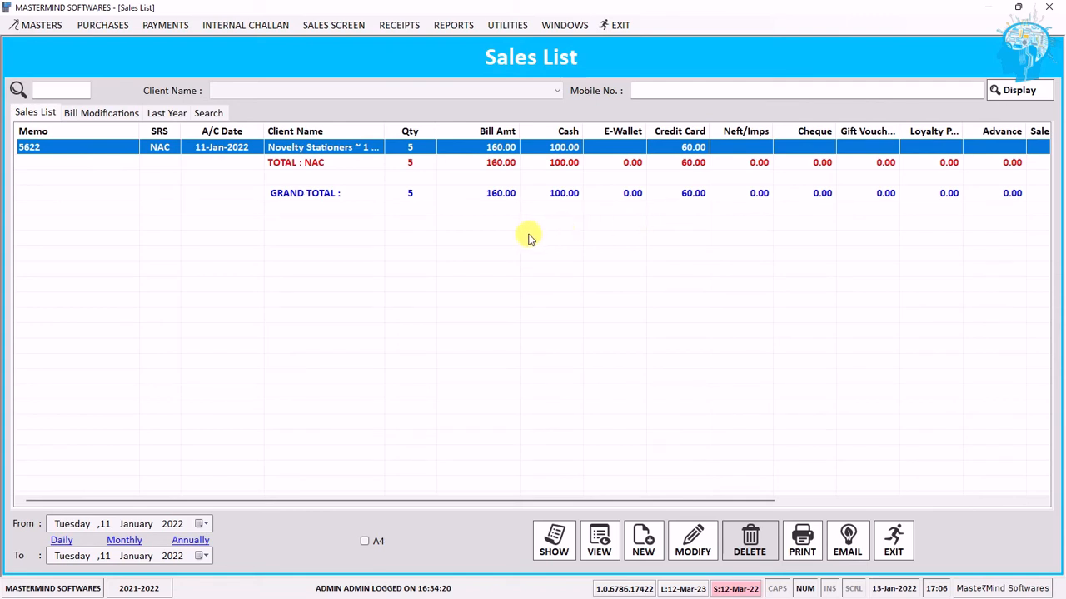
# - Set the list period to the whole month of December 2021 and show its bills
pyautogui.click(133, 526)
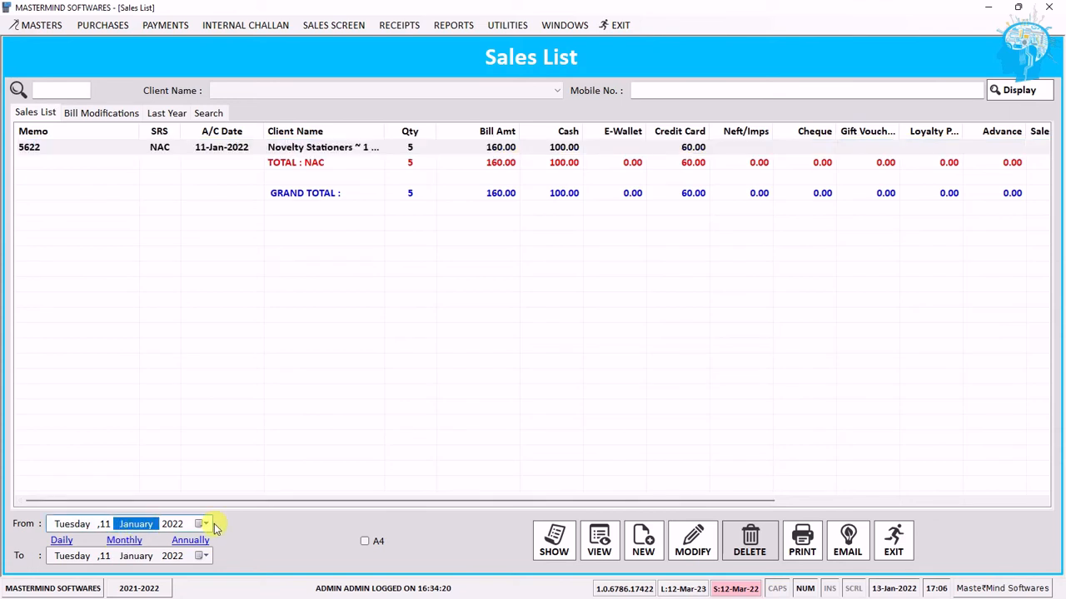
pyautogui.press('Down')
pyautogui.press('Right')
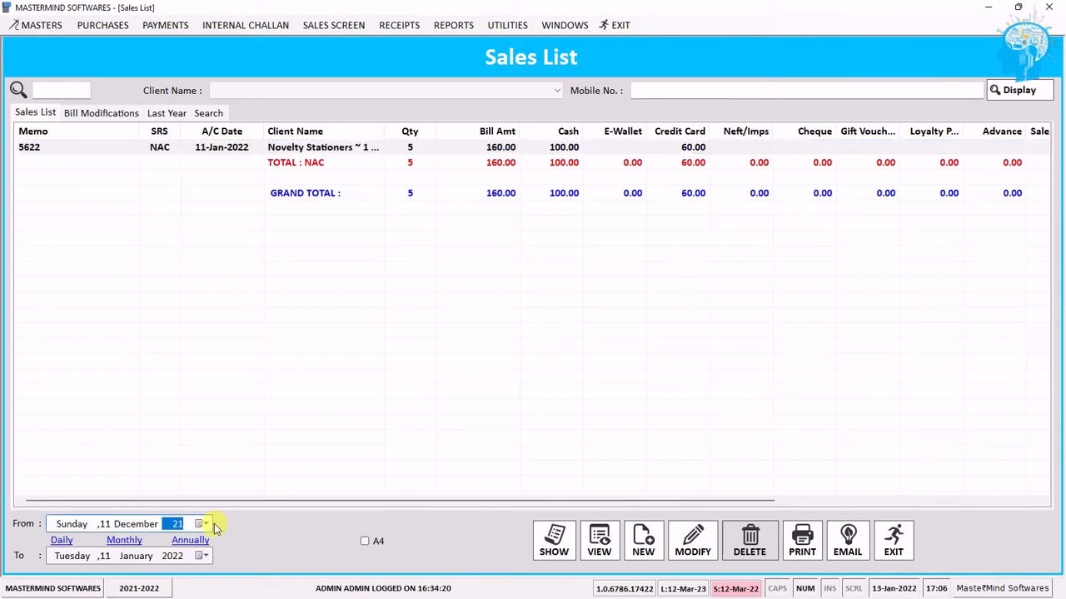
pyautogui.click(124, 540)
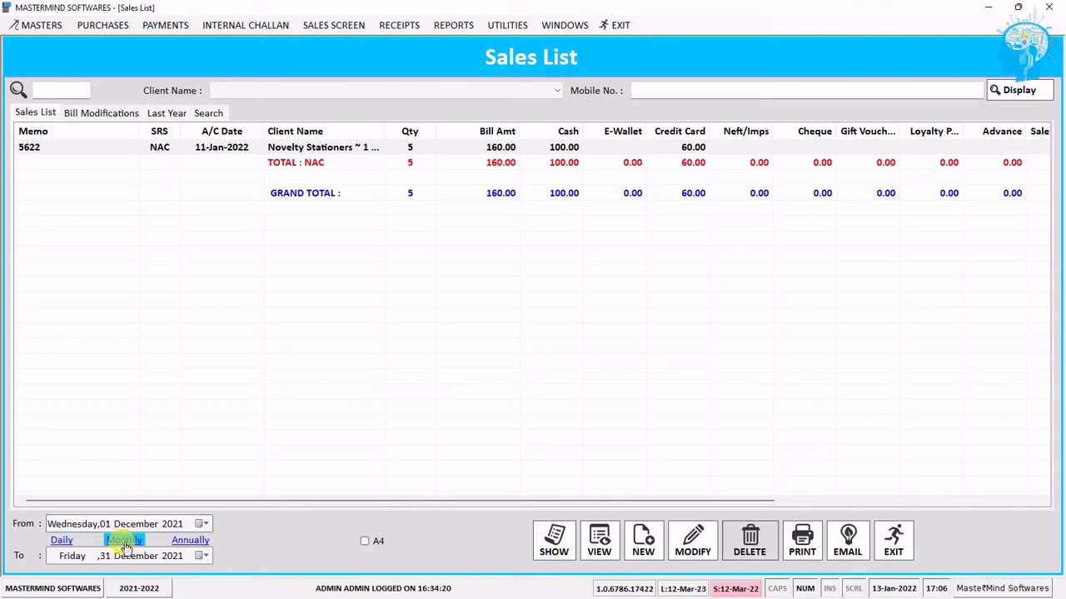
pyautogui.click(558, 538)
# - Look through the December 2021 bills and select the NAC total row
pyautogui.click(514, 363)
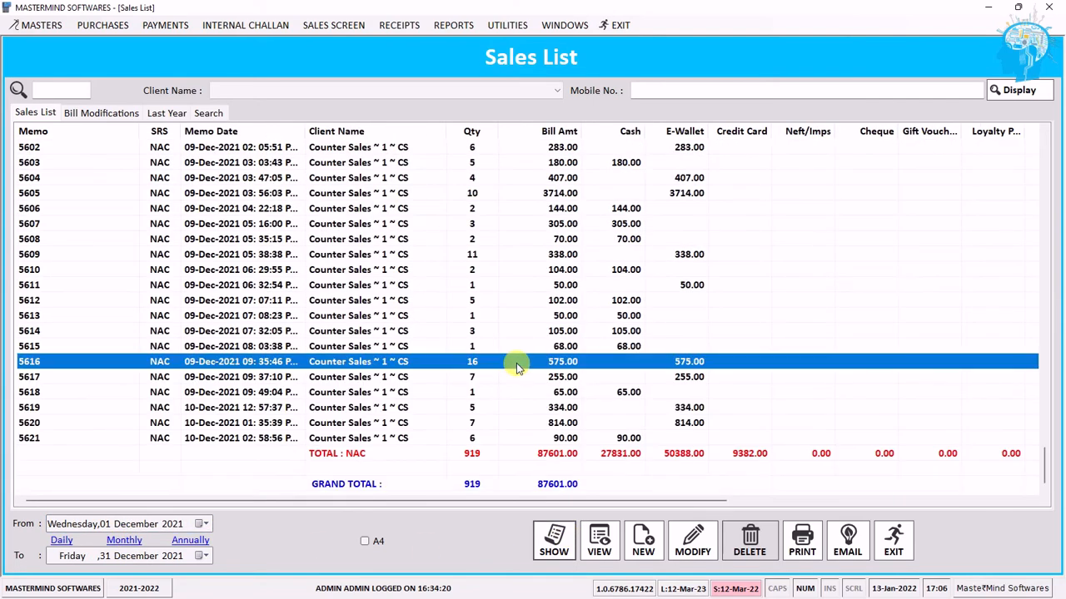
pyautogui.scroll(5, 432, 330)
pyautogui.scroll(-5, 433, 331)
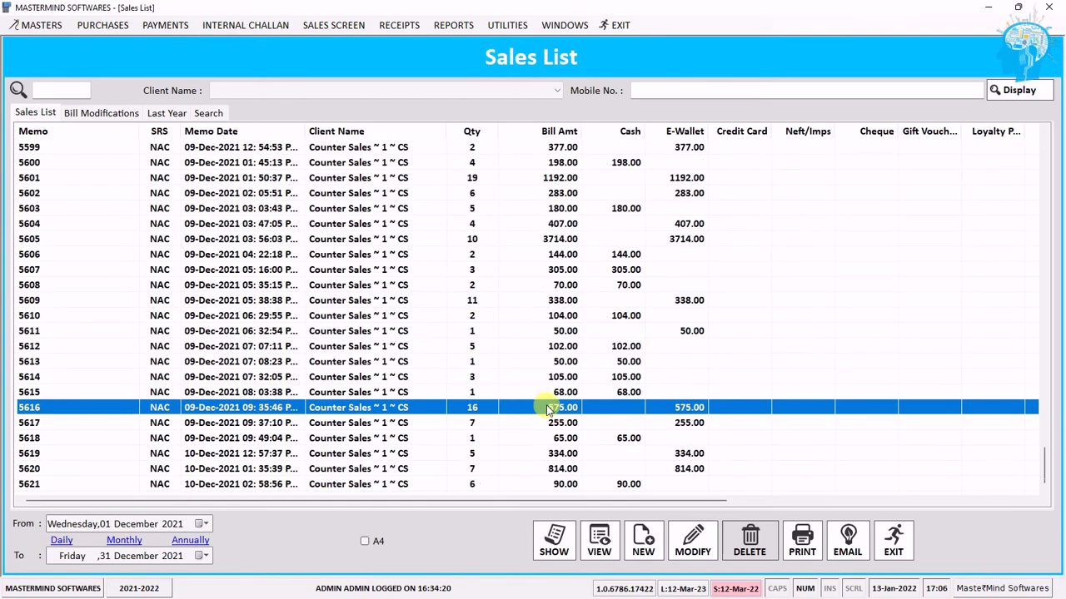
pyautogui.click(573, 456)
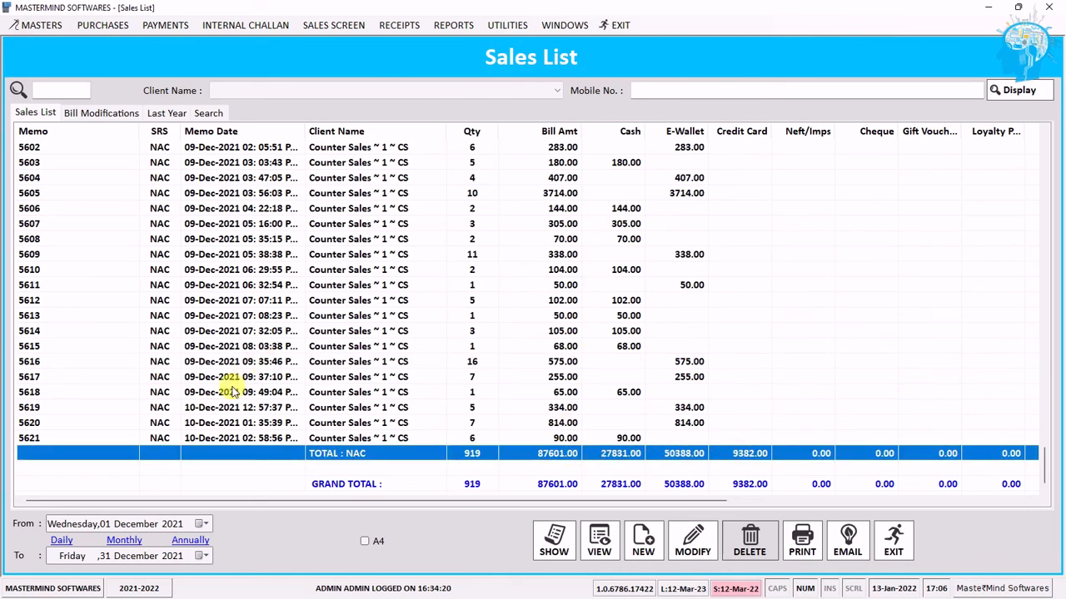
# - Find the bill with memo number 4000 and select its row after checking the grand total row
pyautogui.click(67, 90)
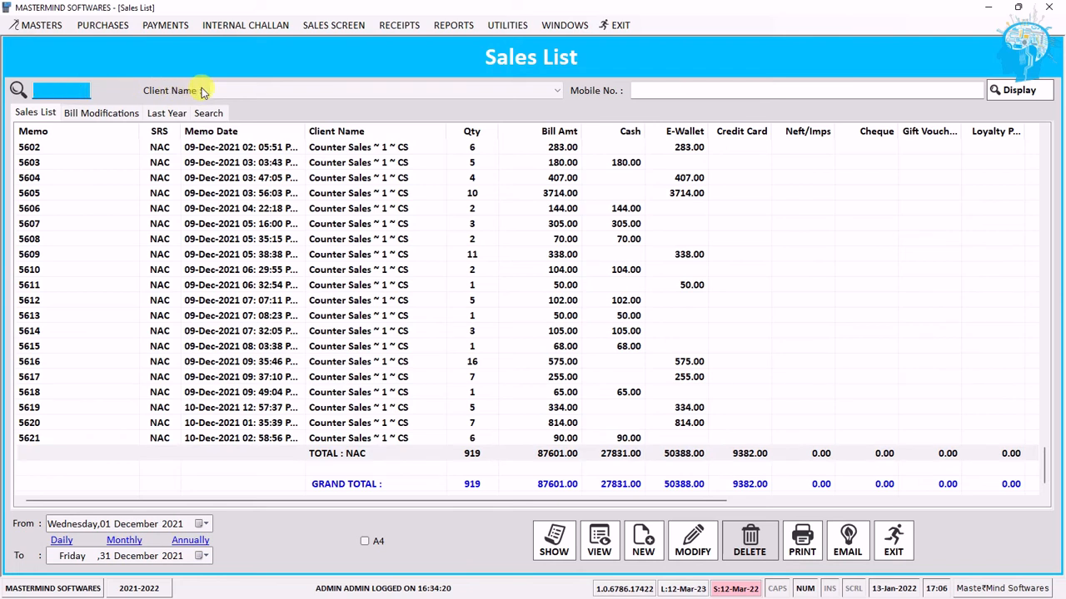
pyautogui.write('4000')
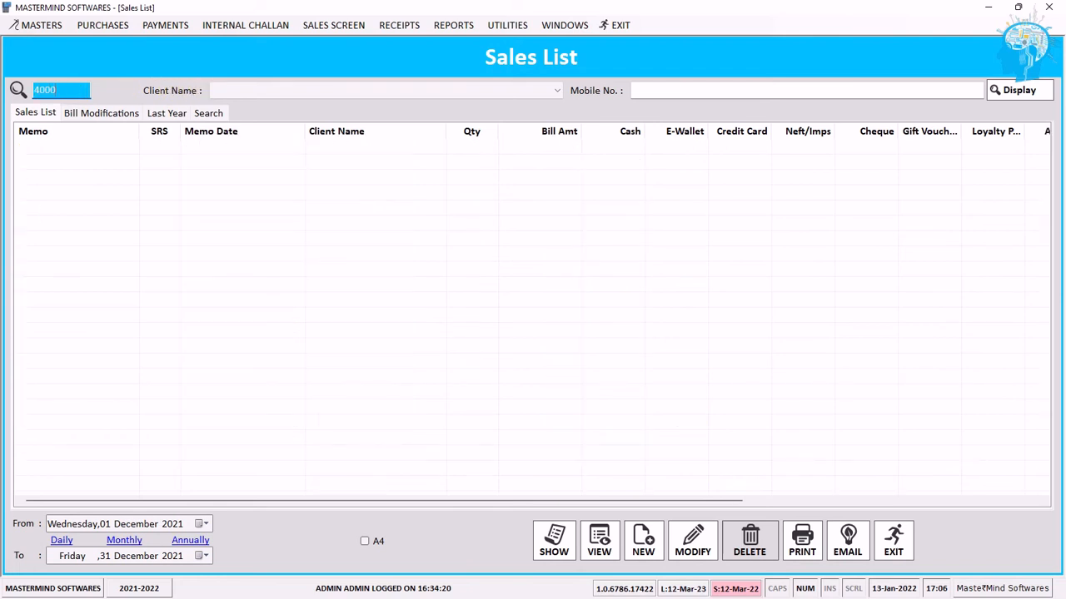
pyautogui.press('Return')
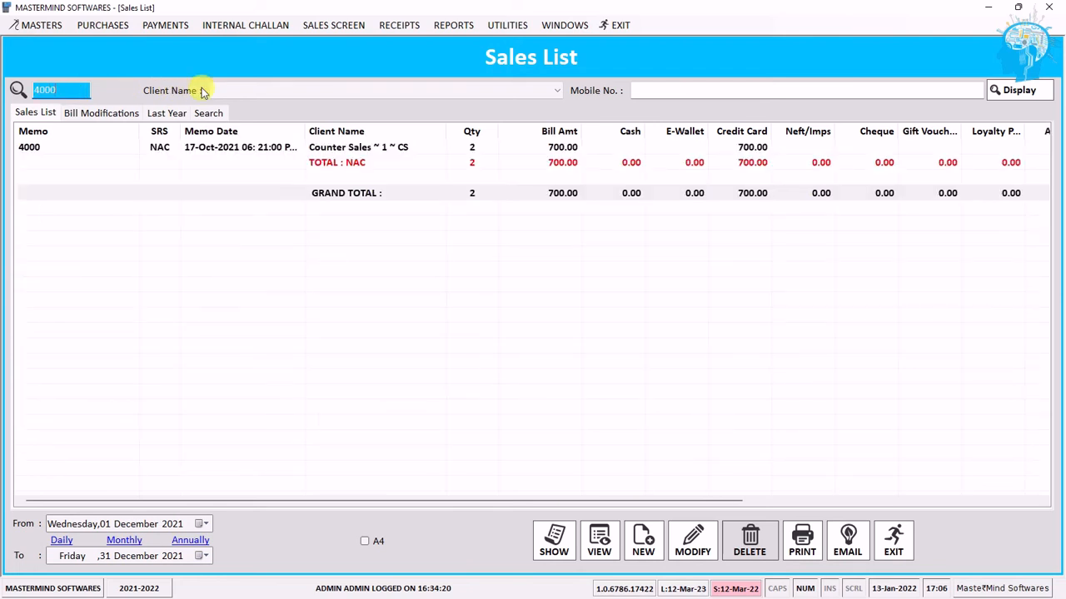
pyautogui.click(205, 152)
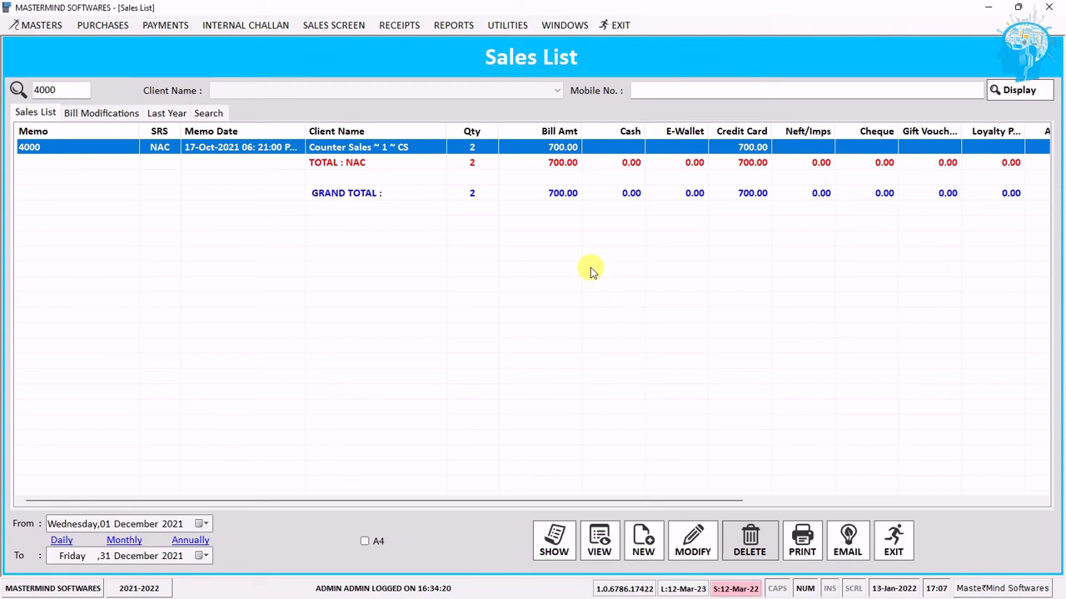
pyautogui.click(315, 200)
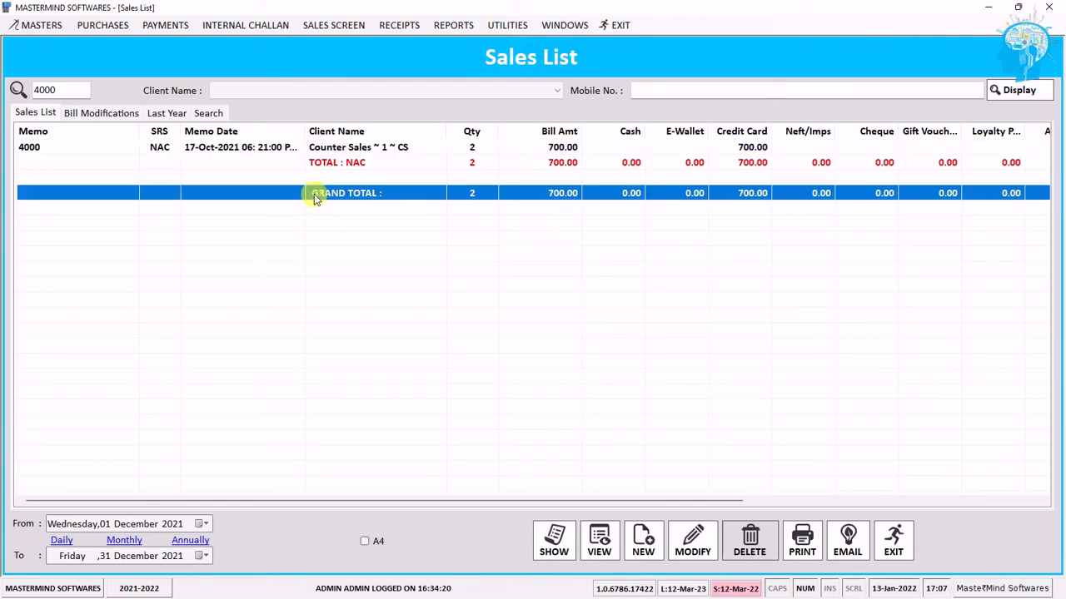
pyautogui.click(248, 149)
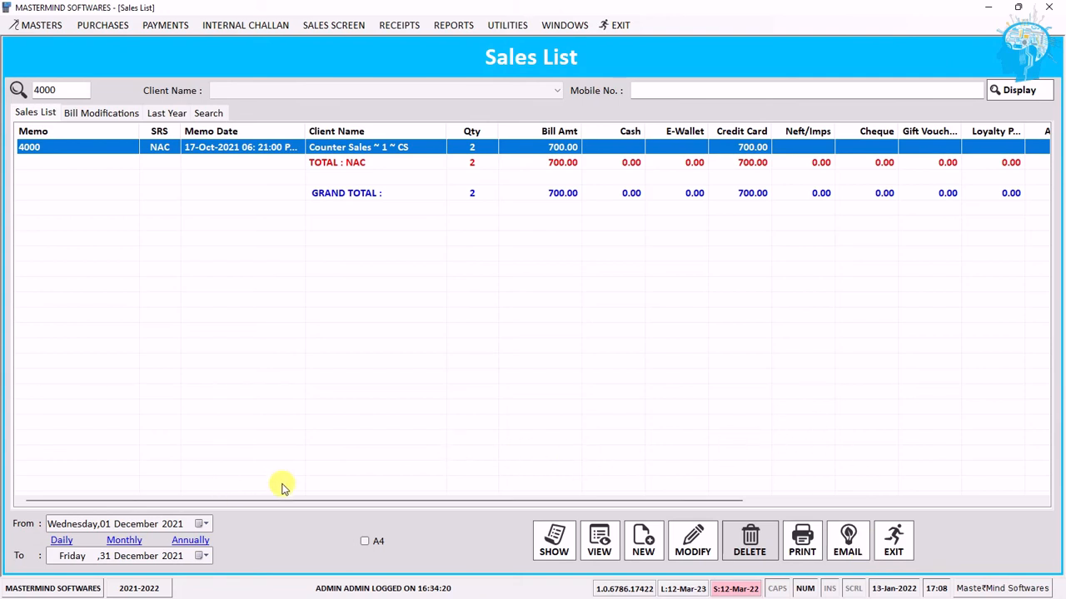
# - Open the bill modifications list and view the item details of the original memo 4648 and modified memo 4740 entries
pyautogui.click(107, 116)
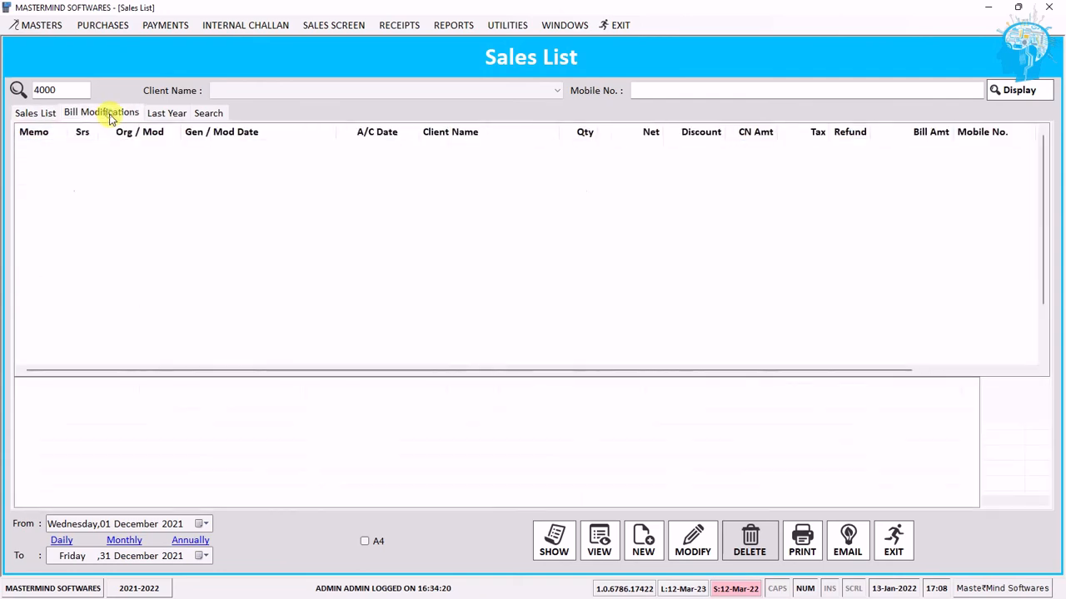
pyautogui.click(359, 196)
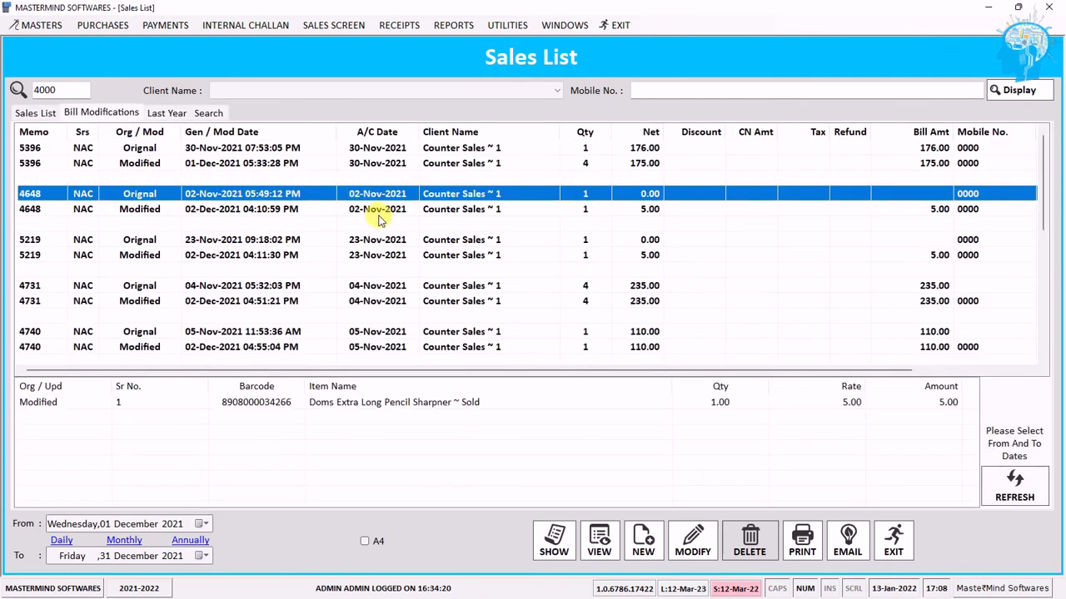
pyautogui.scroll(-2, 404, 232)
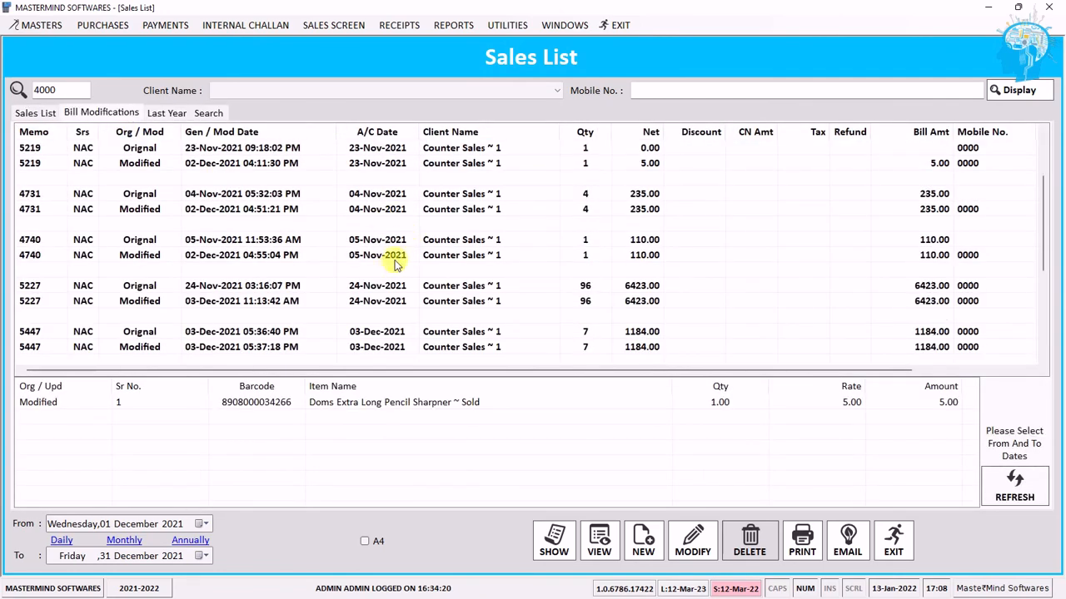
pyautogui.click(399, 255)
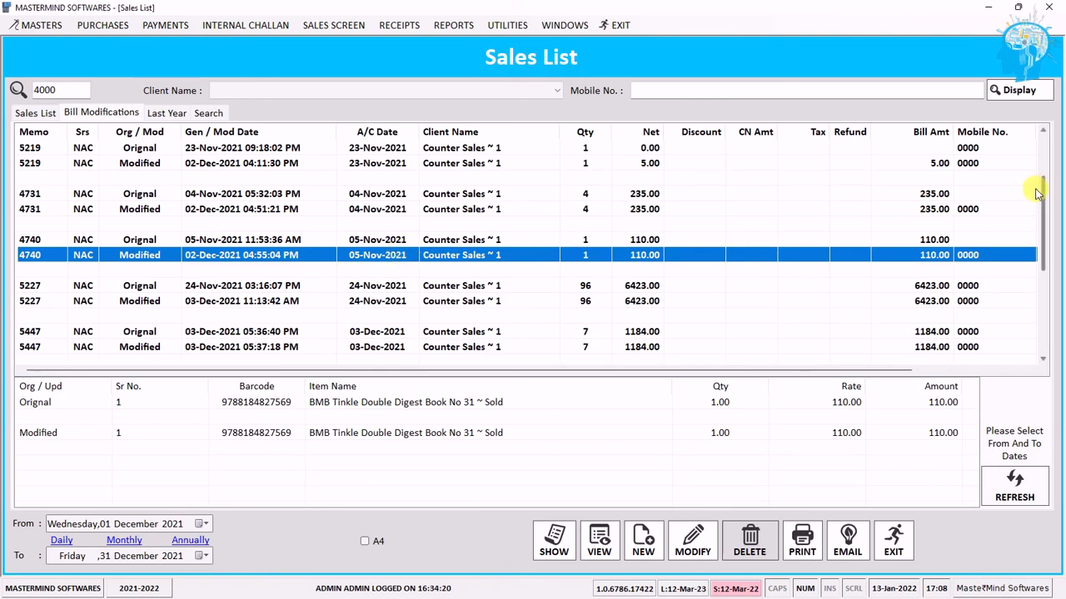
pyautogui.moveTo(1039, 209); pyautogui.dragTo(1024, 302)
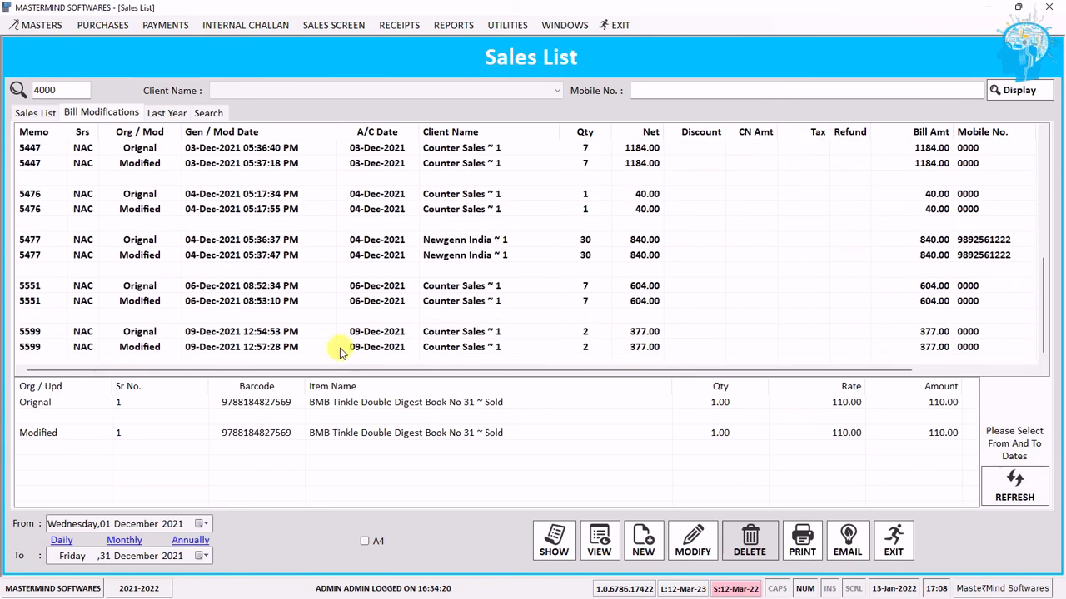
# - Compare the original and modified entries of memo 5599, including their item lines and payment modes
pyautogui.click(369, 344)
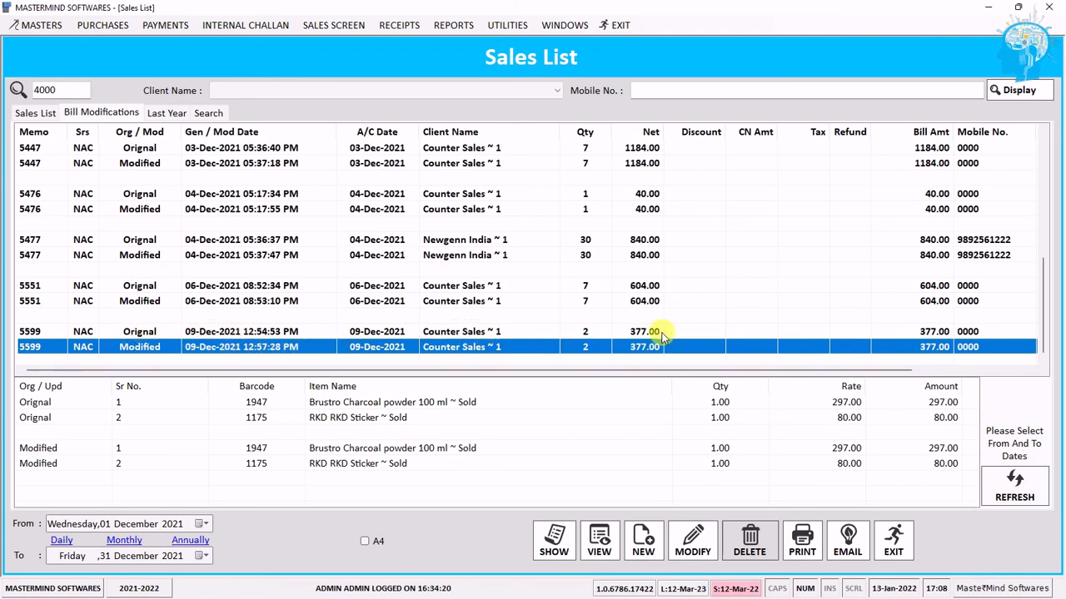
pyautogui.click(497, 406)
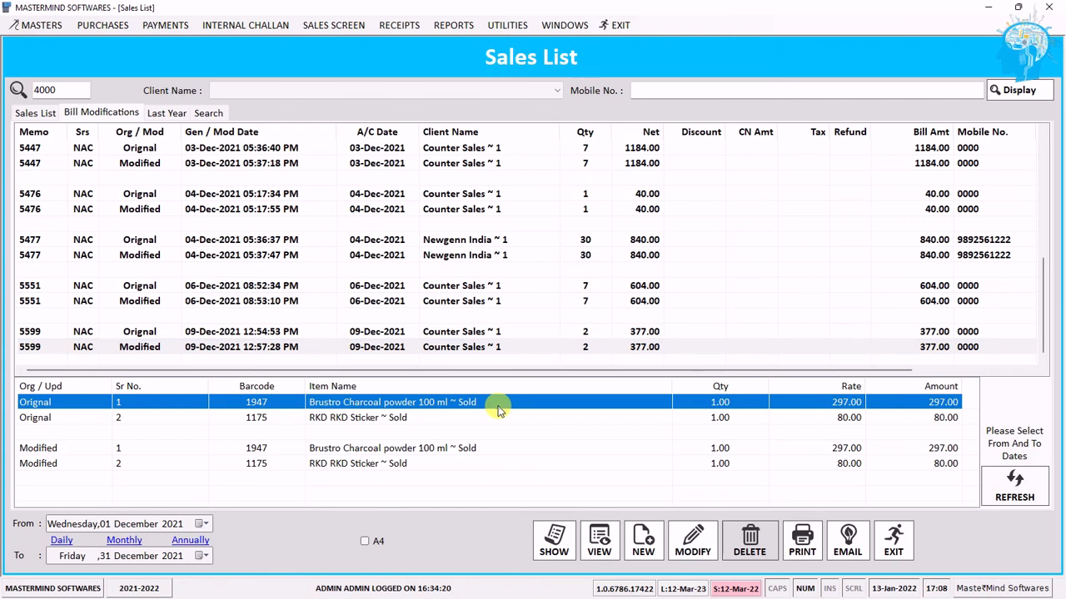
pyautogui.click(937, 370)
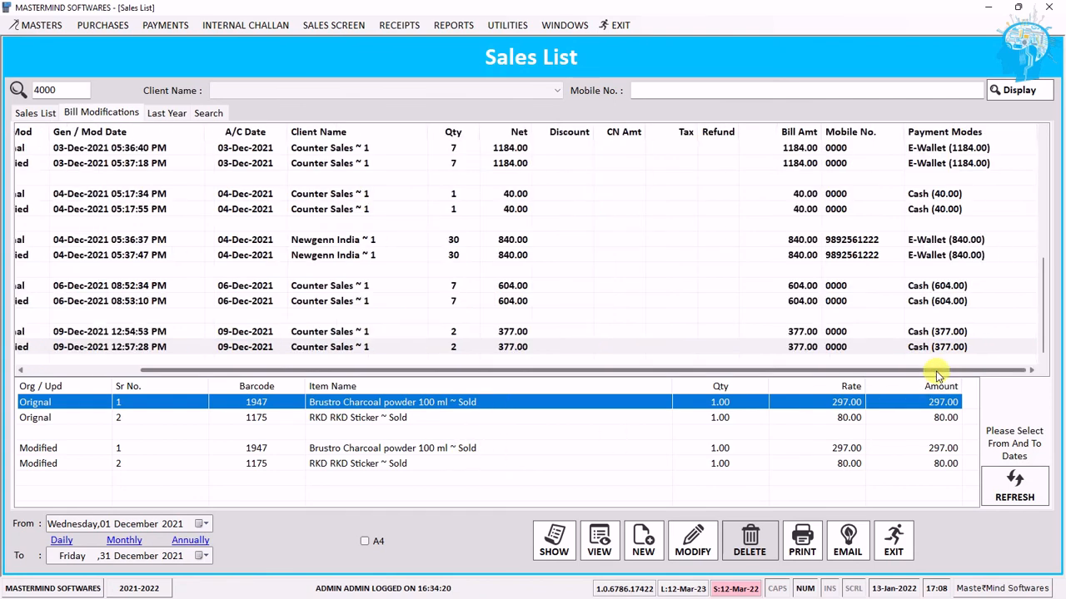
pyautogui.moveTo(936, 371); pyautogui.dragTo(756, 376)
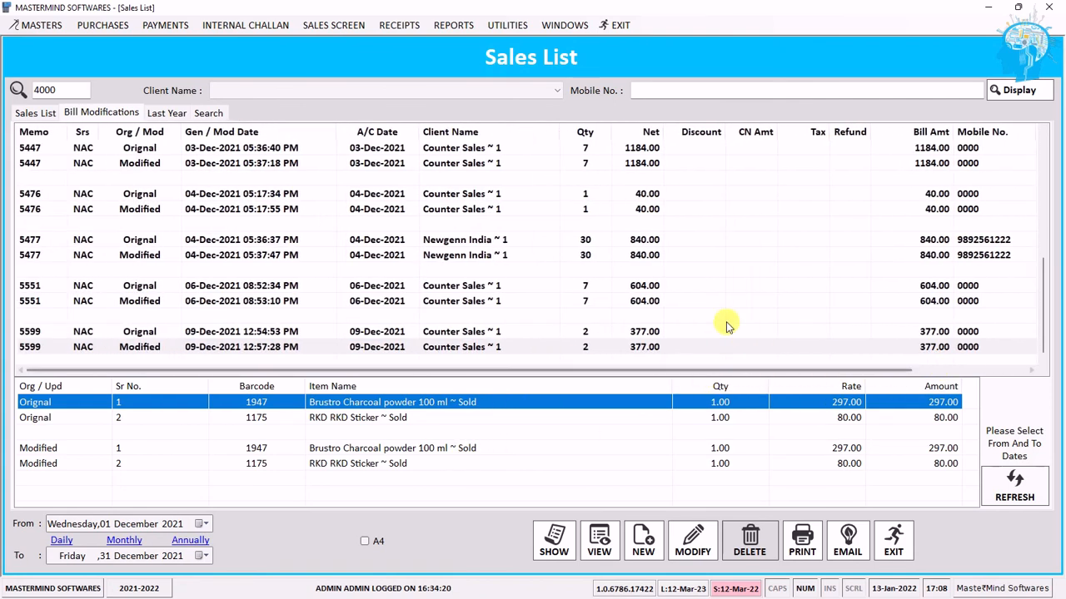
pyautogui.click(140, 338)
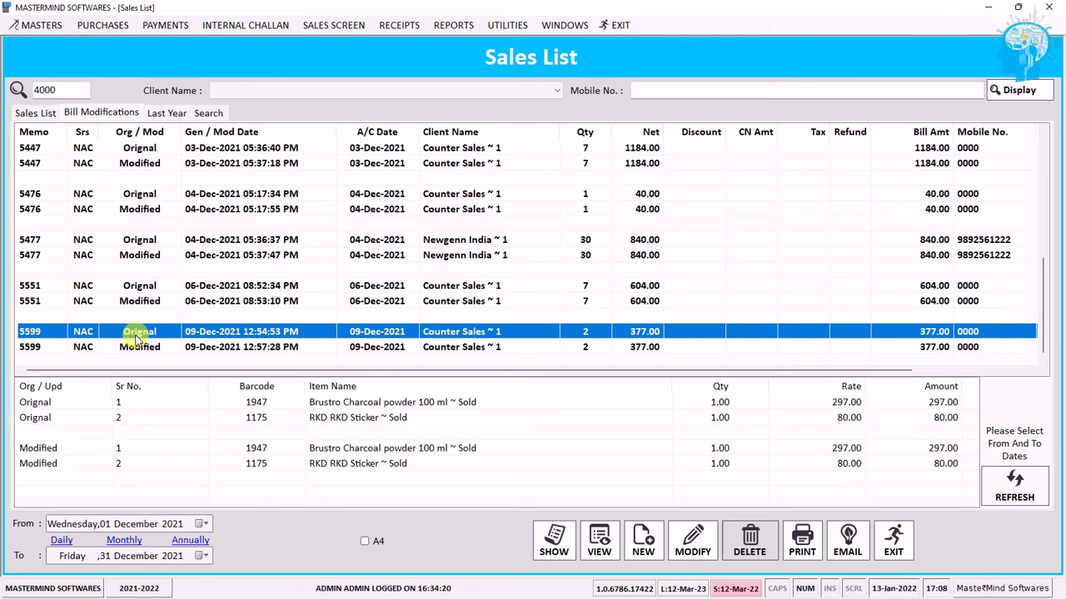
pyautogui.click(154, 346)
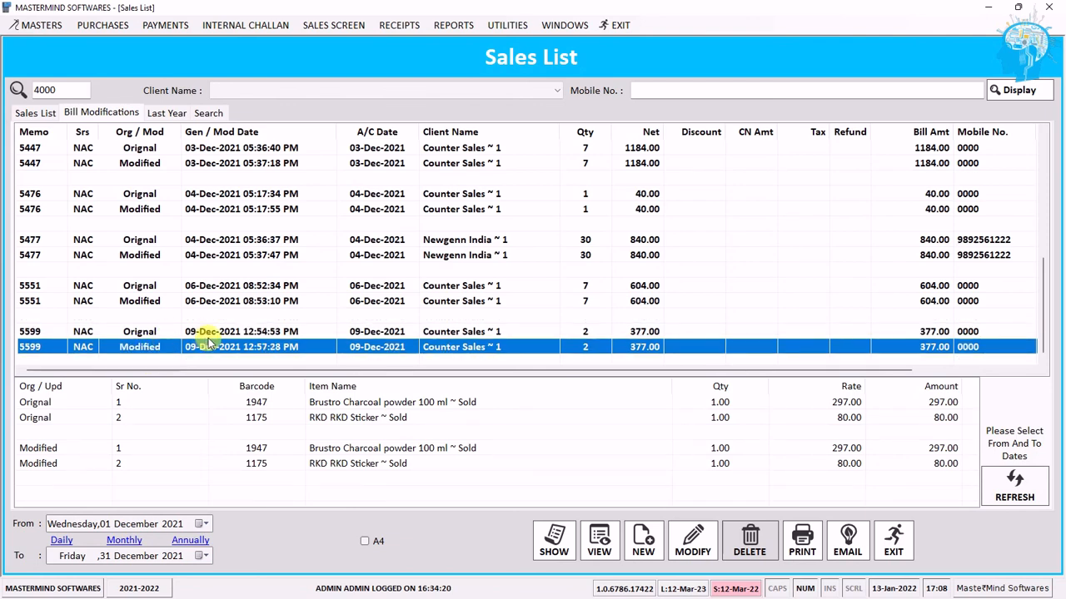
# - View the item details of the original Newgenn India bill and of both memo 5476 entries
pyautogui.click(201, 239)
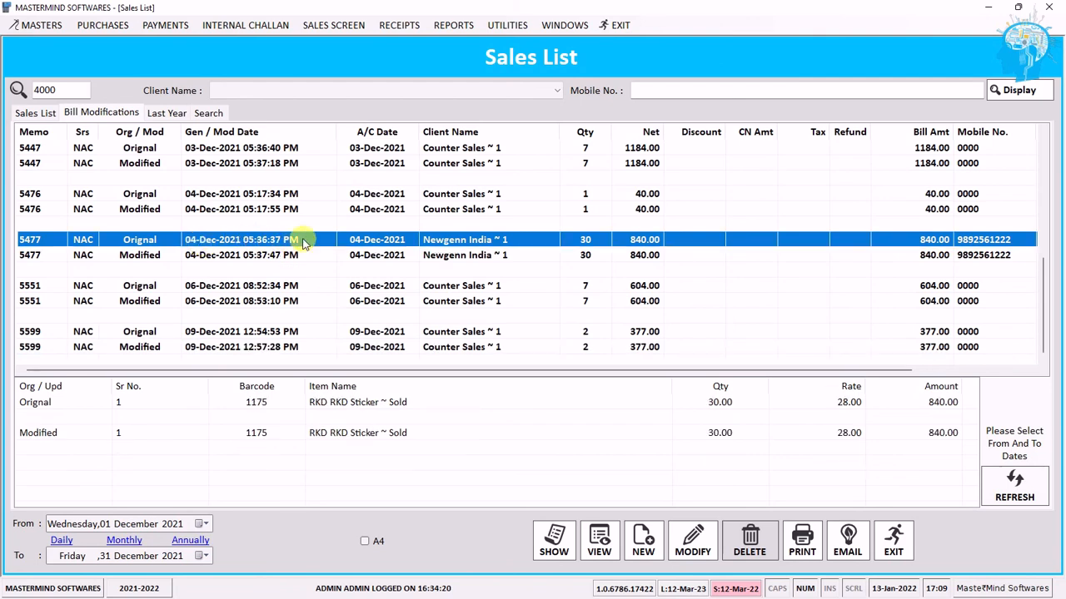
pyautogui.click(319, 209)
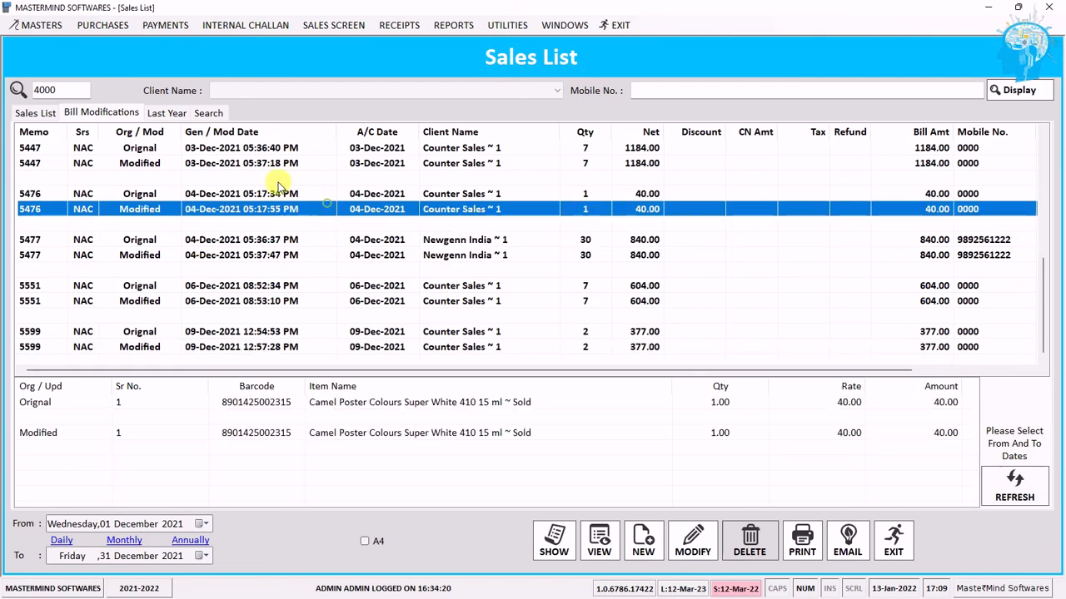
pyautogui.click(100, 112)
pyautogui.click(291, 193)
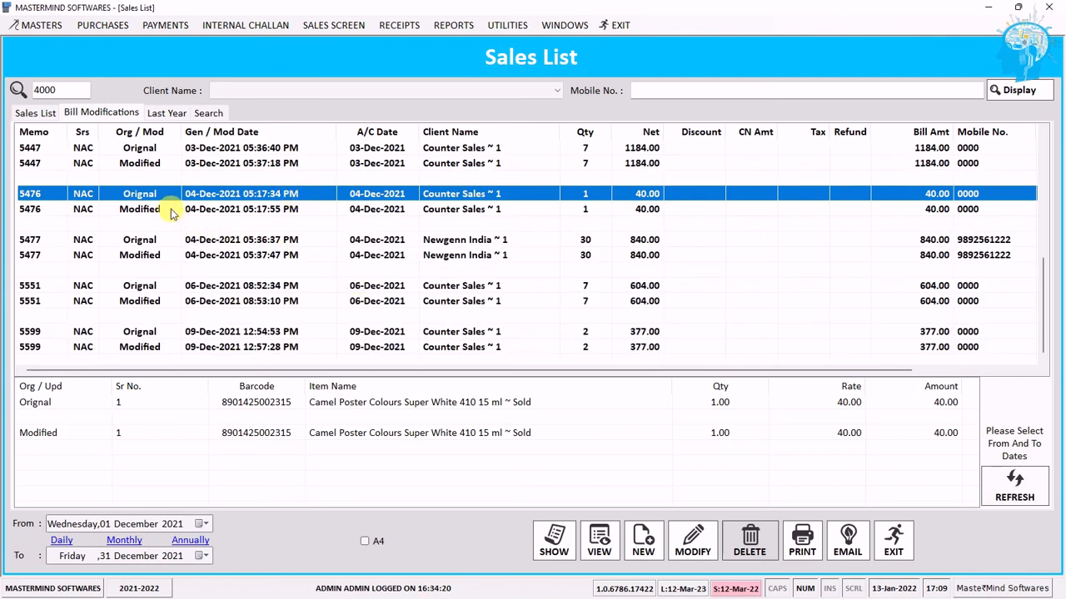
# - View the last year and description search sections, then return to the sales list and select the grand total row
pyautogui.click(175, 115)
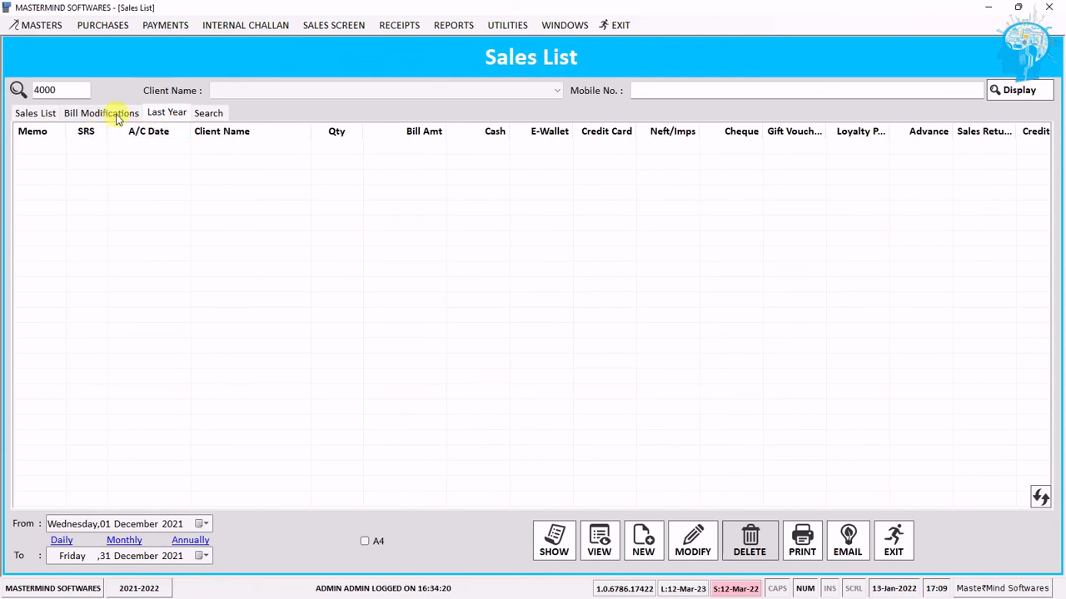
pyautogui.click(220, 118)
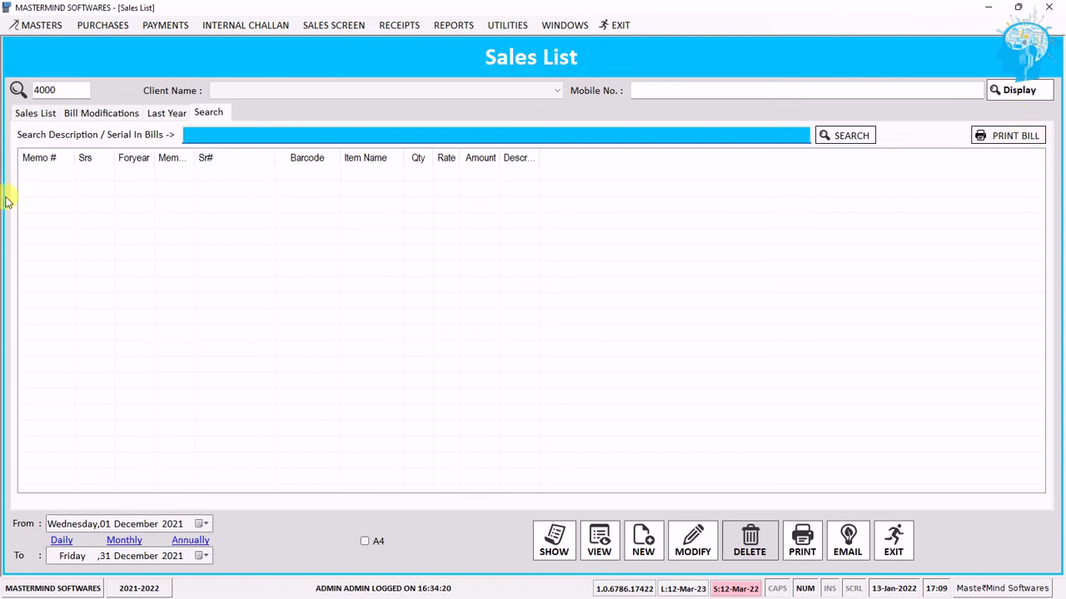
pyautogui.click(46, 112)
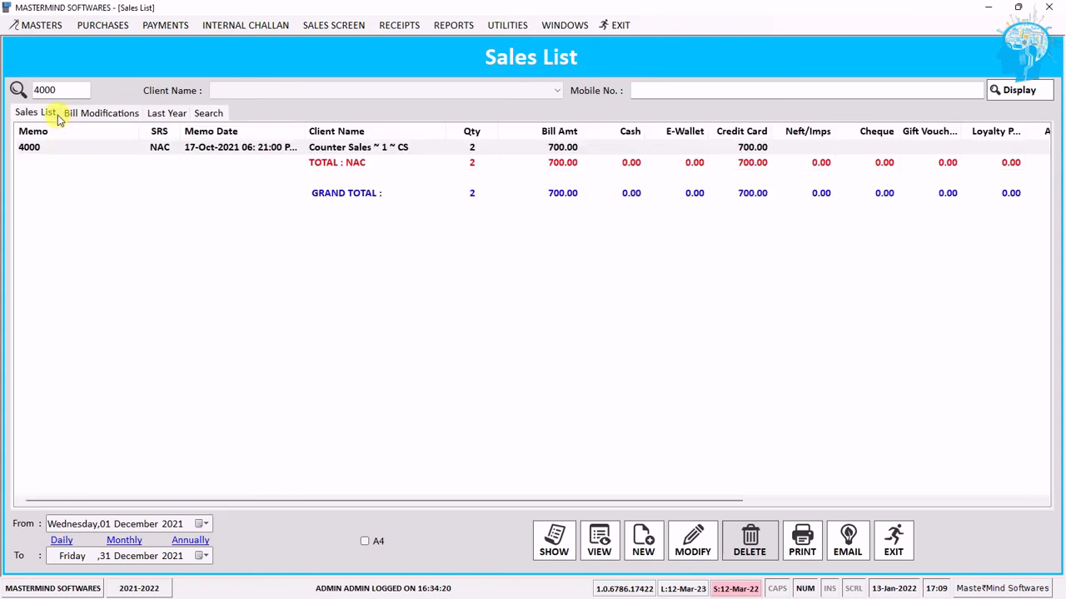
pyautogui.click(263, 147)
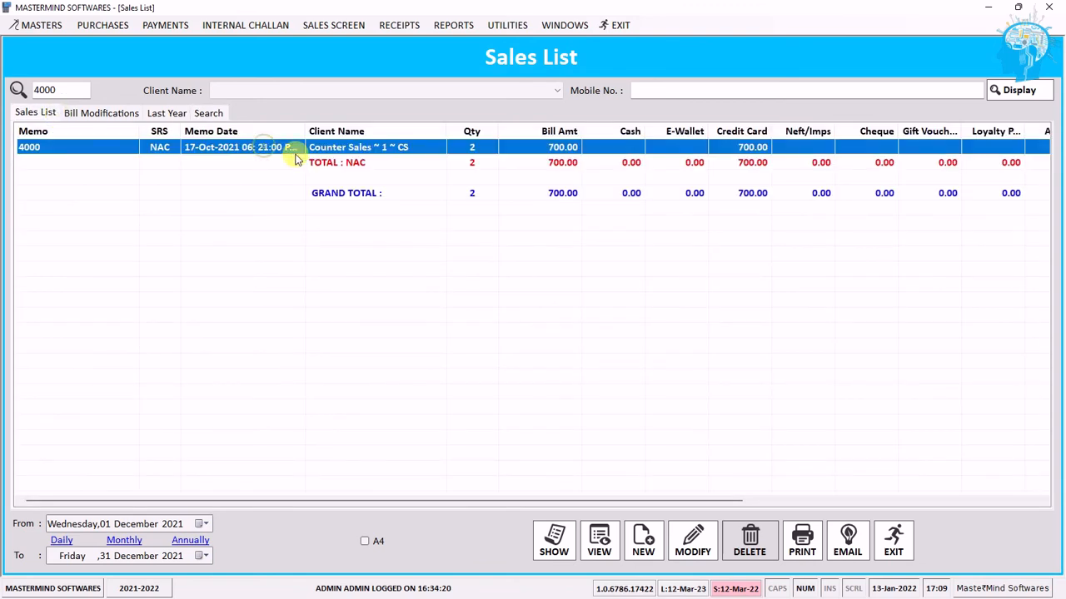
pyautogui.click(567, 198)
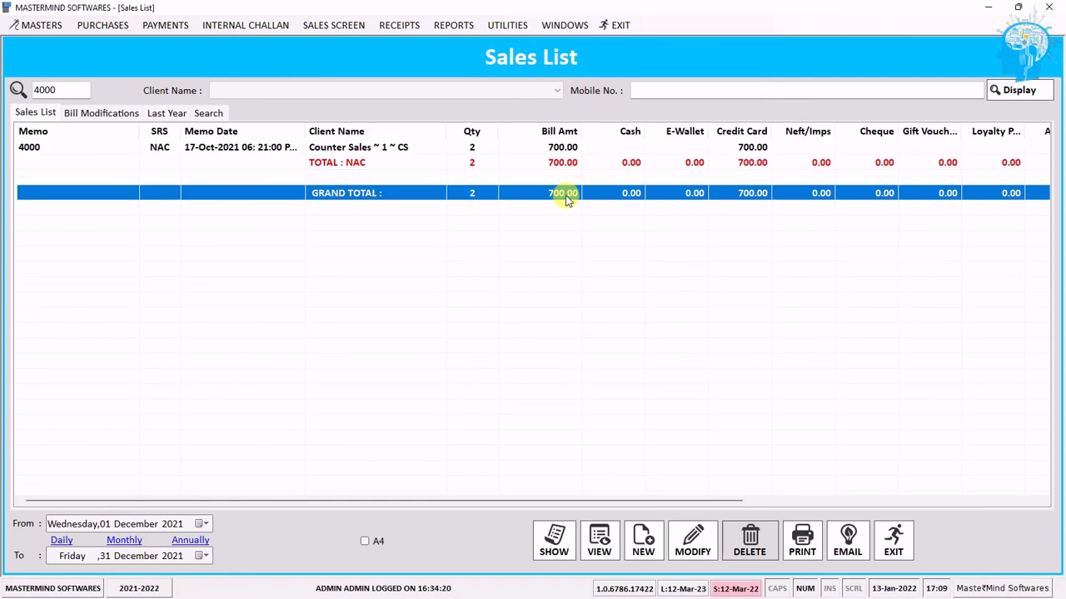